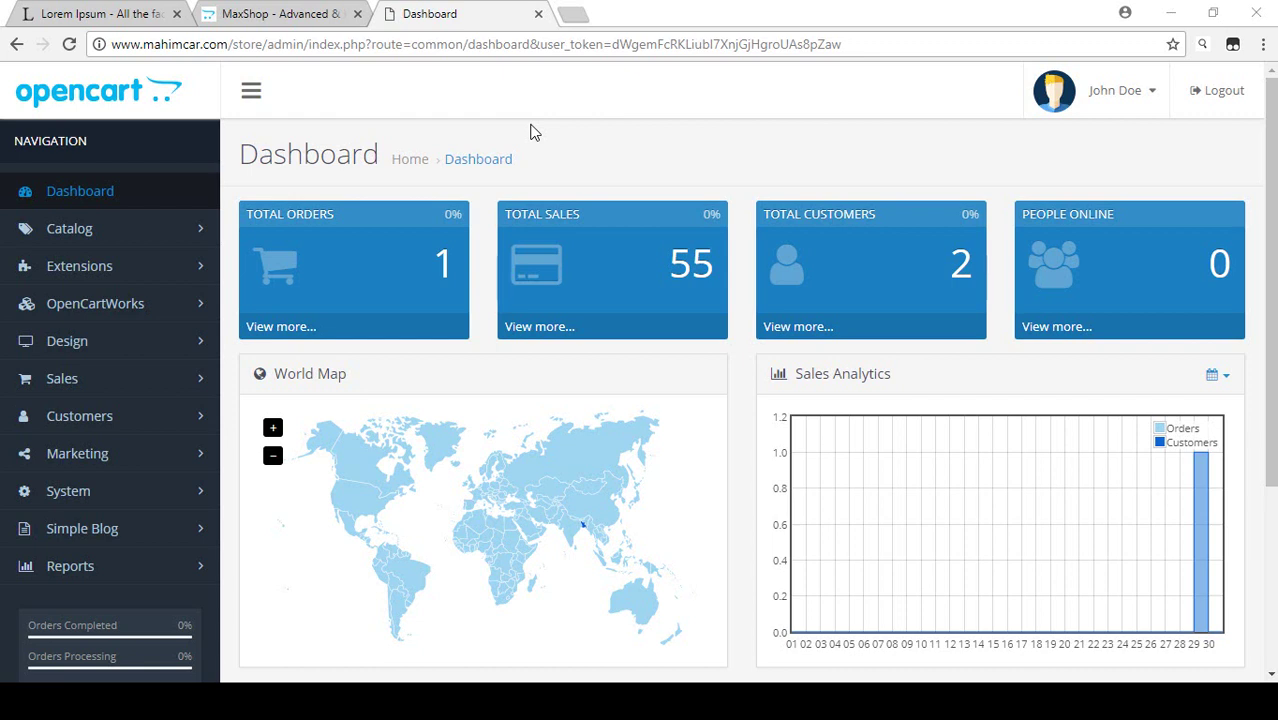
# Open the admin Catalog > Information list of five information pages
pyautogui.click(274, 13)
pyautogui.moveTo(1275, 143); pyautogui.dragTo(1275, 640)
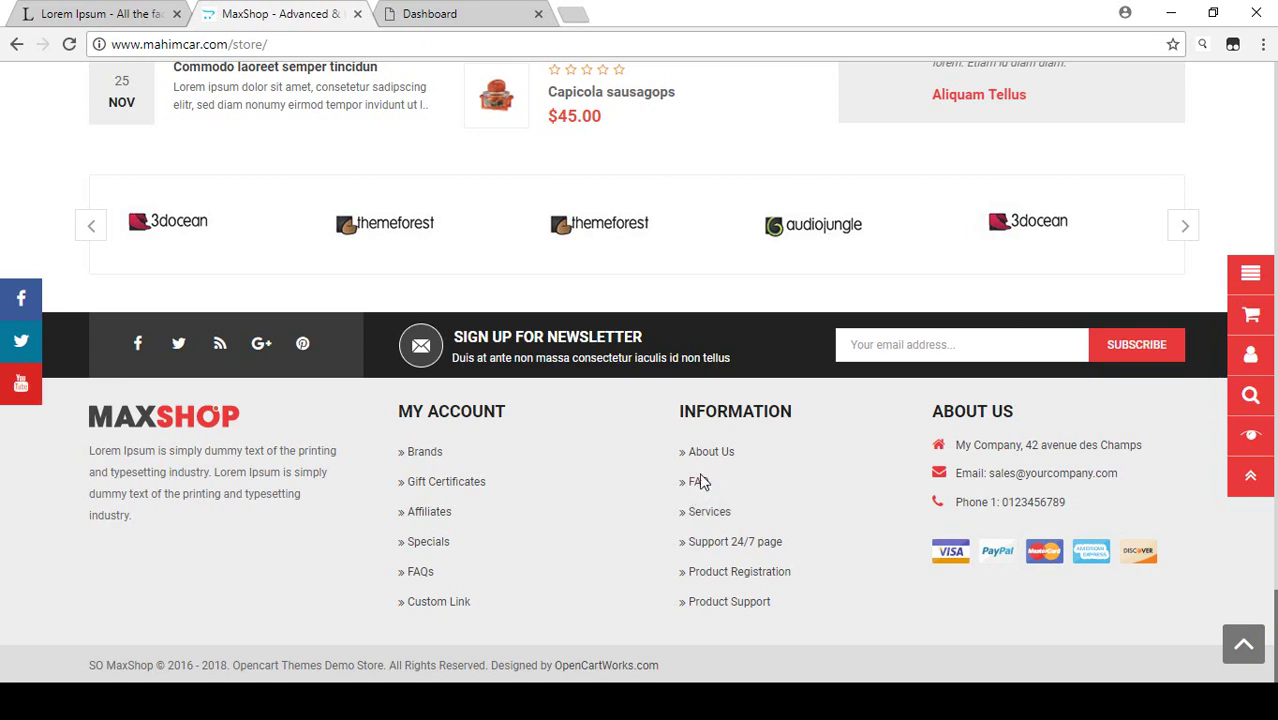
pyautogui.click(494, 11)
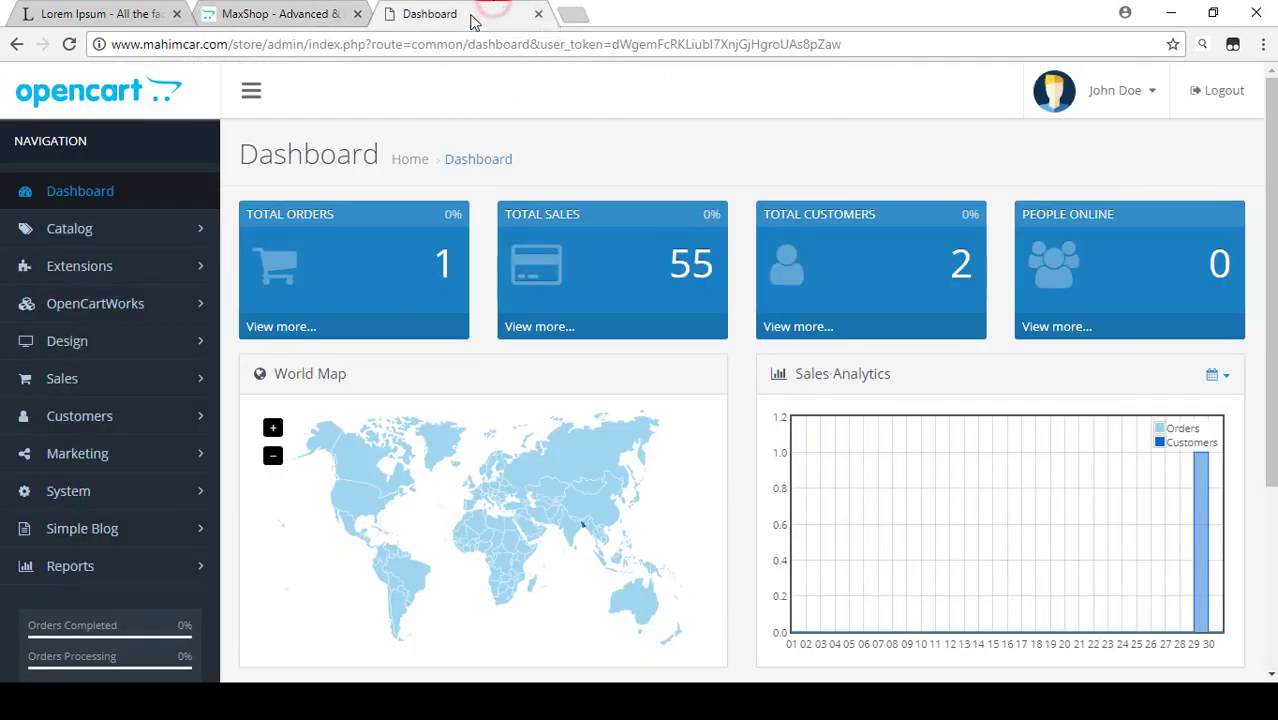
pyautogui.click(103, 228)
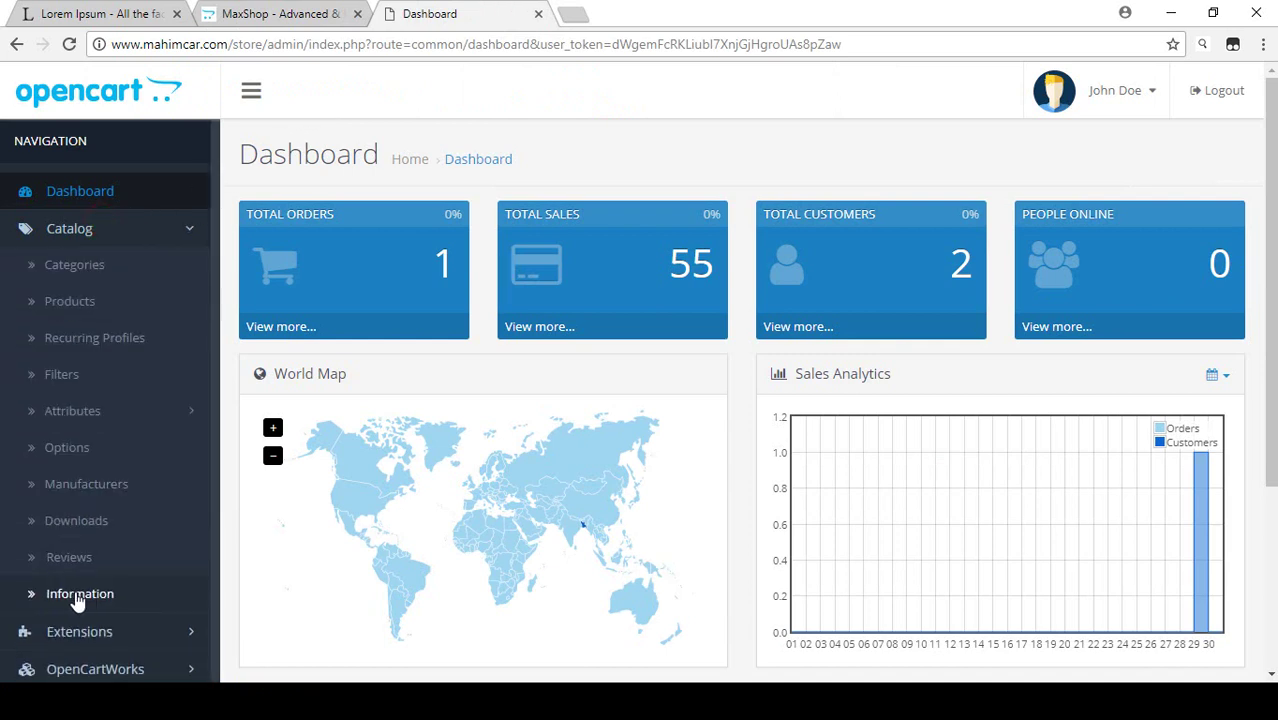
pyautogui.click(91, 595)
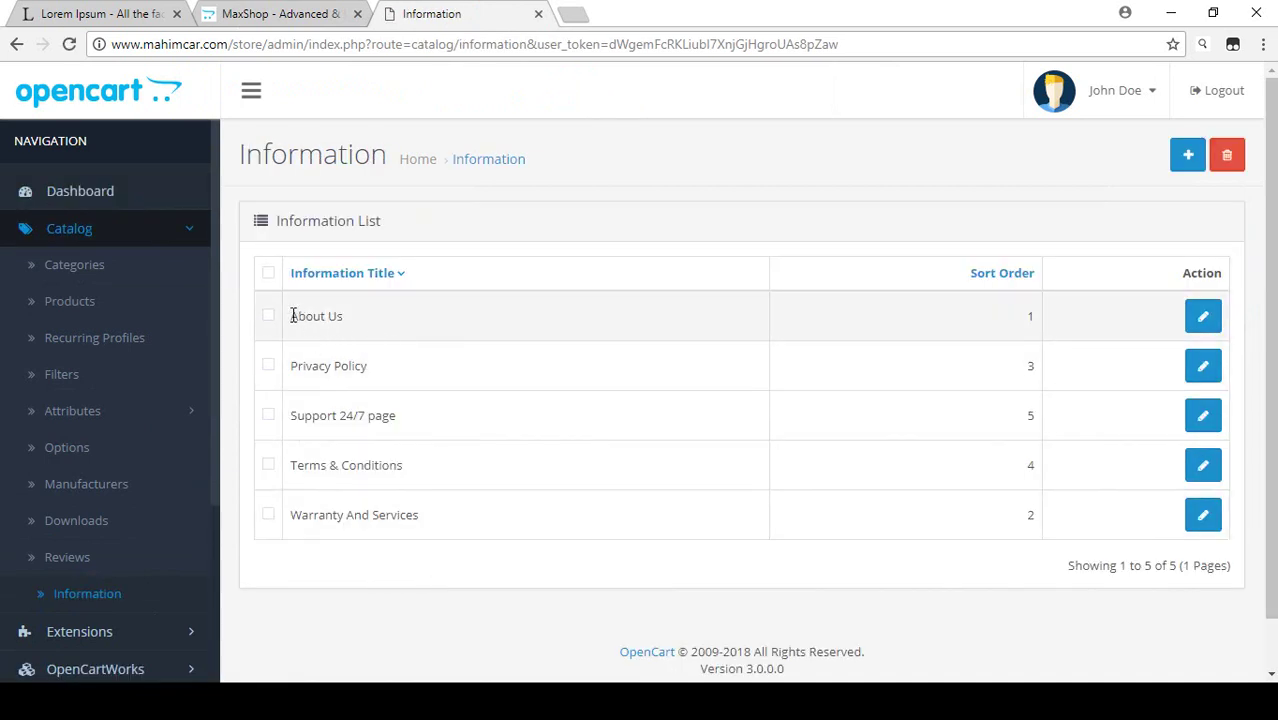
# Review the About Us, Privacy Policy, Terms & Conditions and Support 24/7 entries, then right-click the footer's About Us link
pyautogui.moveTo(290, 316); pyautogui.dragTo(367, 322)
pyautogui.click(383, 358)
pyautogui.moveTo(297, 372); pyautogui.dragTo(385, 368)
pyautogui.click(388, 368)
pyautogui.moveTo(292, 467); pyautogui.dragTo(402, 466)
pyautogui.click(407, 465)
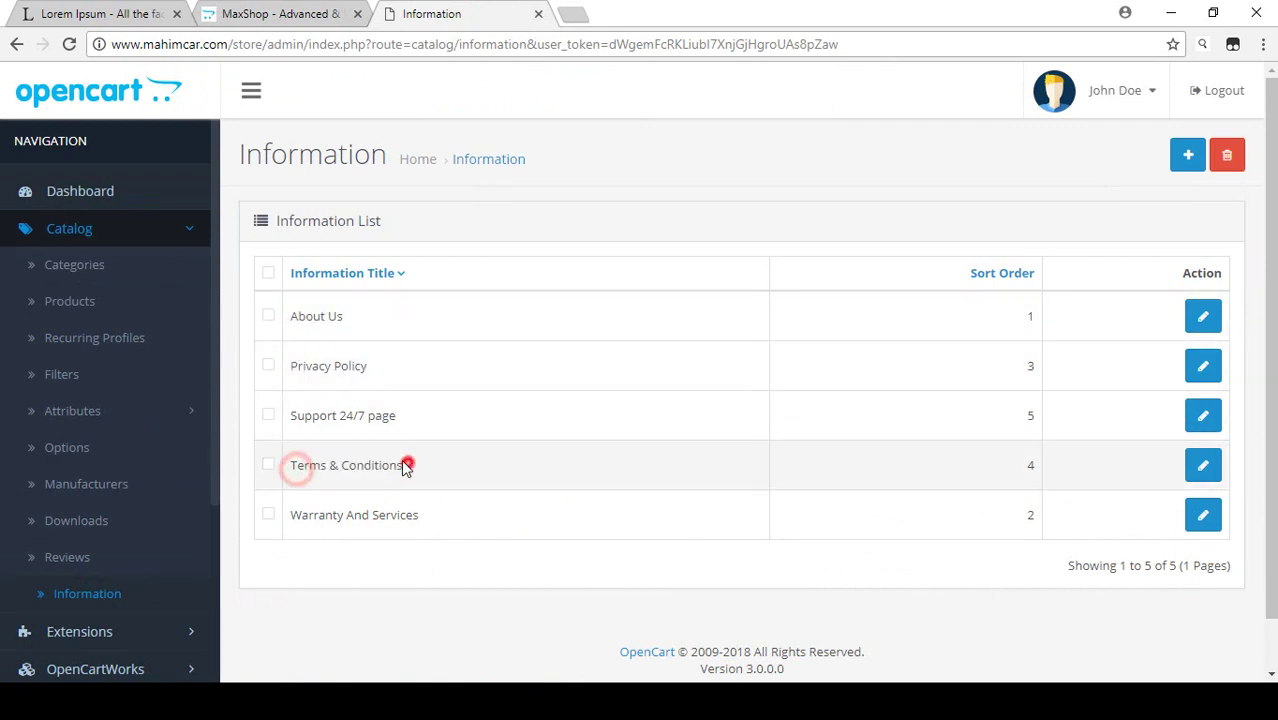
pyautogui.moveTo(277, 419); pyautogui.dragTo(431, 419)
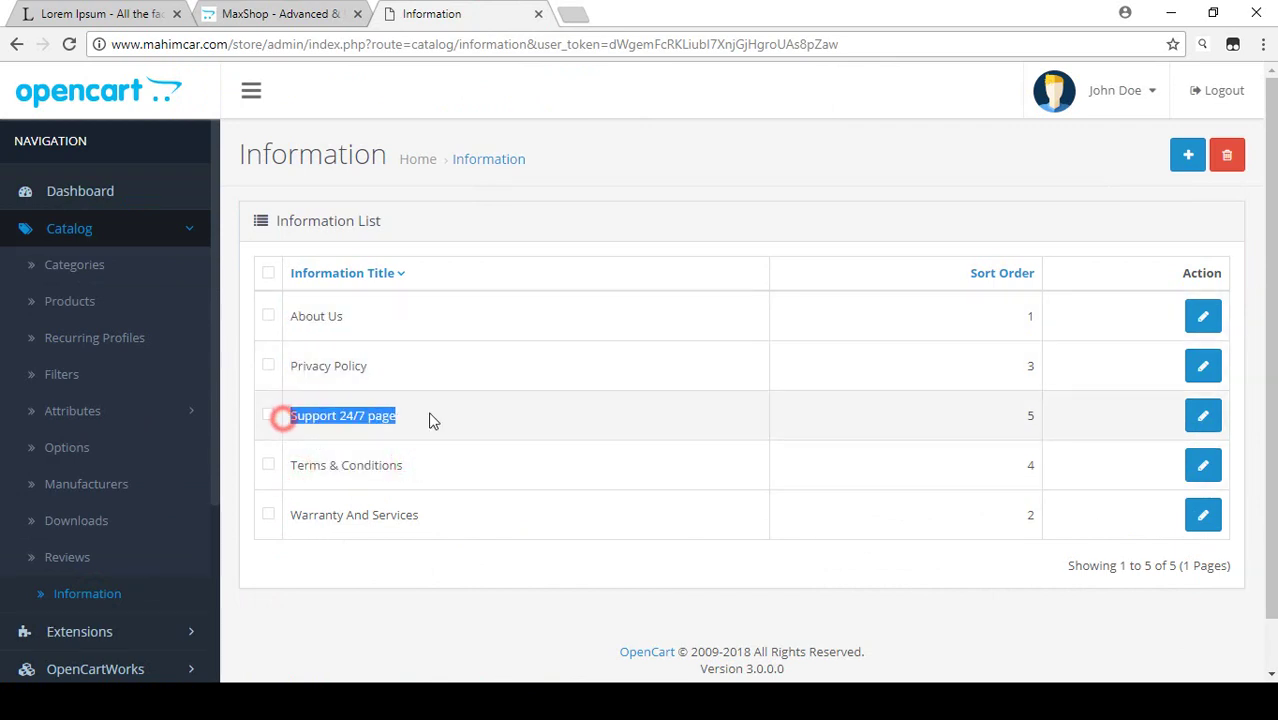
pyautogui.click(316, 8)
pyautogui.rightClick(688, 453)
# Open About Us in a new tab, scroll through it, and return to the admin list
pyautogui.click(736, 463)
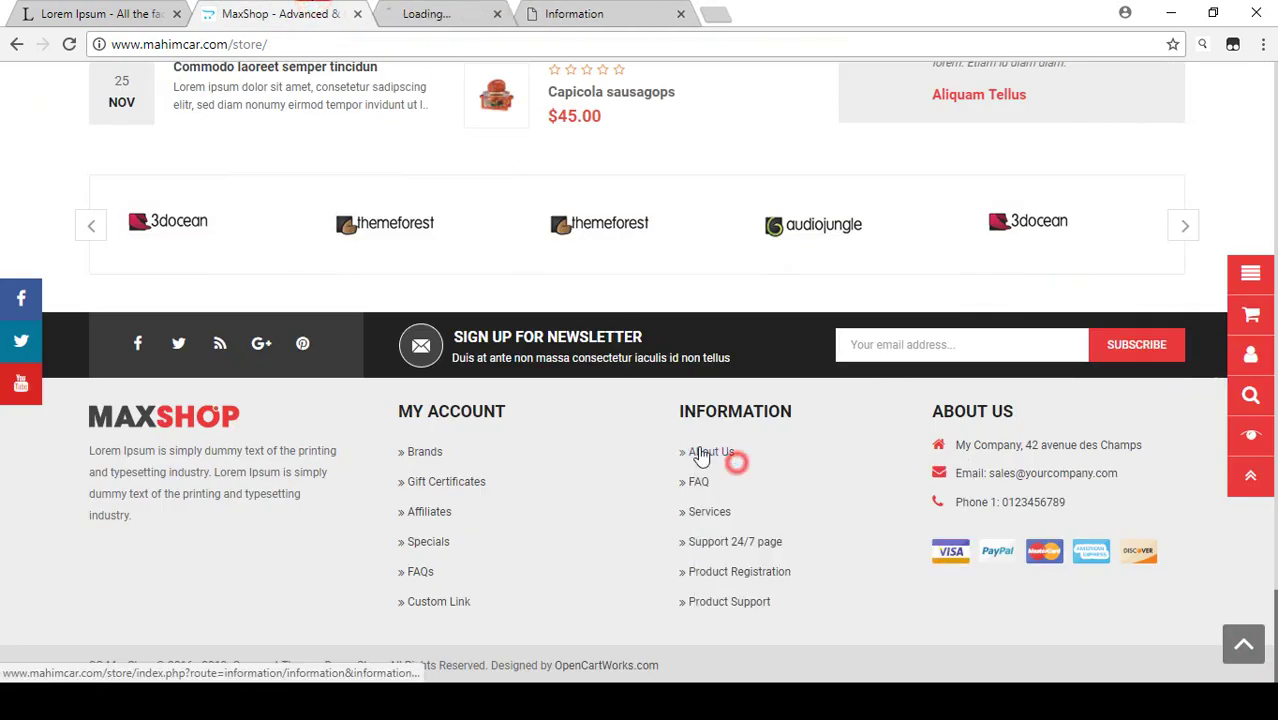
pyautogui.click(452, 12)
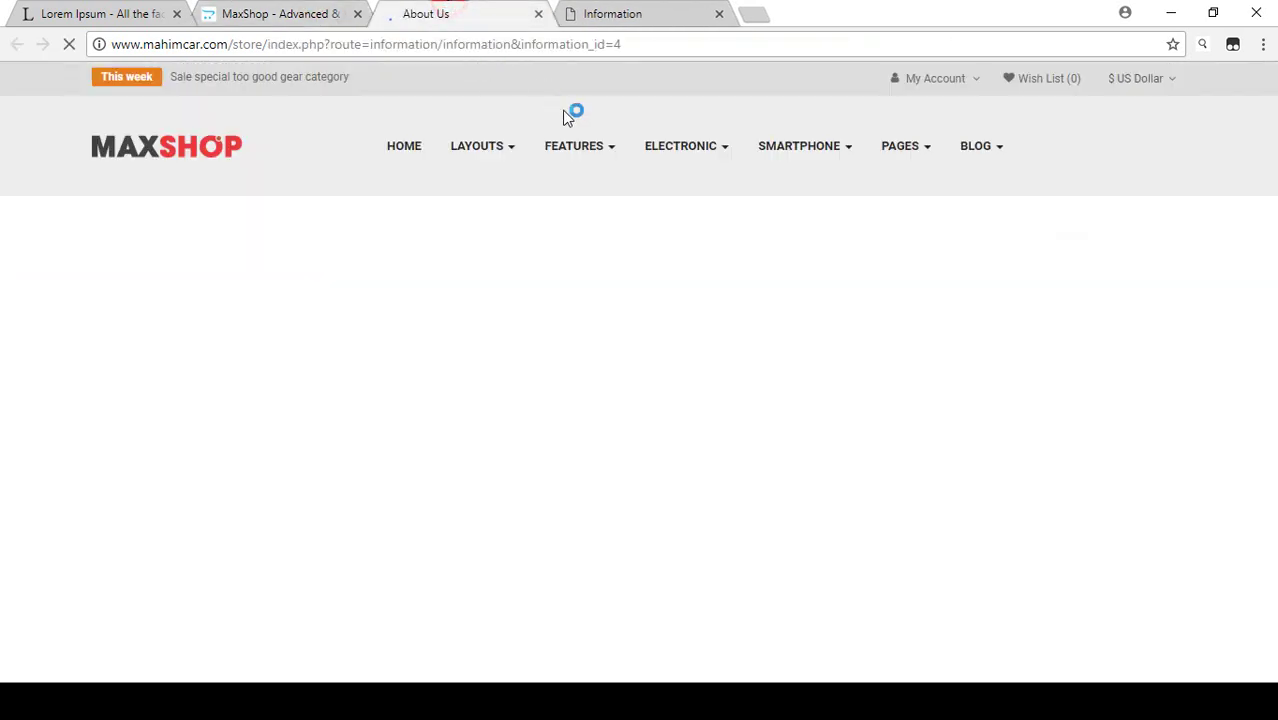
pyautogui.scroll(-3, 744, 254)
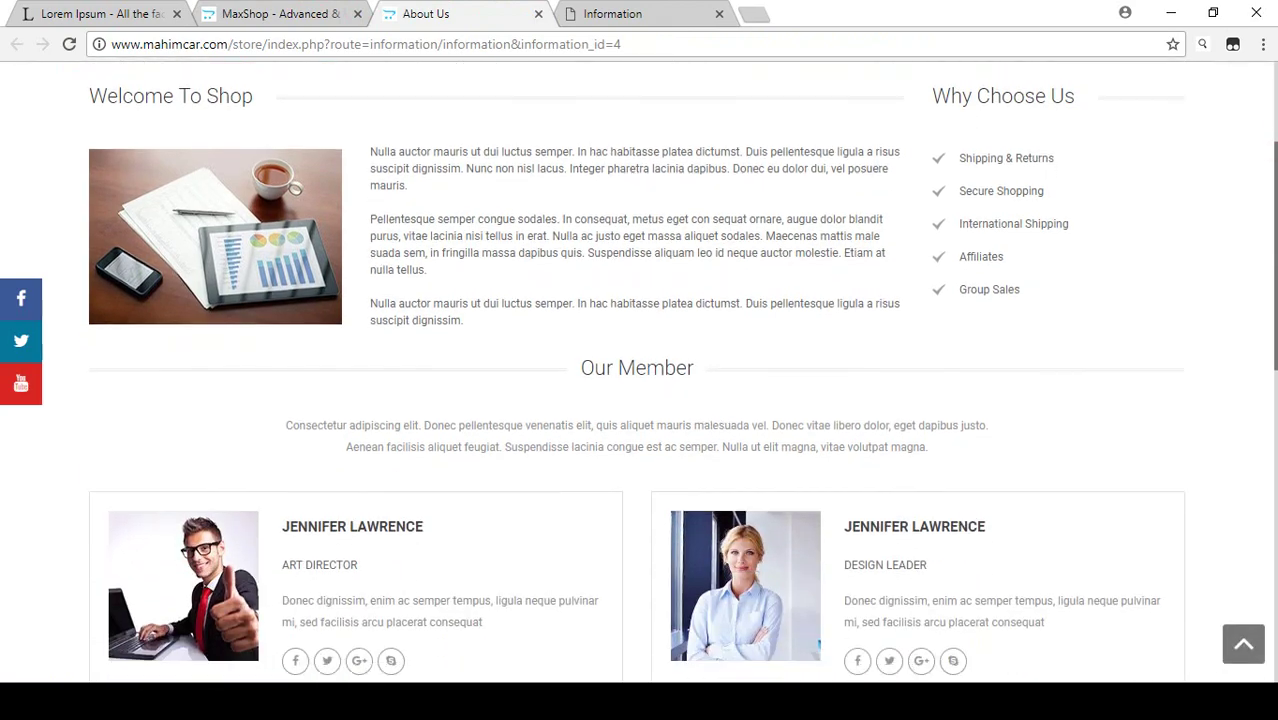
pyautogui.scroll(-5, 1270, 345)
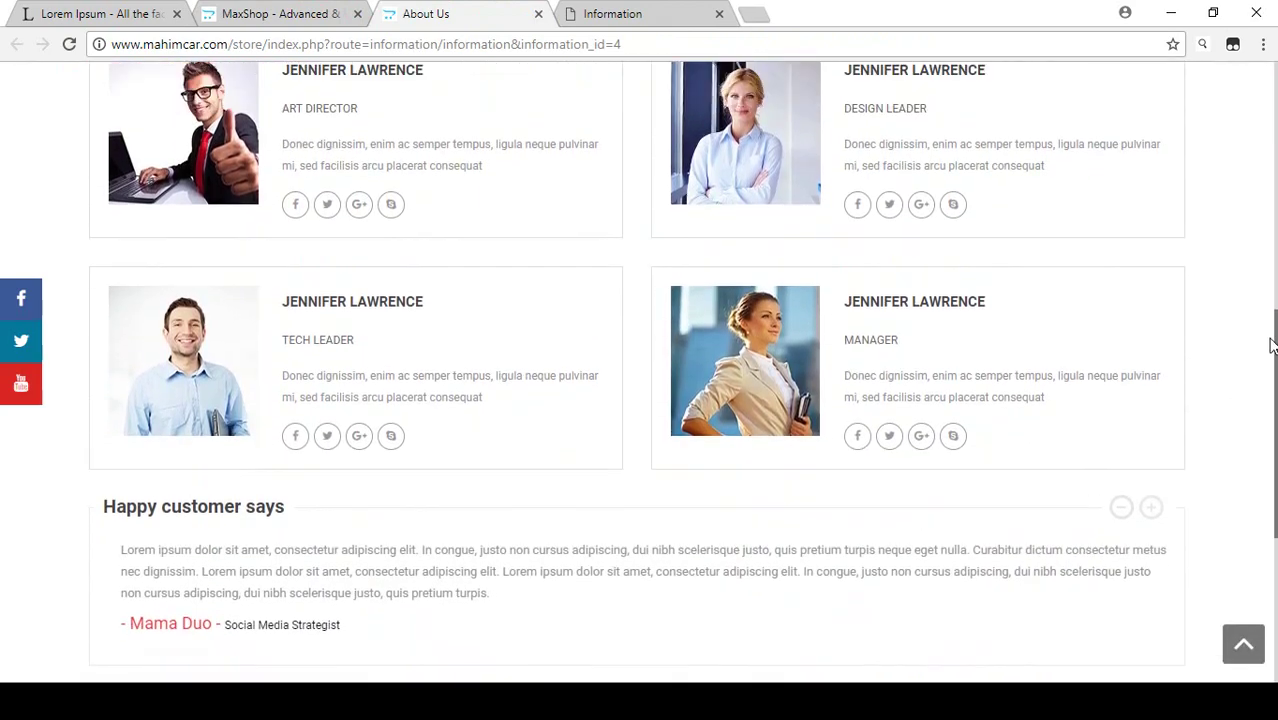
pyautogui.scroll(7, 778, 463)
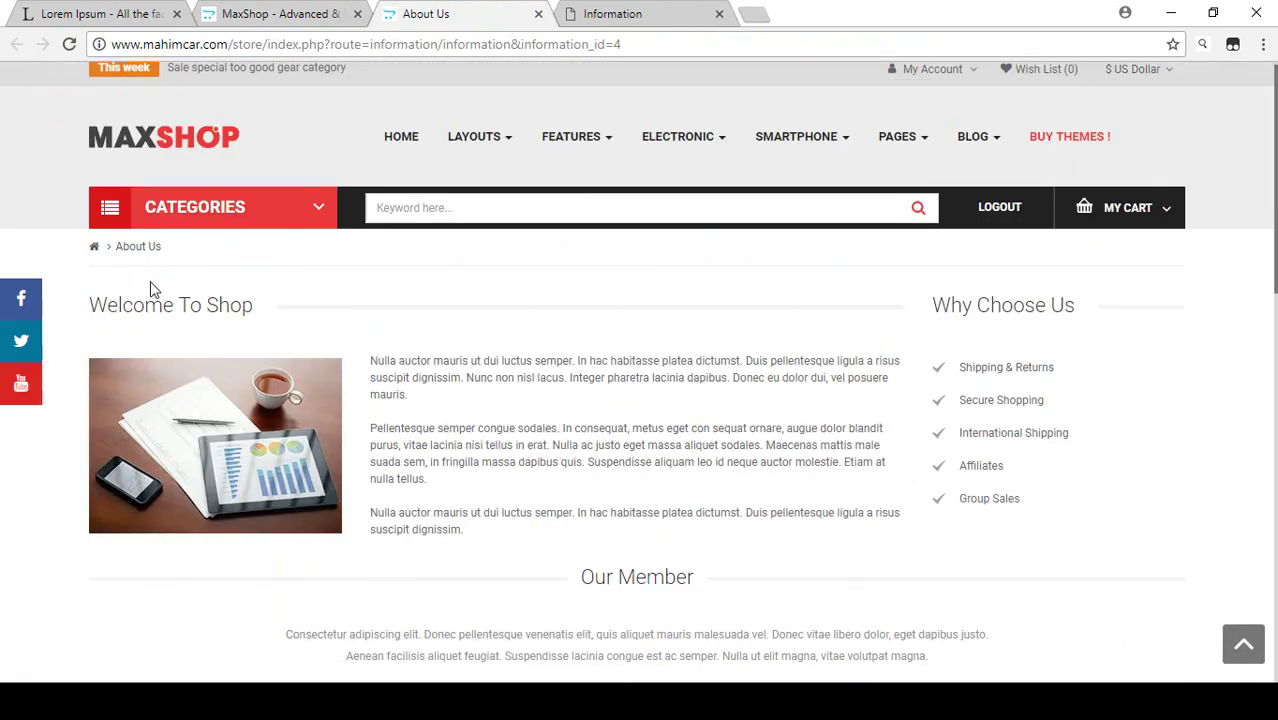
pyautogui.click(652, 8)
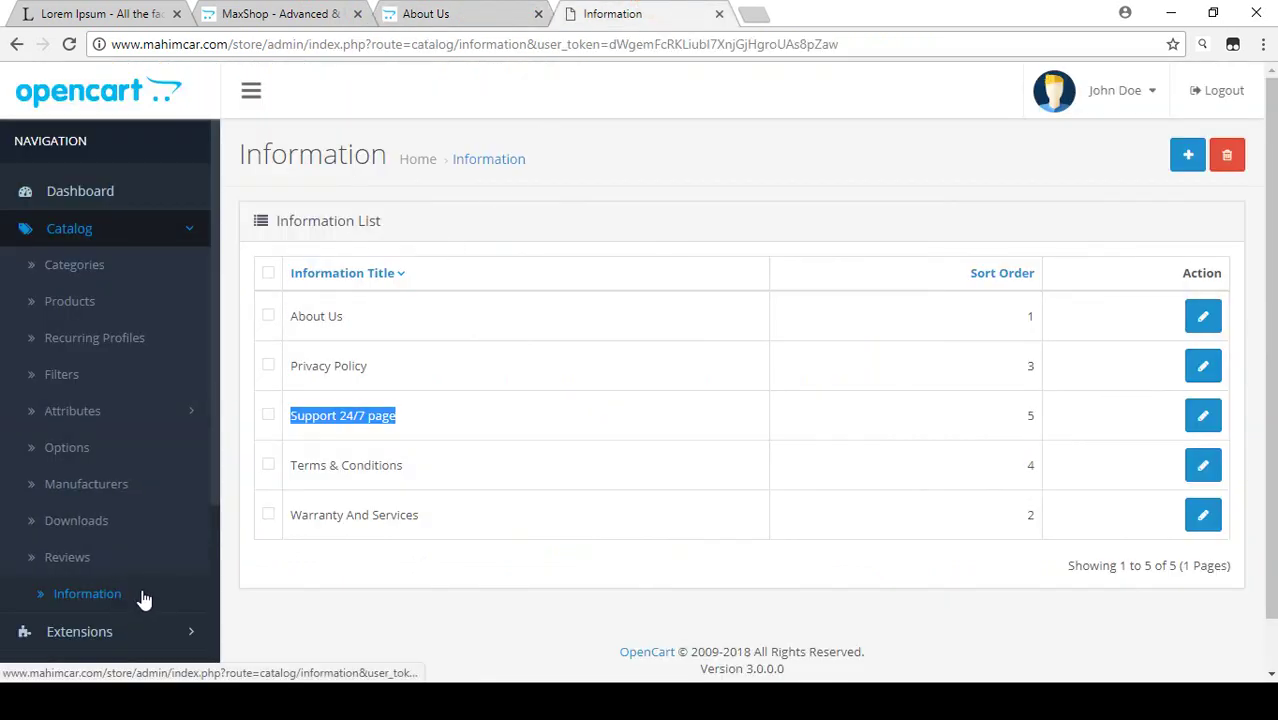
# Open About Us for editing and compare its Welcome To Shop heading with the live page
pyautogui.moveTo(294, 316); pyautogui.dragTo(377, 320)
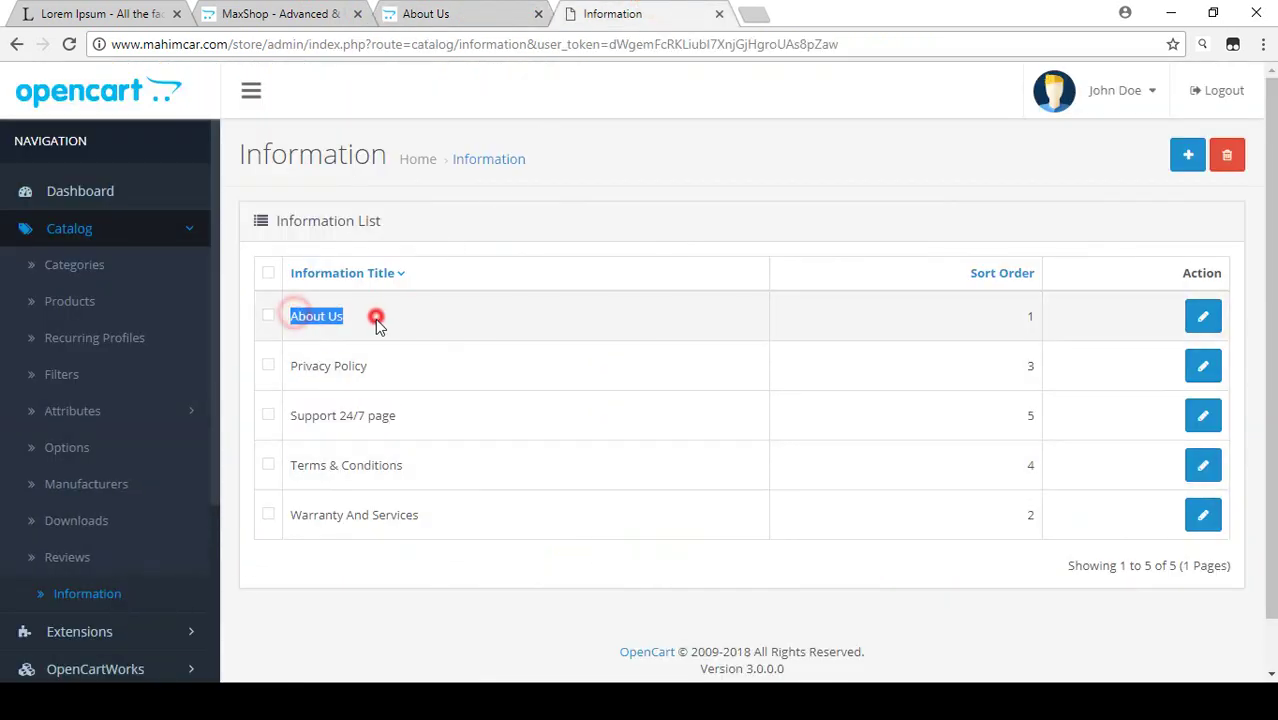
pyautogui.click(1203, 318)
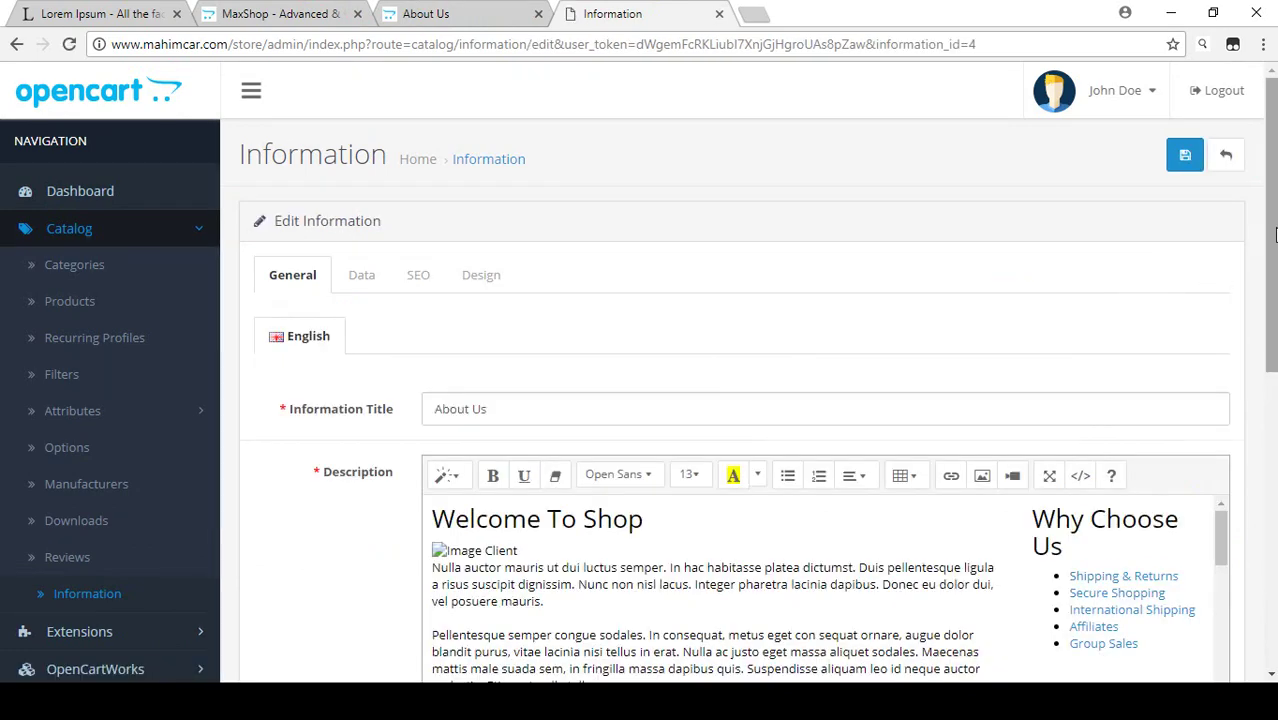
pyautogui.scroll(-2, 519, 340)
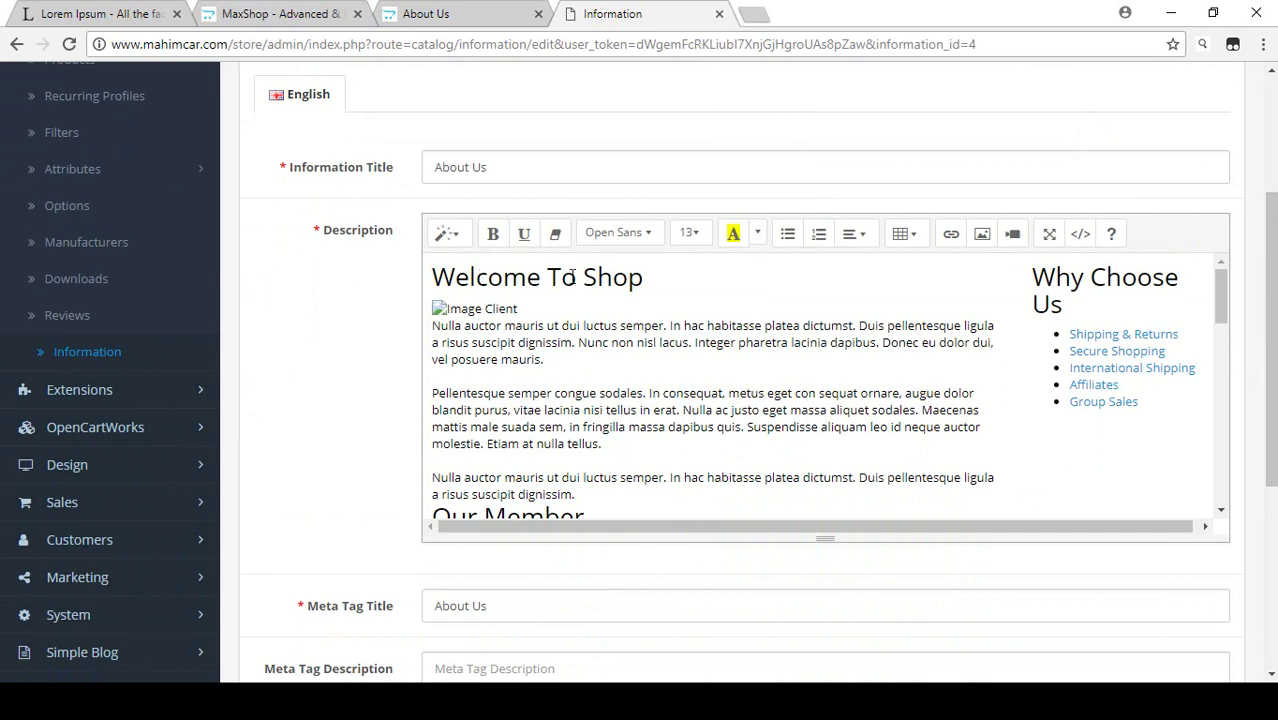
pyautogui.click(481, 20)
pyautogui.moveTo(105, 305); pyautogui.dragTo(251, 311)
pyautogui.click(251, 311)
# Browse the description's Welcome To Shop heading, first paragraph and the content below
pyautogui.click(640, 14)
pyautogui.click(549, 277)
pyautogui.moveTo(540, 277)
pyautogui.mouseDown()
pyautogui.moveTo(502, 277)
pyautogui.moveTo(530, 277)
pyautogui.mouseUp()
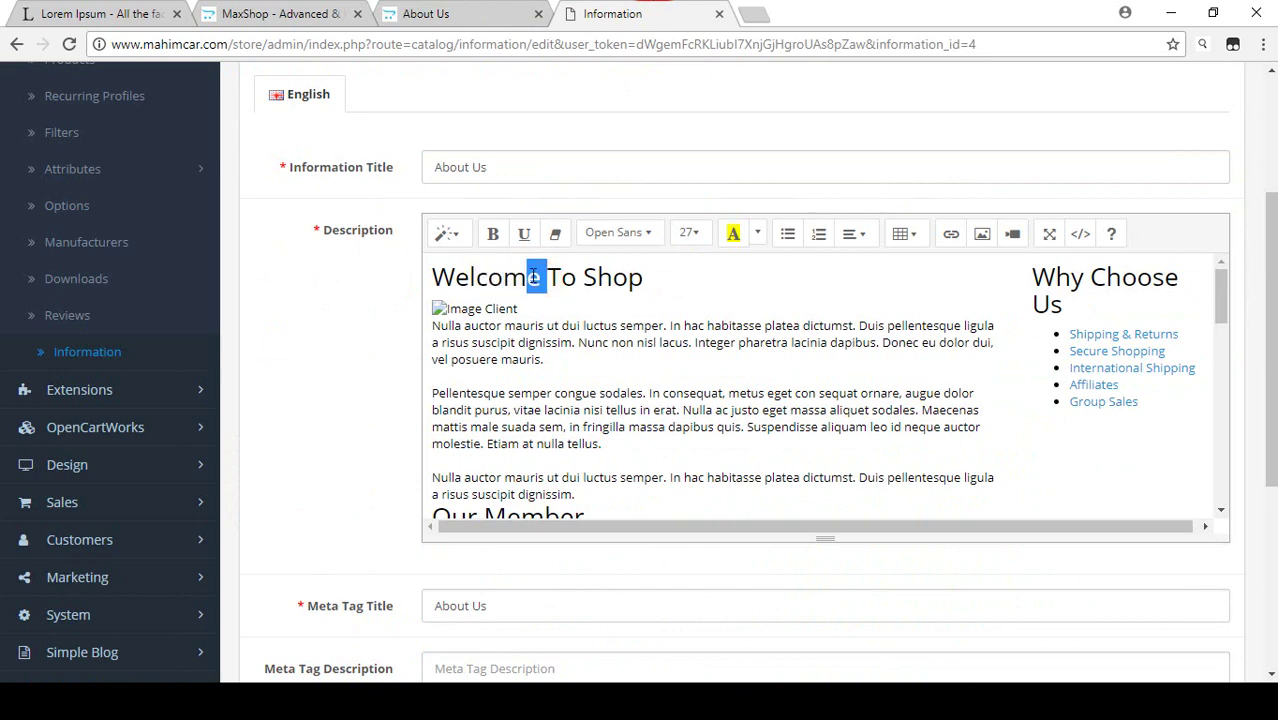
pyautogui.click(505, 325)
pyautogui.moveTo(437, 326); pyautogui.dragTo(557, 362)
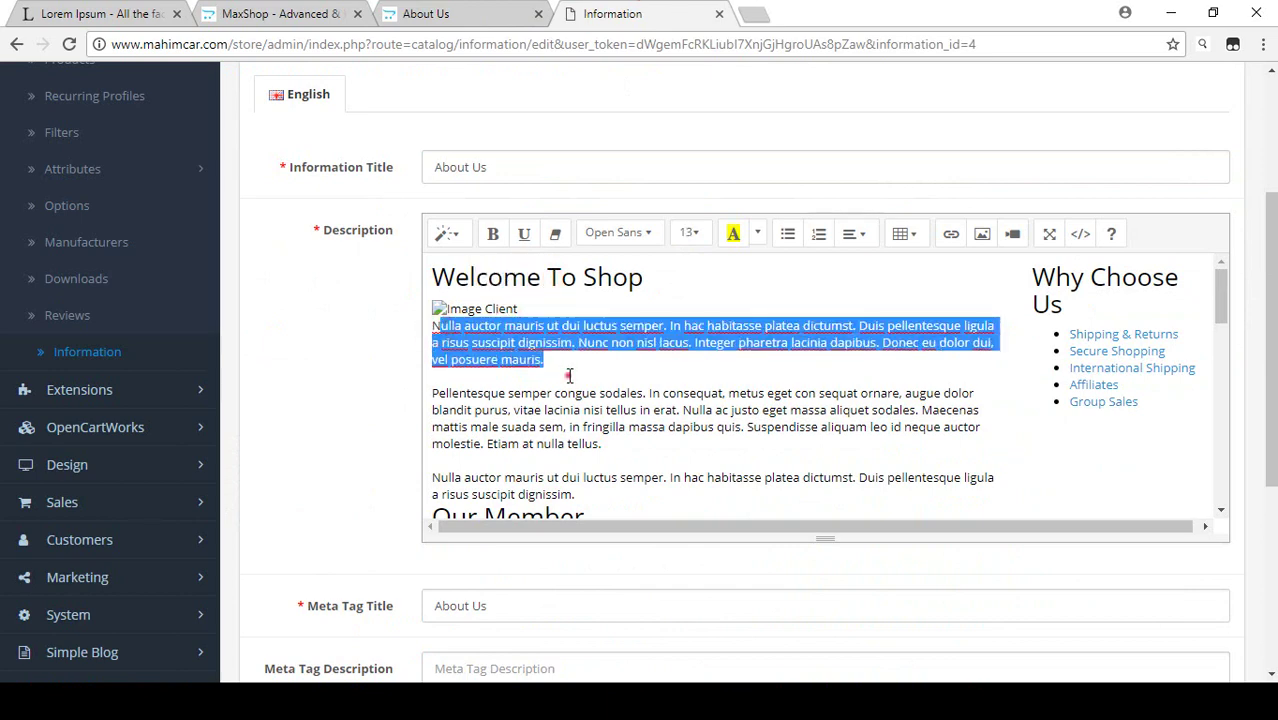
pyautogui.click(569, 375)
pyautogui.scroll(-1, 564, 400)
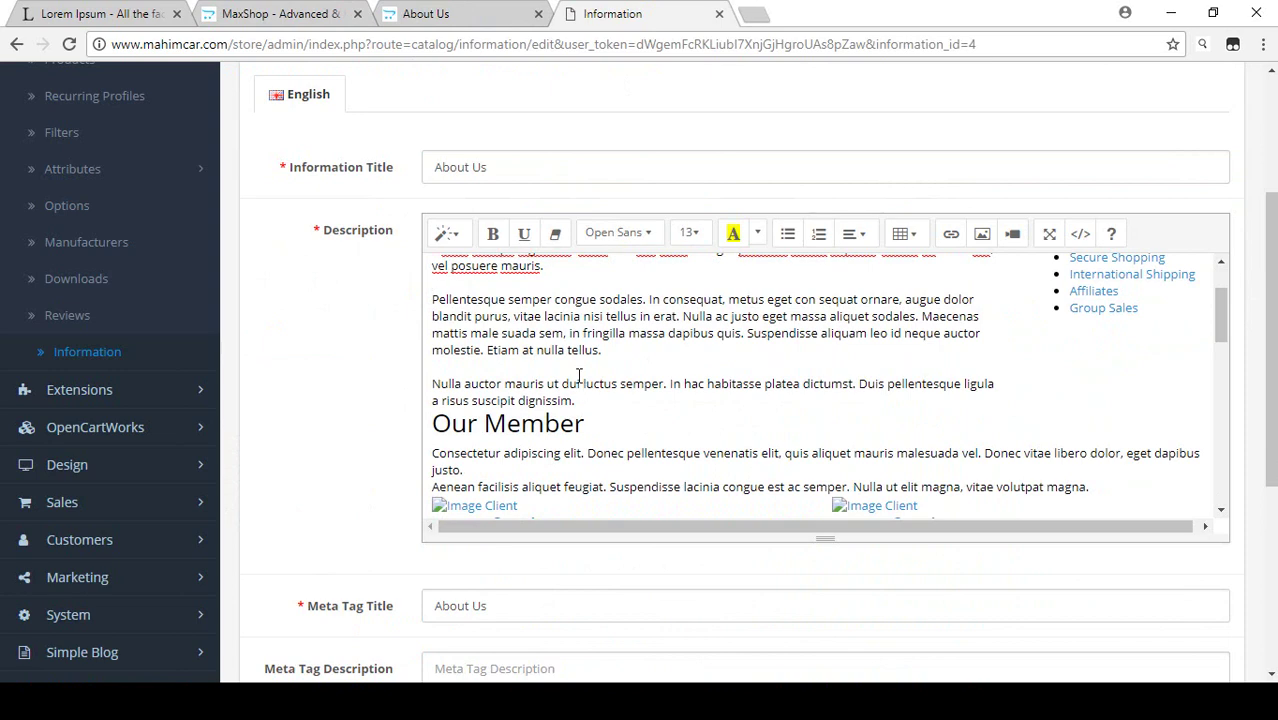
pyautogui.scroll(-1, 575, 370)
pyautogui.scroll(-2, 550, 340)
pyautogui.scroll(1, 546, 337)
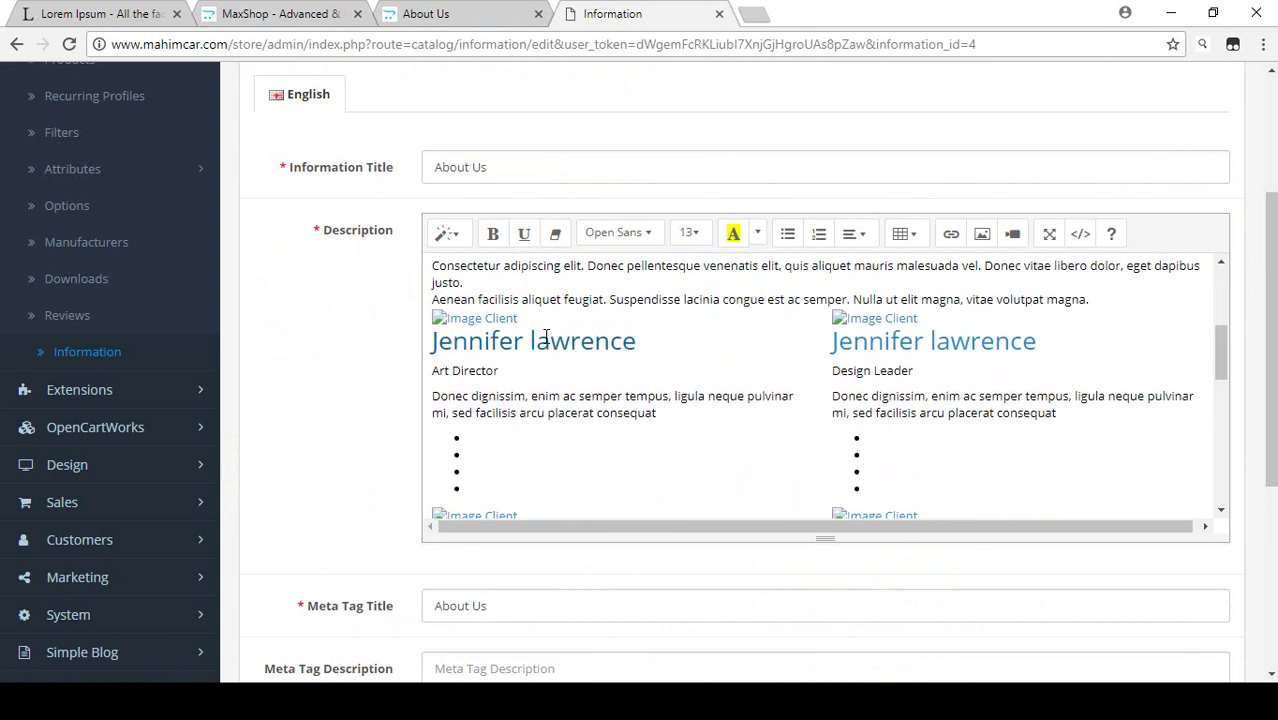
pyautogui.scroll(5, 810, 336)
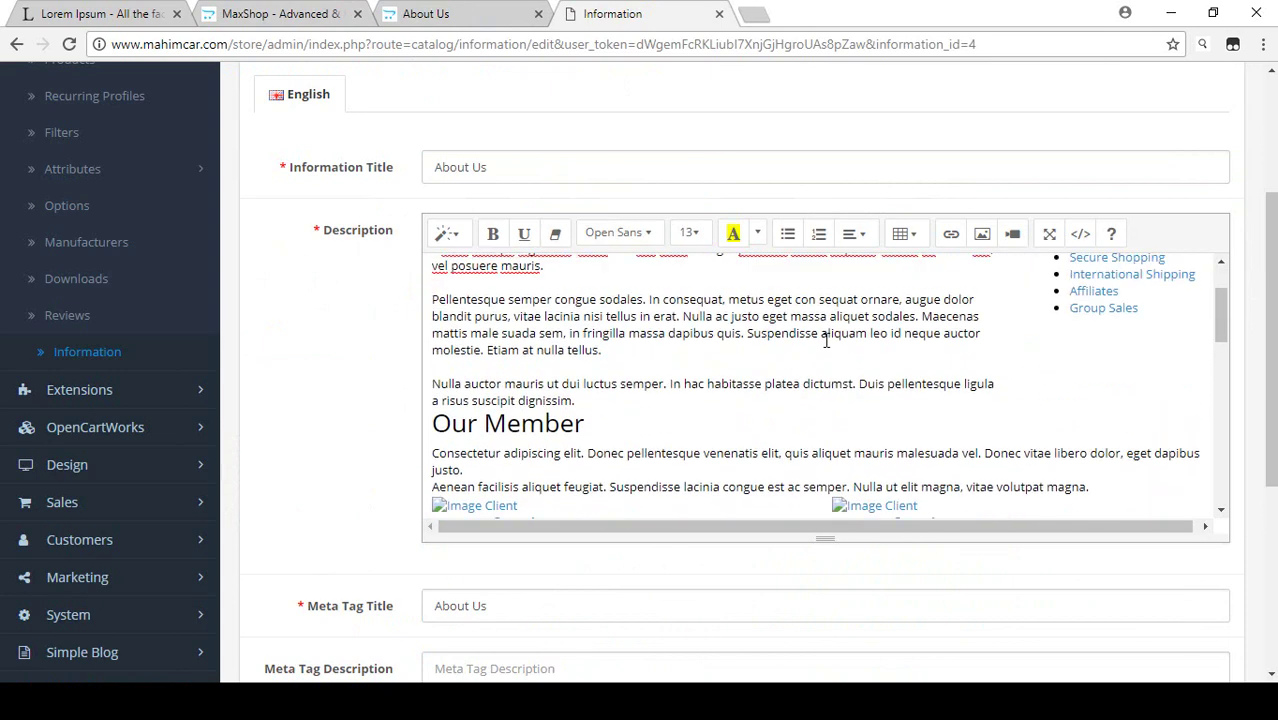
# Switch the description to Code View and inspect the title-about-us markup
pyautogui.click(1080, 238)
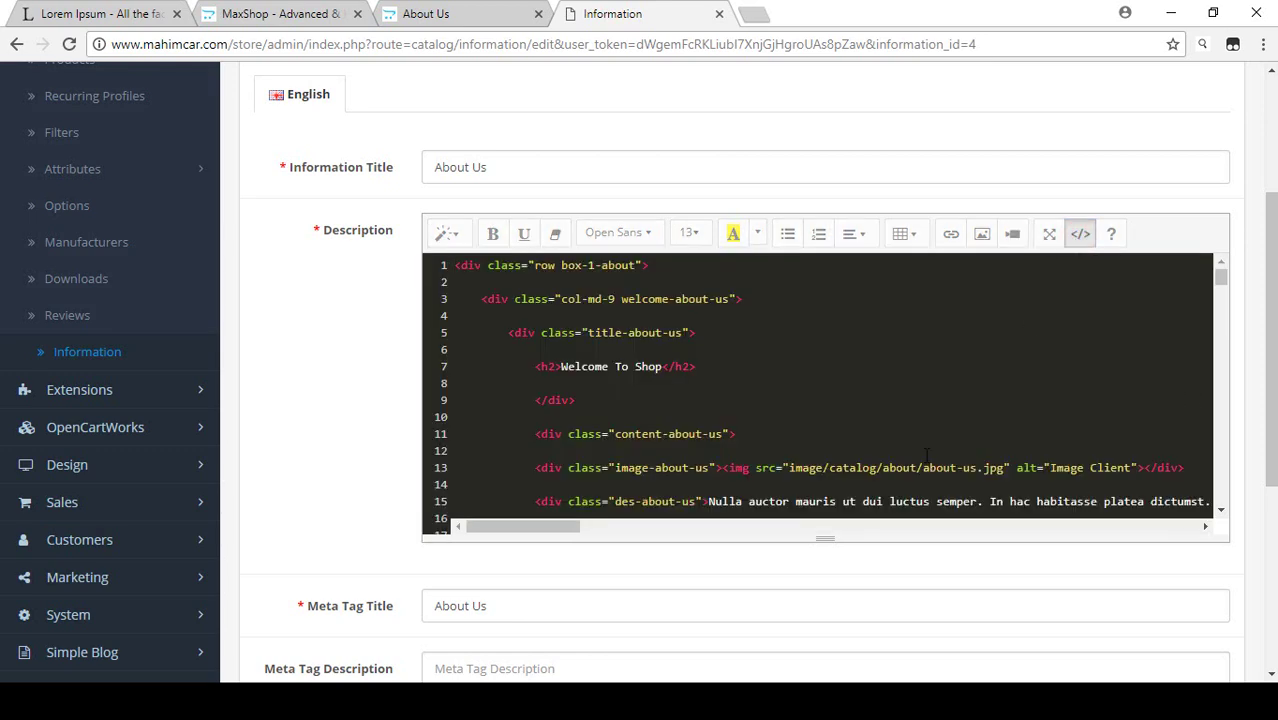
pyautogui.scroll(4, 926, 455)
pyautogui.scroll(-2, 541, 390)
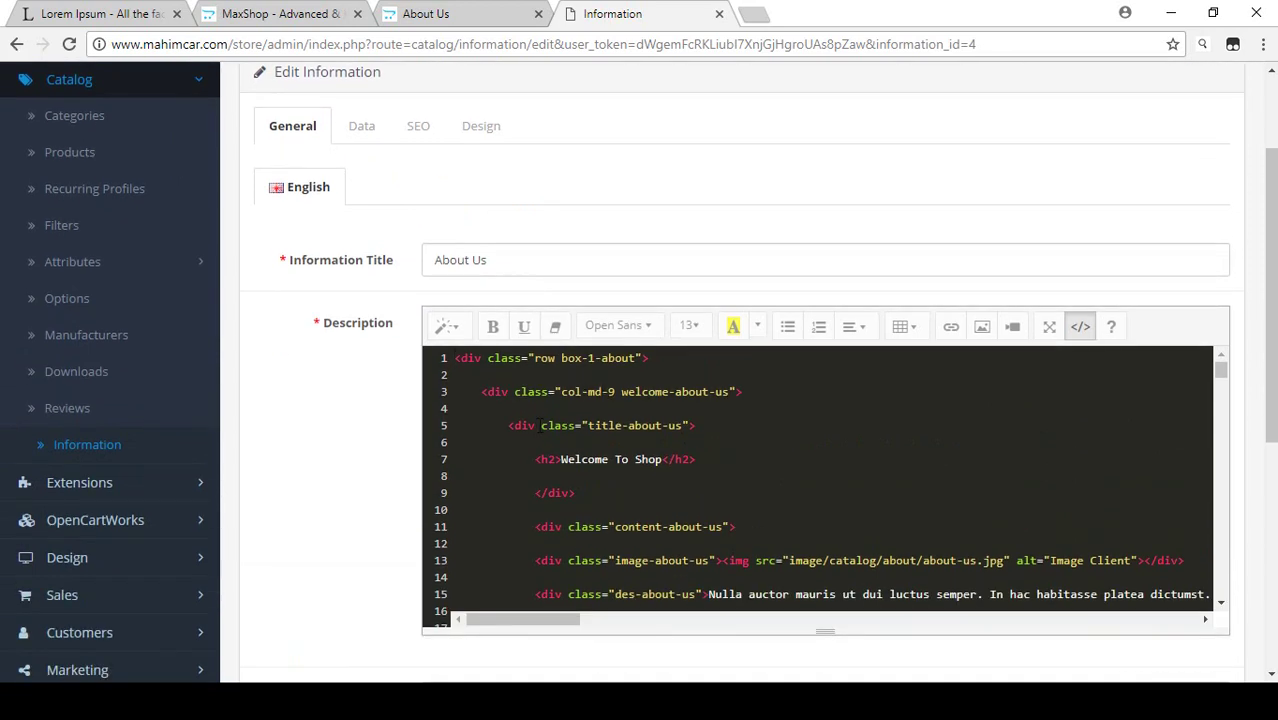
pyautogui.moveTo(503, 425); pyautogui.dragTo(699, 432)
pyautogui.click(698, 437)
pyautogui.moveTo(563, 459); pyautogui.dragTo(662, 460)
pyautogui.scroll(-5, 653, 463)
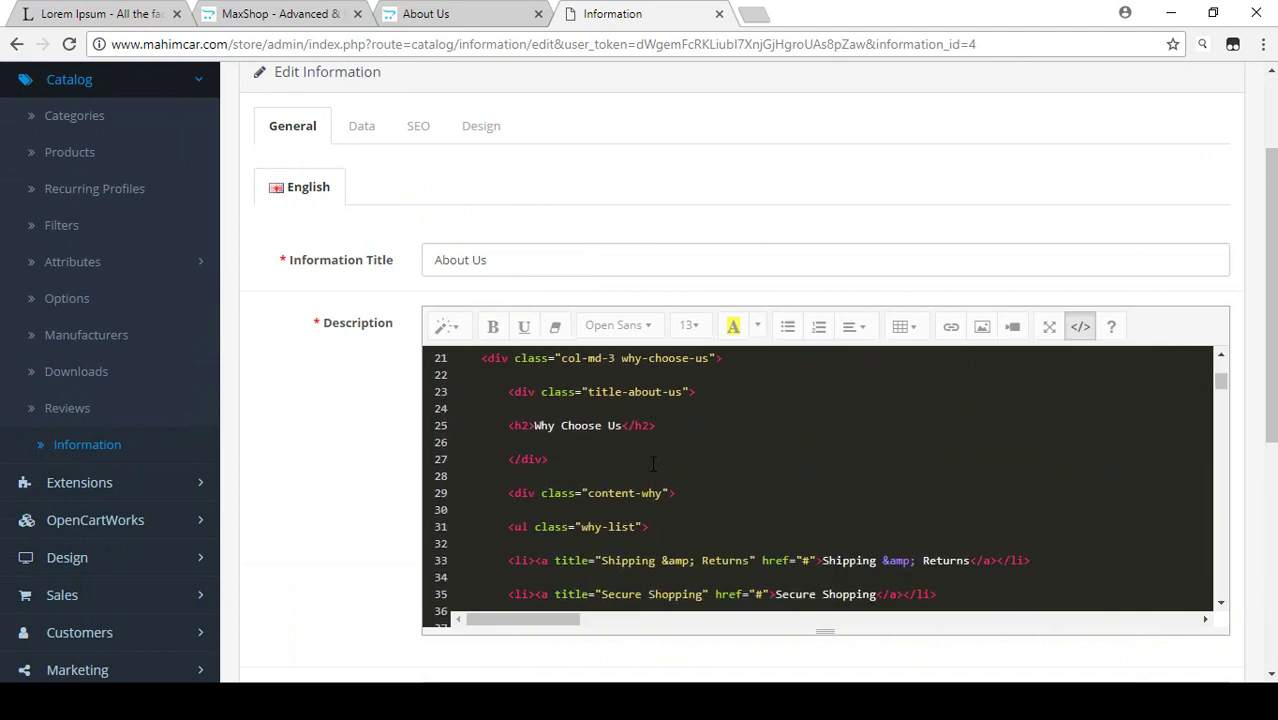
pyautogui.scroll(-4, 653, 463)
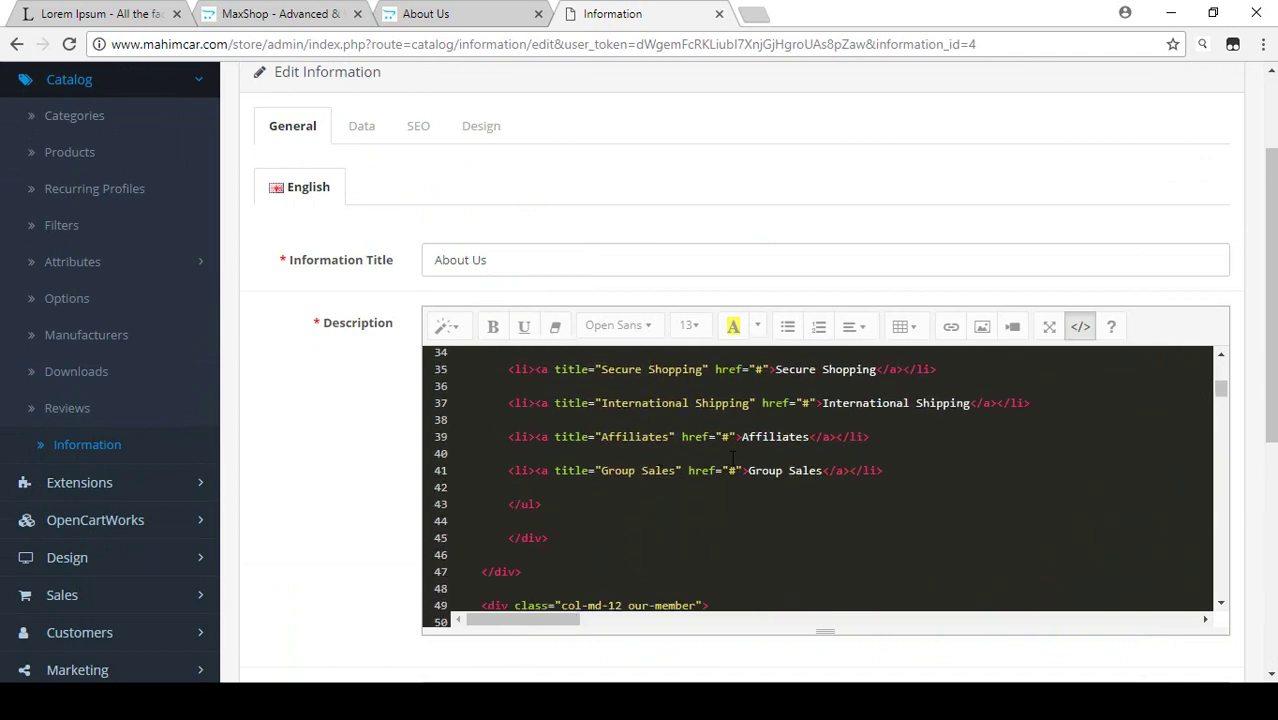
pyautogui.scroll(-2, 733, 457)
# Compare the HTML source, including the Our Member intro sentence, with the live About Us page
pyautogui.click(414, 12)
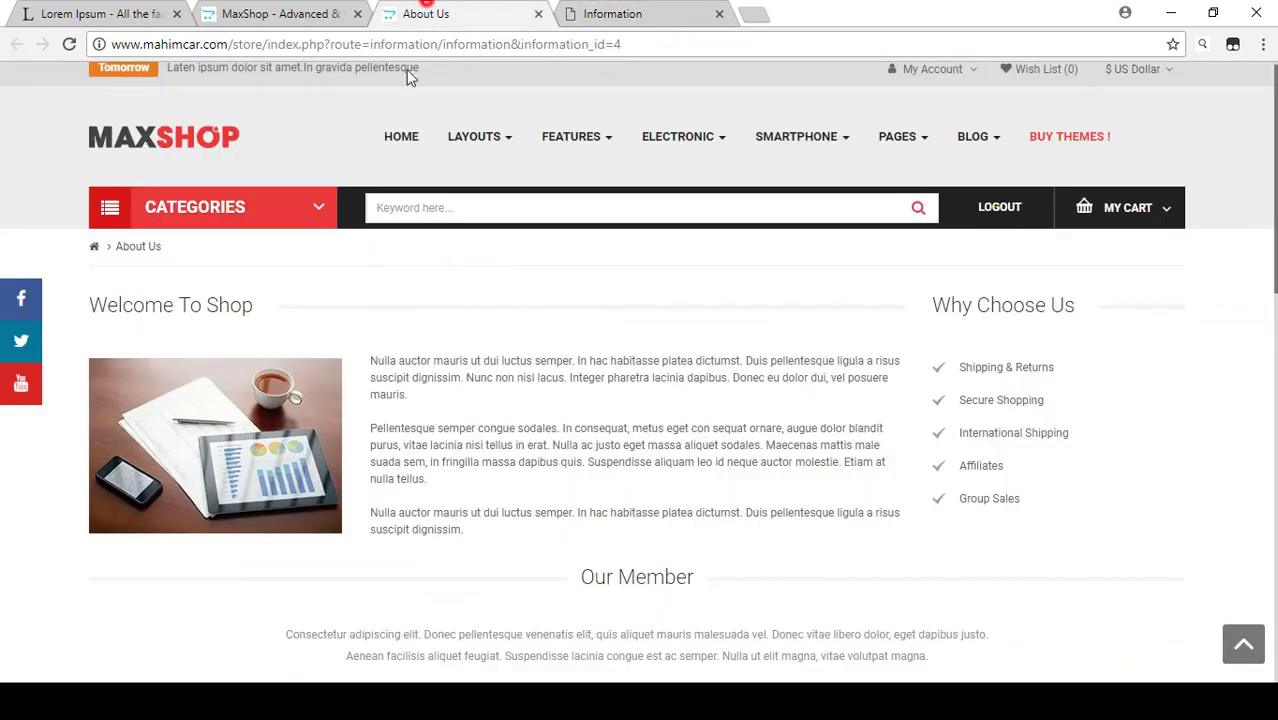
pyautogui.scroll(-1, 460, 430)
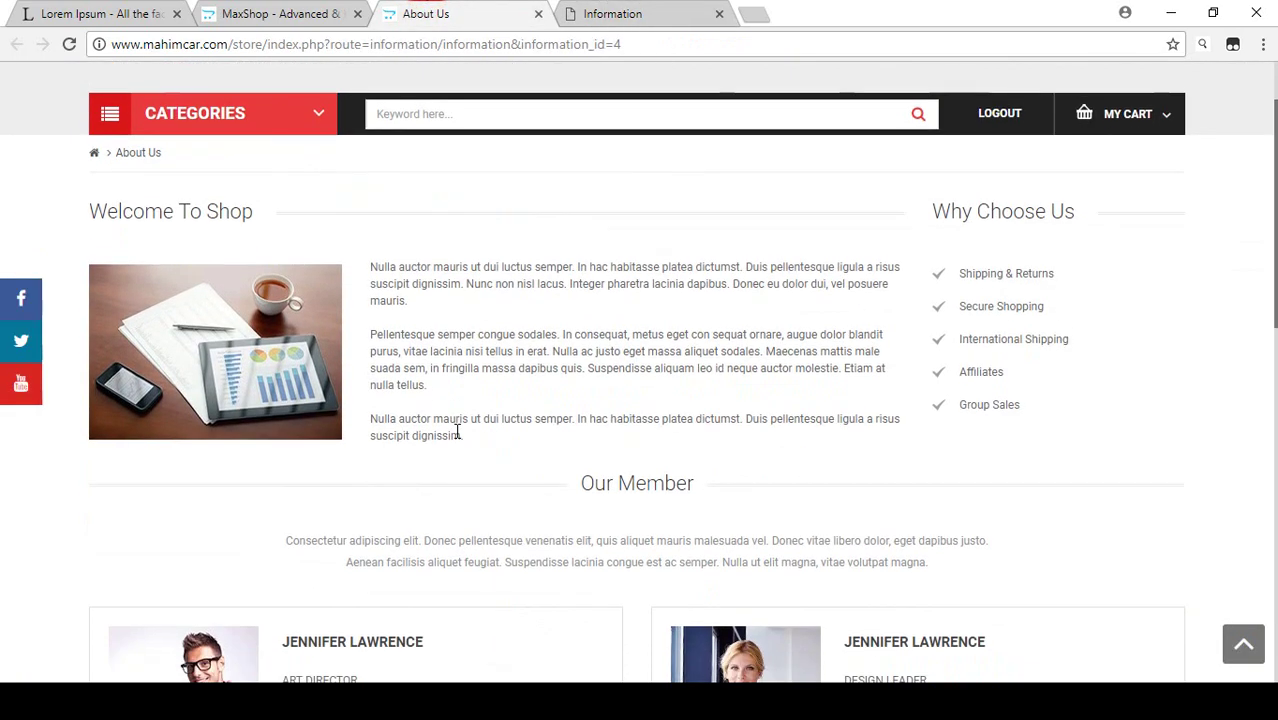
pyautogui.scroll(1, 464, 427)
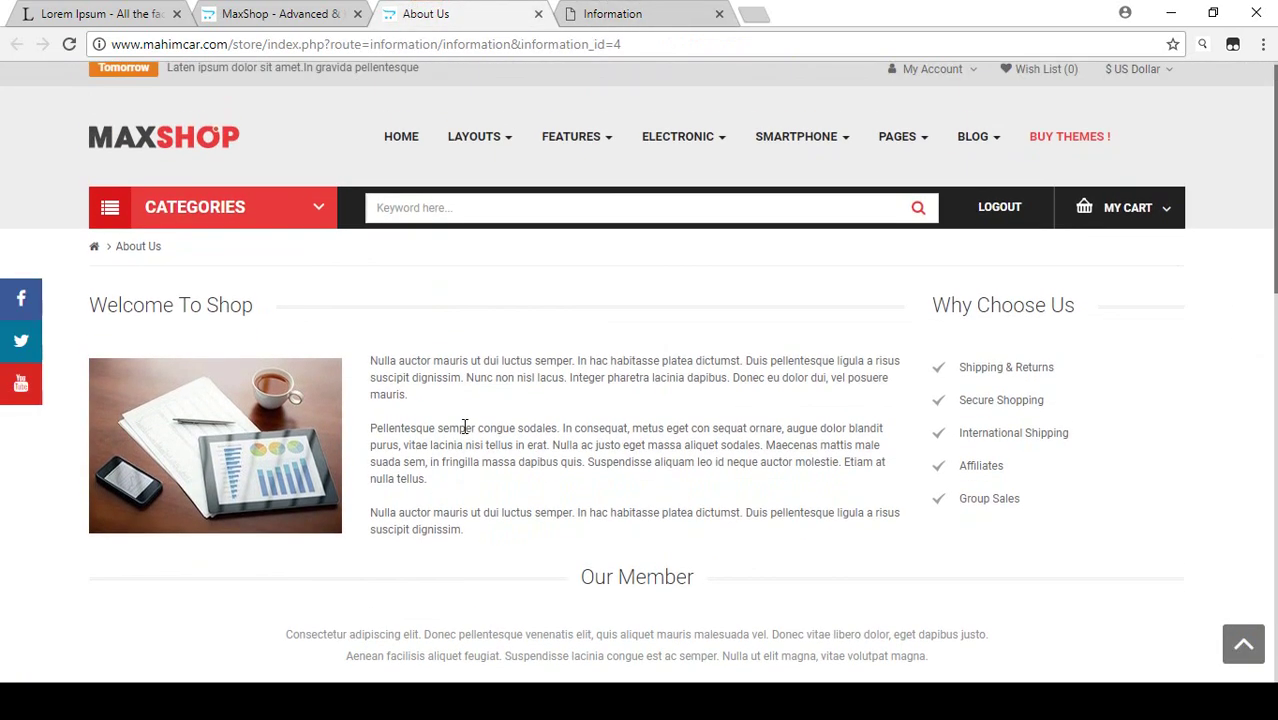
pyautogui.click(612, 13)
pyautogui.scroll(-3, 670, 485)
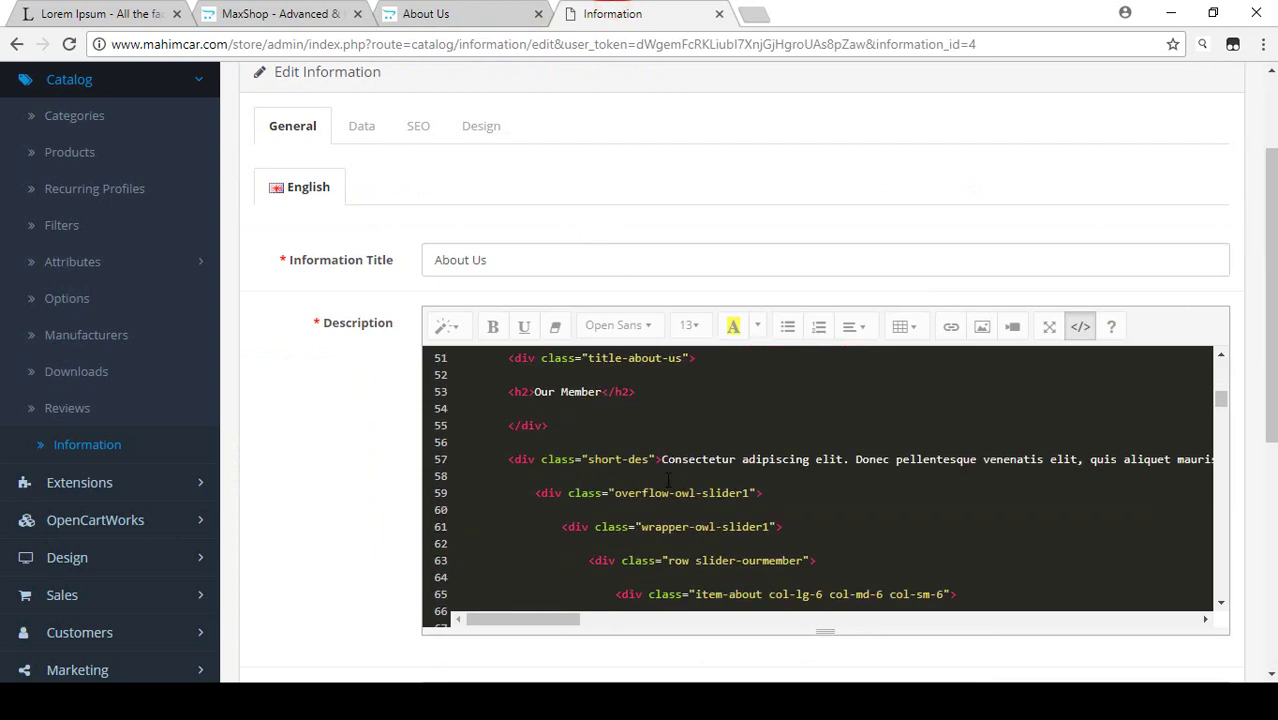
pyautogui.moveTo(664, 459); pyautogui.dragTo(850, 459)
pyautogui.click(765, 449)
pyautogui.click(445, 10)
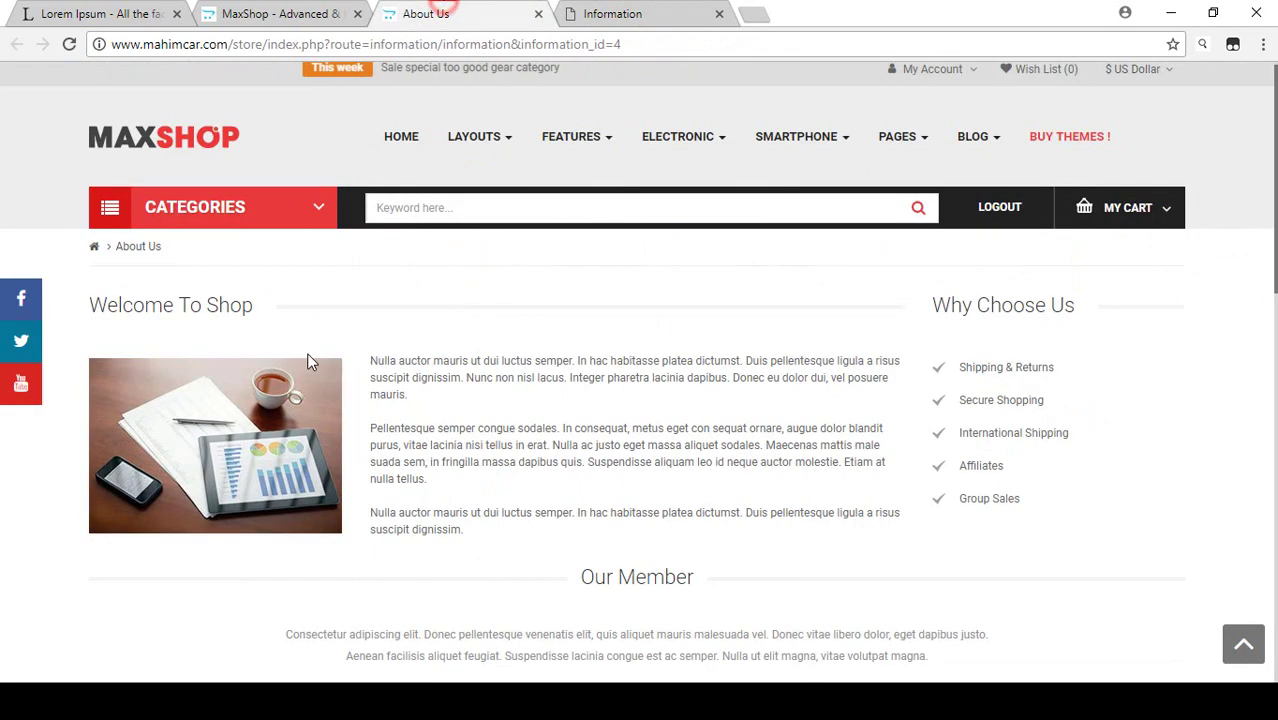
pyautogui.click(636, 12)
pyautogui.scroll(9, 766, 458)
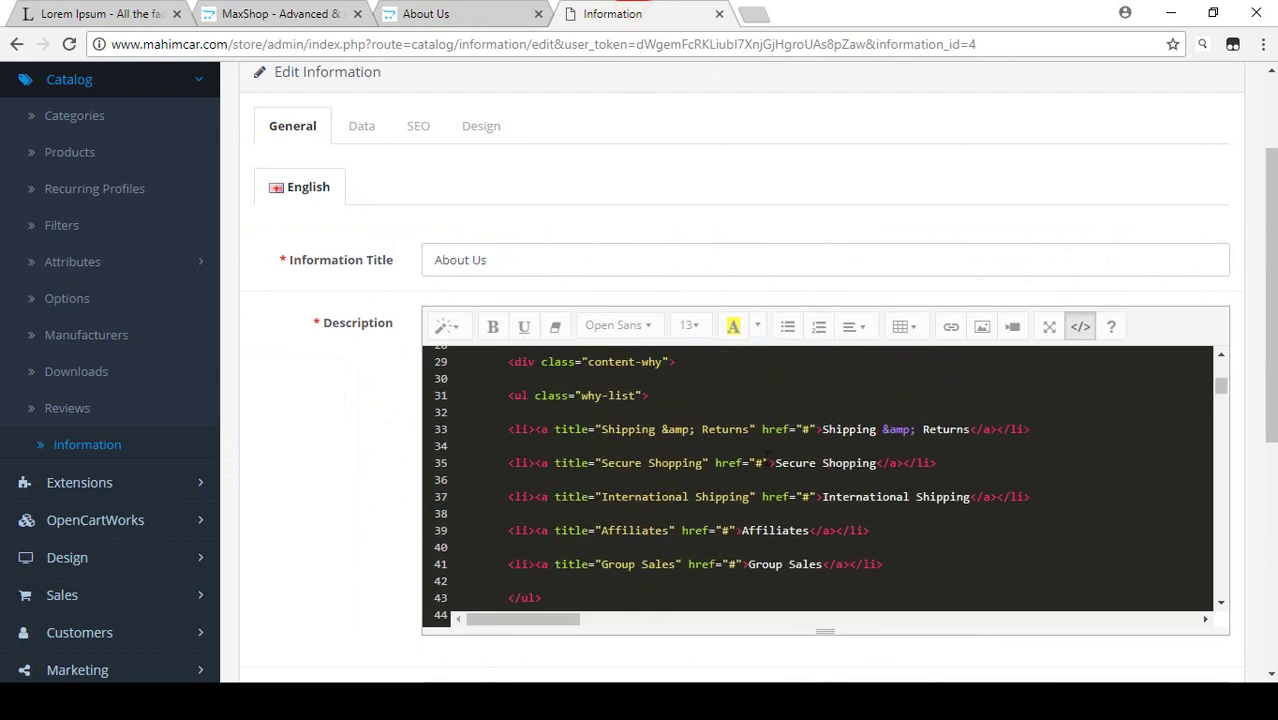
pyautogui.scroll(3, 766, 458)
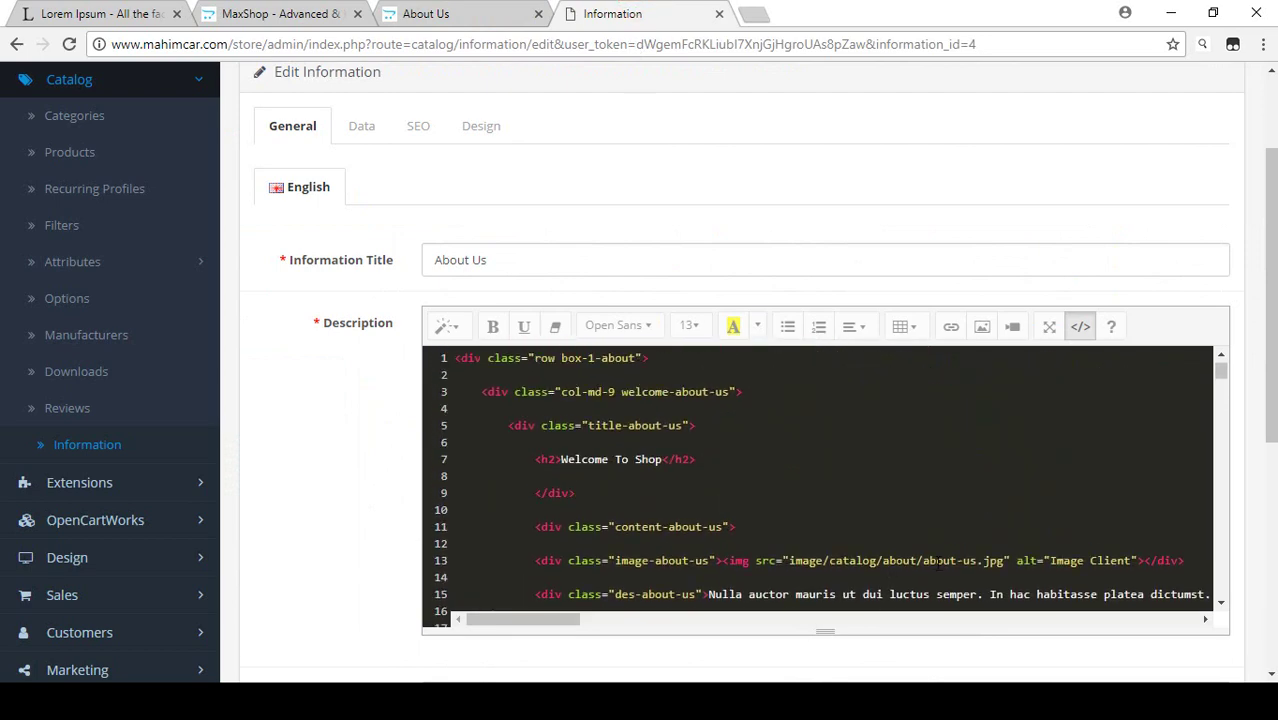
# Examine the about-us image's image/catalog/about/ path in the img src line
pyautogui.moveTo(924, 562); pyautogui.dragTo(969, 560)
pyautogui.moveTo(790, 562); pyautogui.dragTo(876, 562)
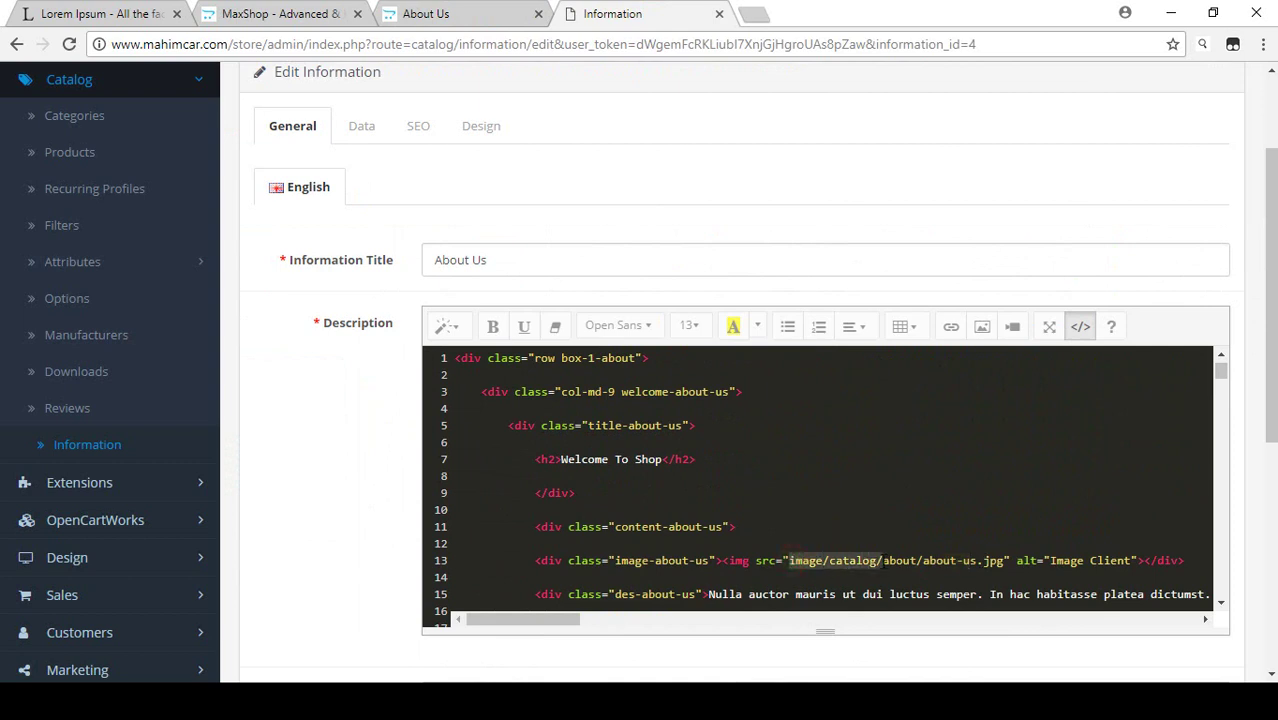
pyautogui.click(897, 563)
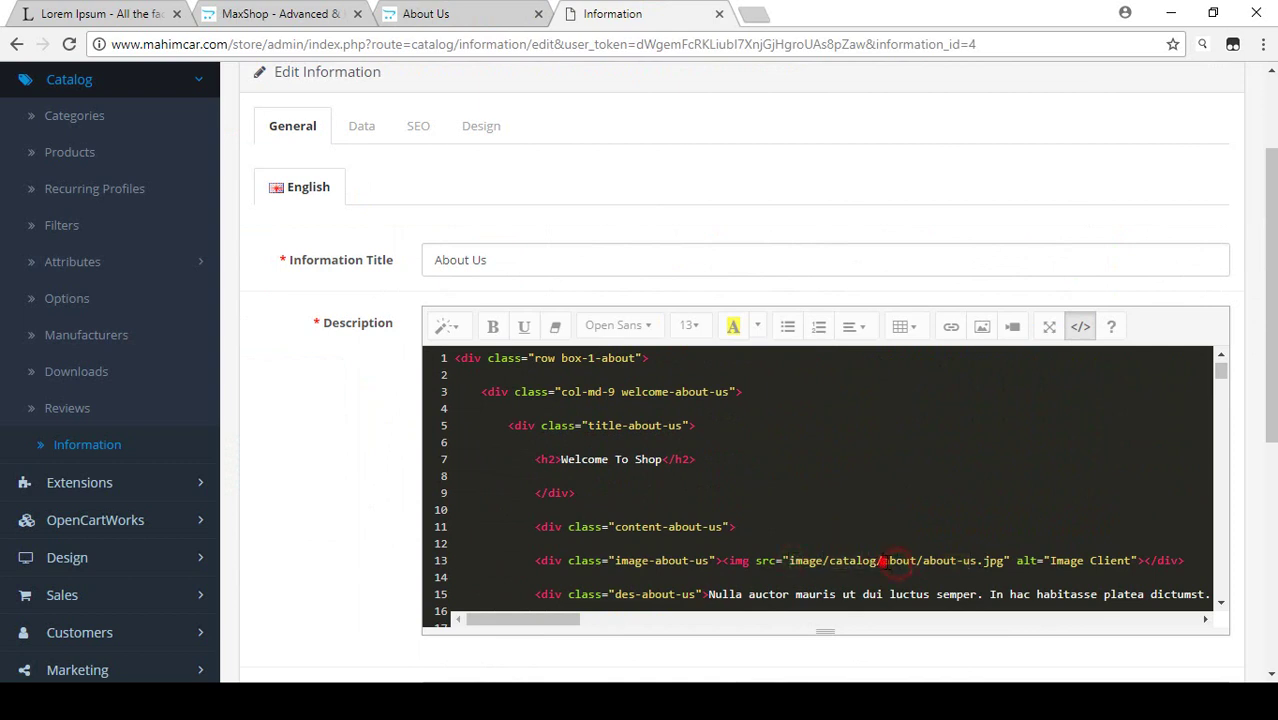
pyautogui.moveTo(882, 561); pyautogui.dragTo(986, 560)
pyautogui.click(940, 572)
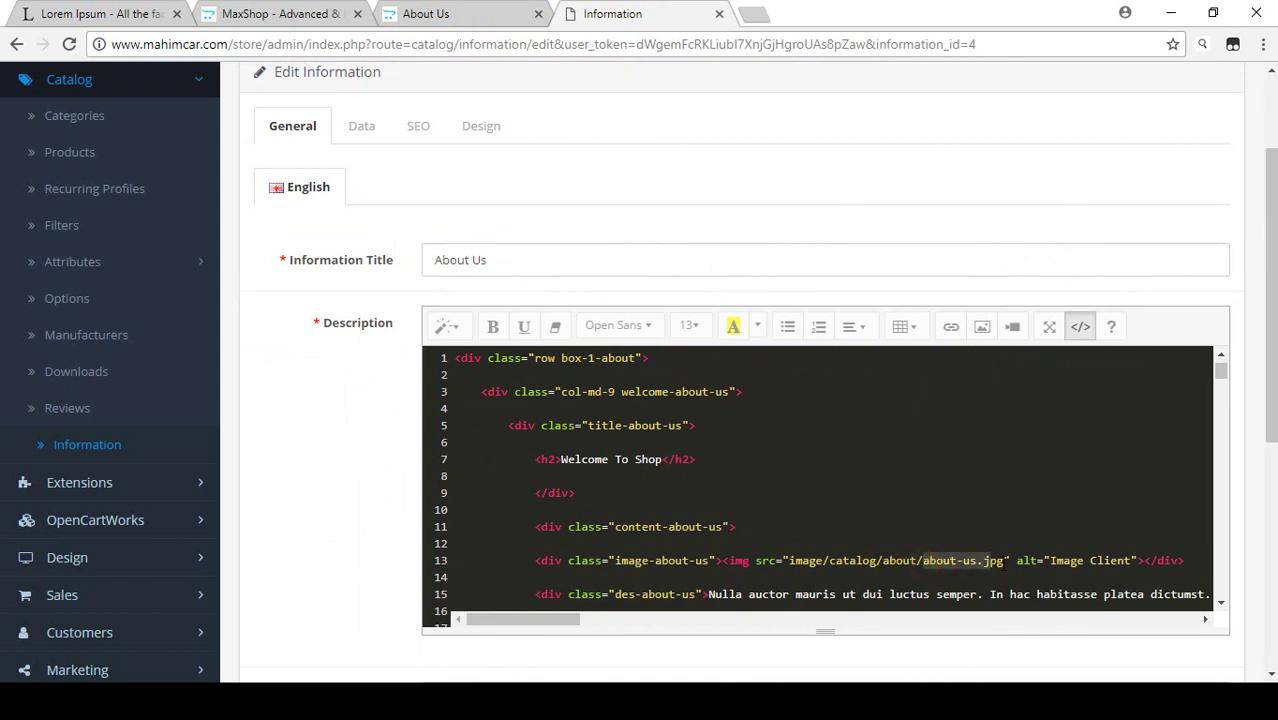
pyautogui.scroll(-2, 924, 492)
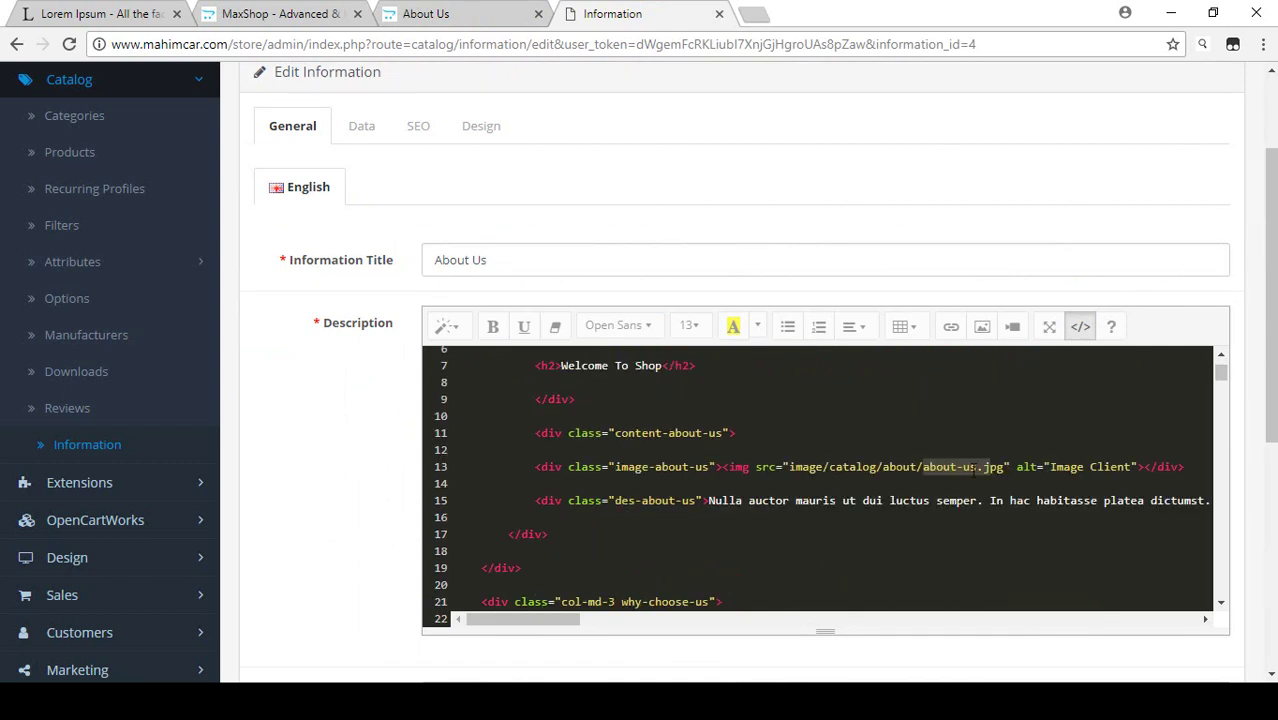
pyautogui.click(938, 472)
pyautogui.moveTo(832, 466); pyautogui.dragTo(962, 468)
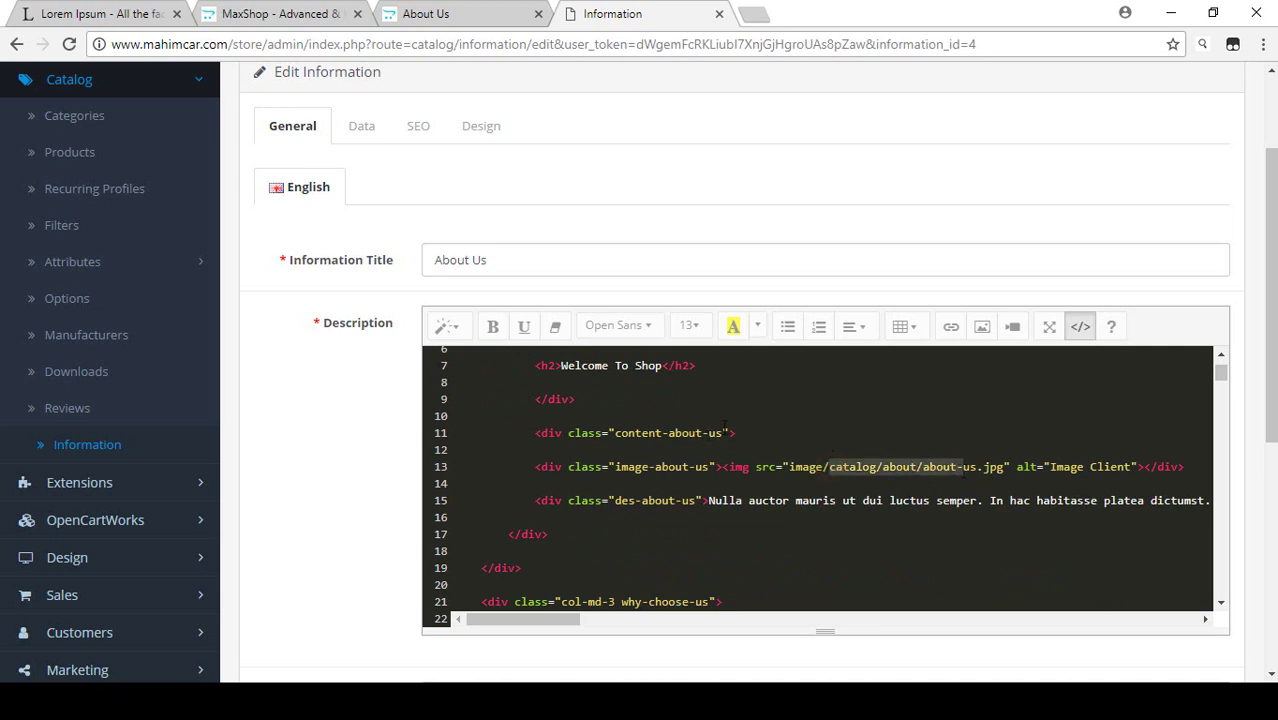
pyautogui.click(843, 490)
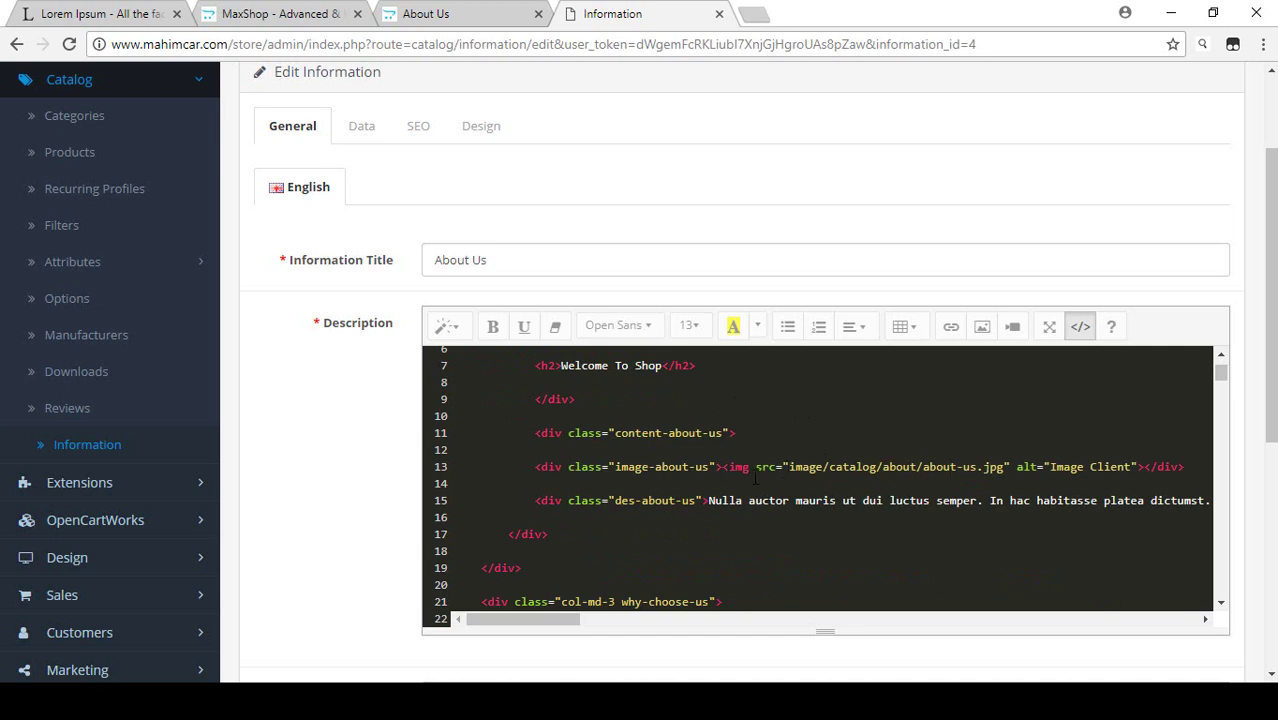
# Close the About Us editor without saving
pyautogui.scroll(2, 755, 476)
pyautogui.scroll(2, 755, 465)
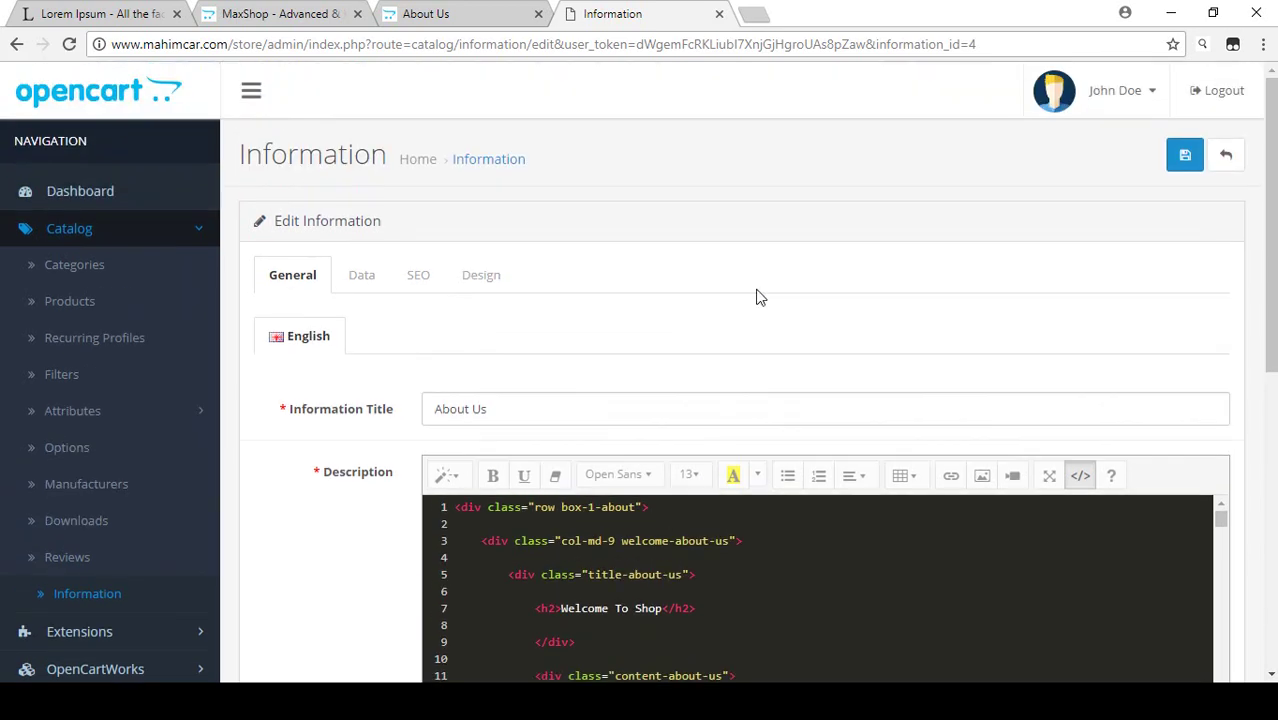
pyautogui.click(1226, 155)
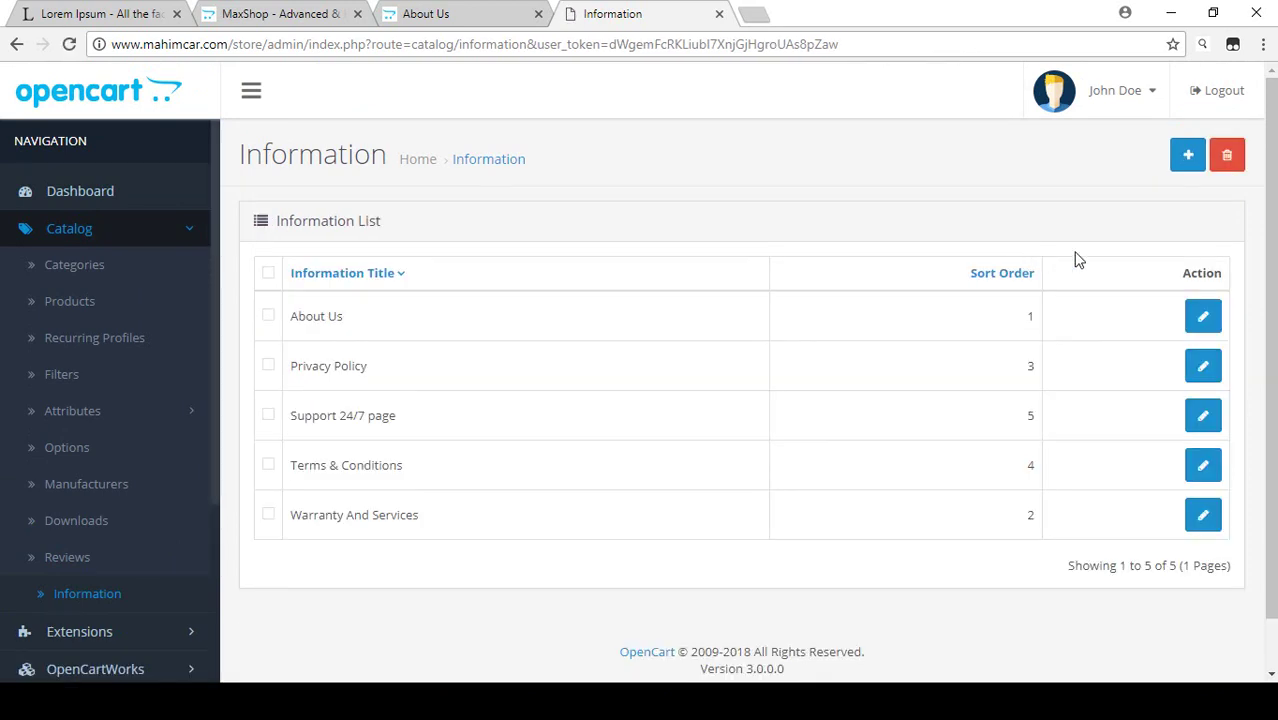
# Start a new information page titled Company Profile
pyautogui.click(1187, 158)
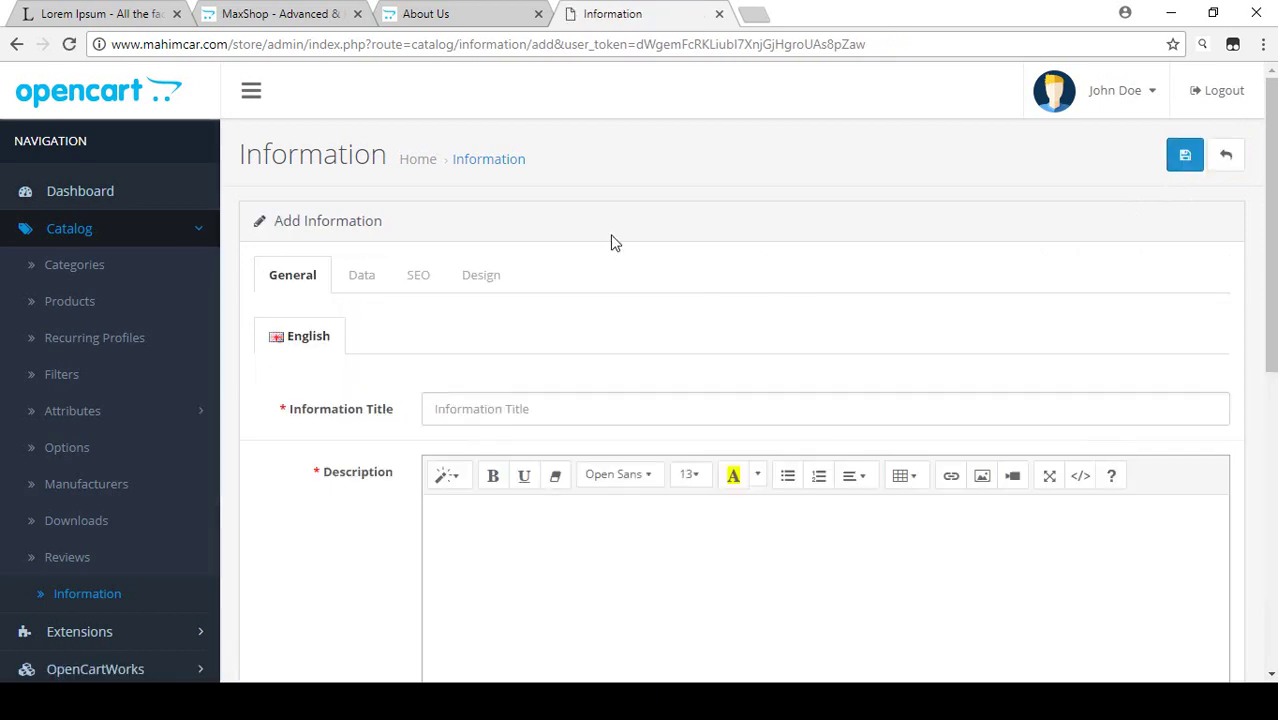
pyautogui.scroll(-2, 605, 236)
pyautogui.click(503, 226)
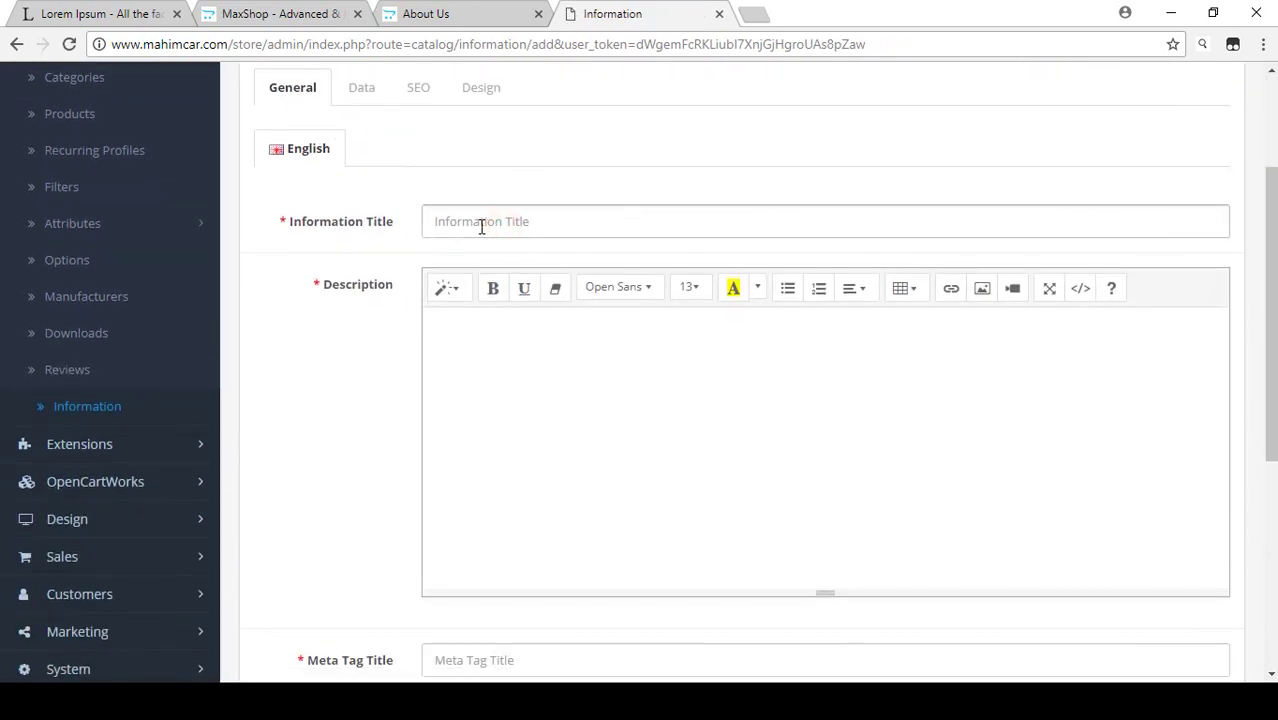
pyautogui.write('Company Profile')
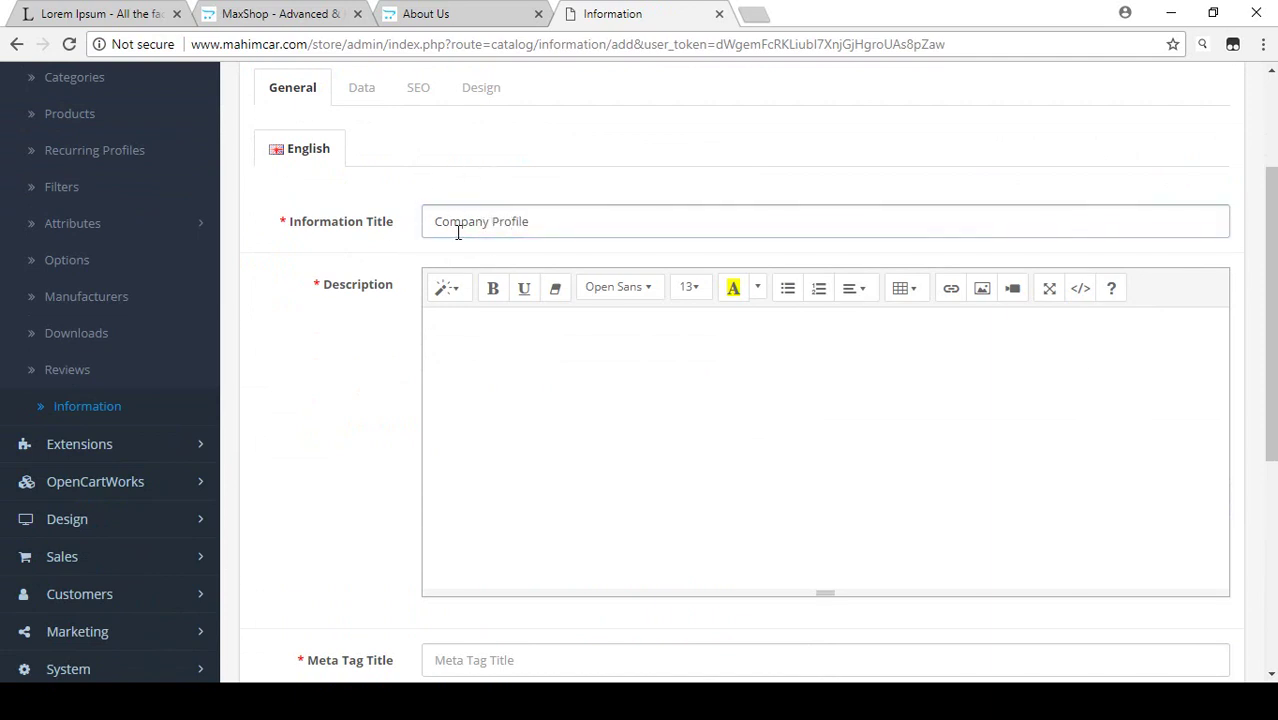
# Insert a one-row, two-column table into the empty description
pyautogui.click(552, 355)
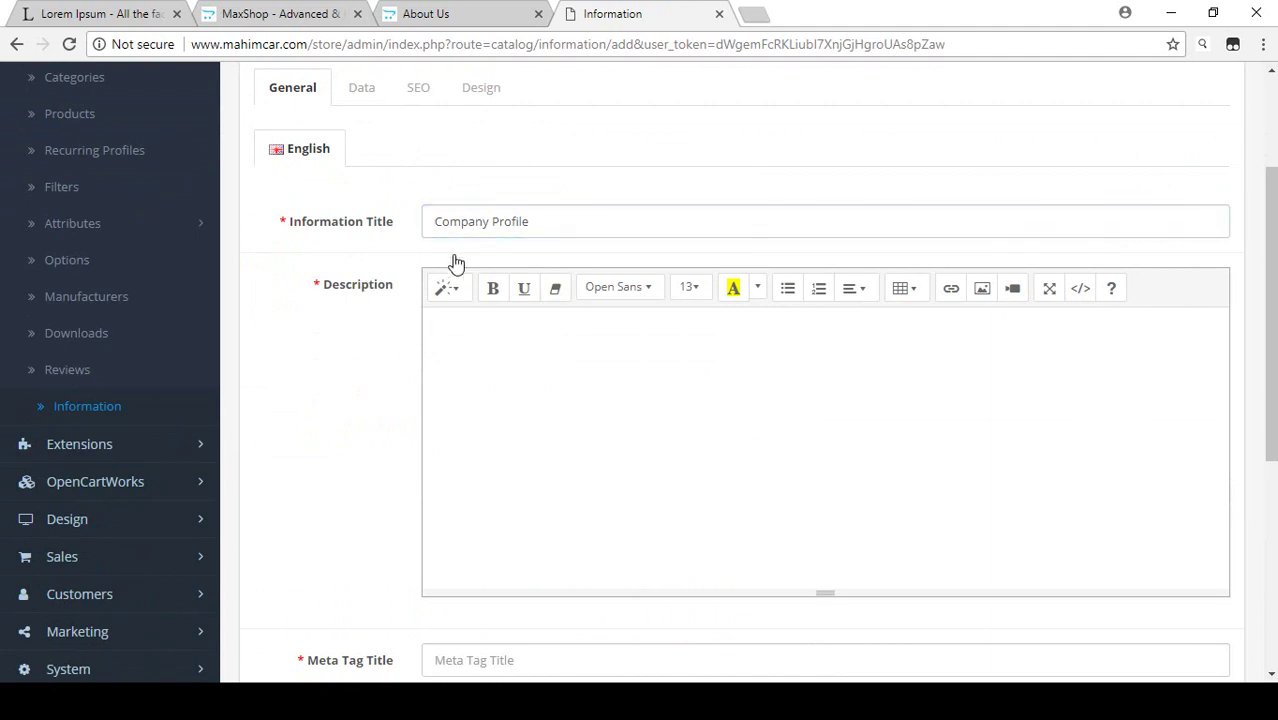
pyautogui.click(462, 360)
pyautogui.click(908, 298)
pyautogui.click(913, 318)
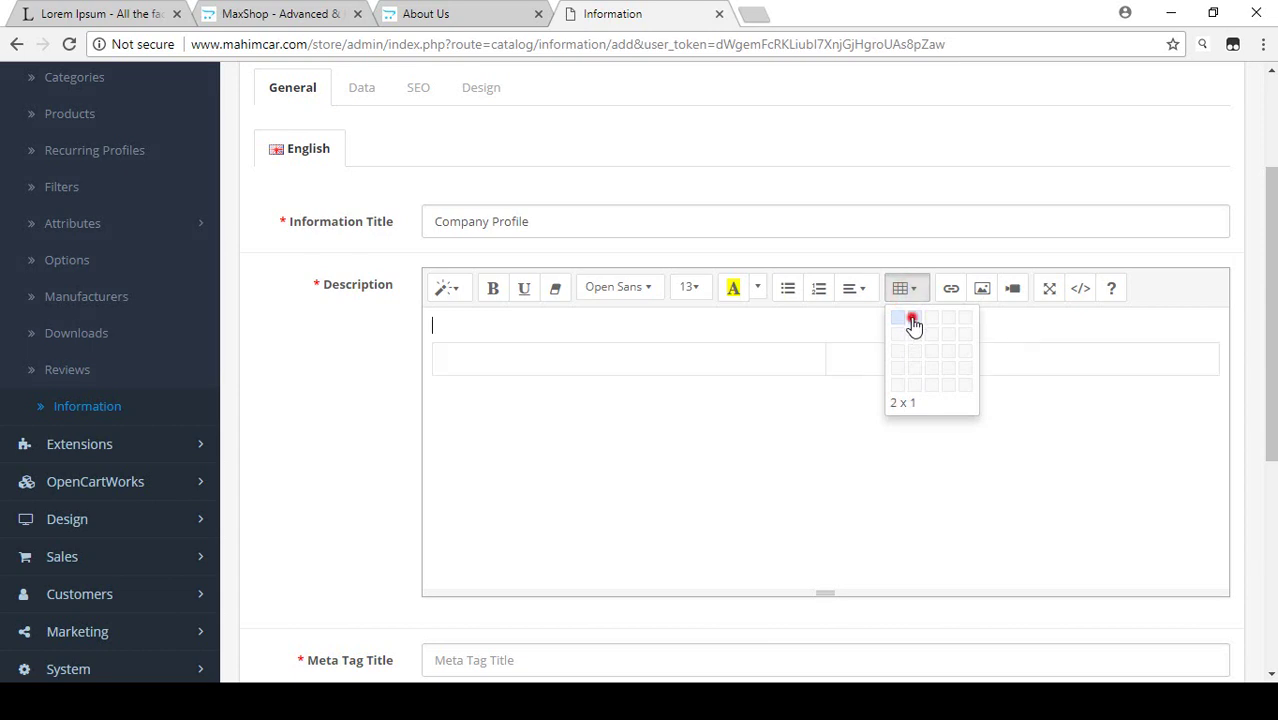
# Paste the copied 'What is Lorem Ipsum?' heading and paragraph into both table cells
pyautogui.click(123, 13)
pyautogui.click(598, 8)
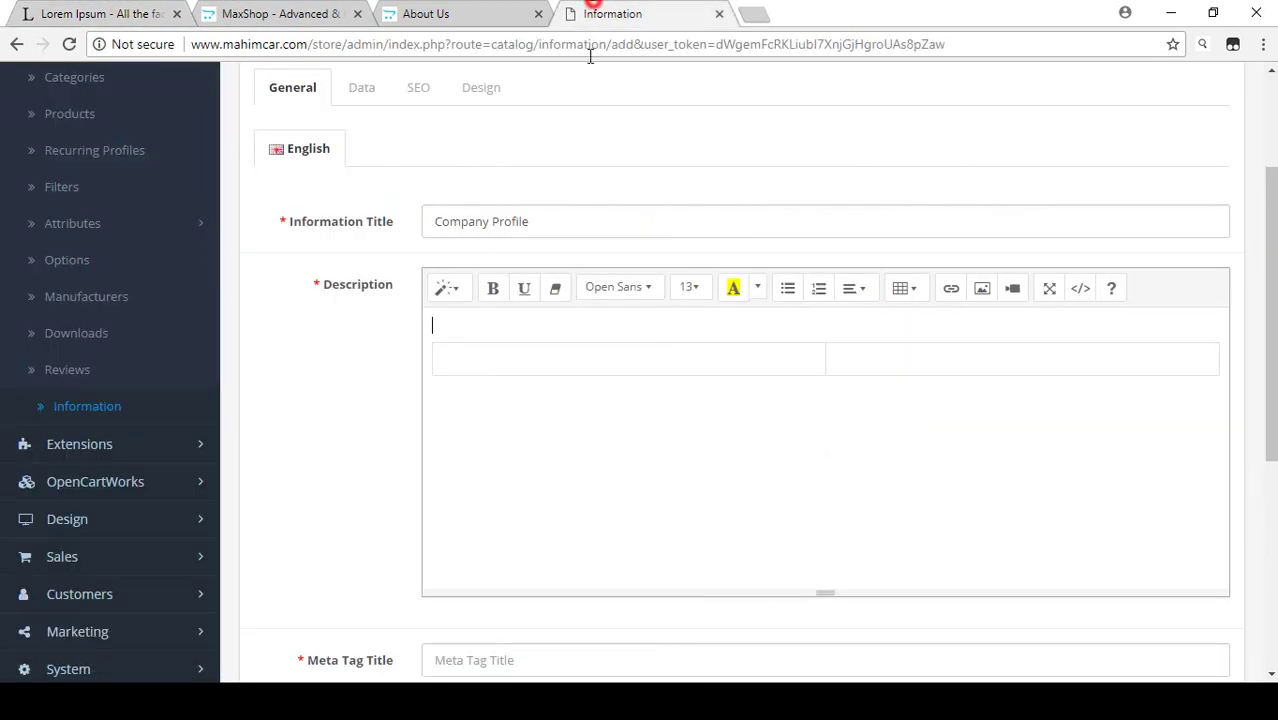
pyautogui.write("What is Lorem Ipsum? Lorem Ipsum is simply dummy text of the printing and typesetting industry. Lorem Ipsum has been the industry's standard dummy text ever since the 1500s, when an unknown printer took a galley of type and scrambled it to make a type specimen book. It has survived not only five centuries, but also the leap into electronic typesetting, remaining essentially unchanged. It was popularised in the 1960s with the release of Letraset sheets containing Lorem Ipsum passages, and more recently with desktop publishing software like Aldus PageMaker including versions of Lorem Ipsum.")
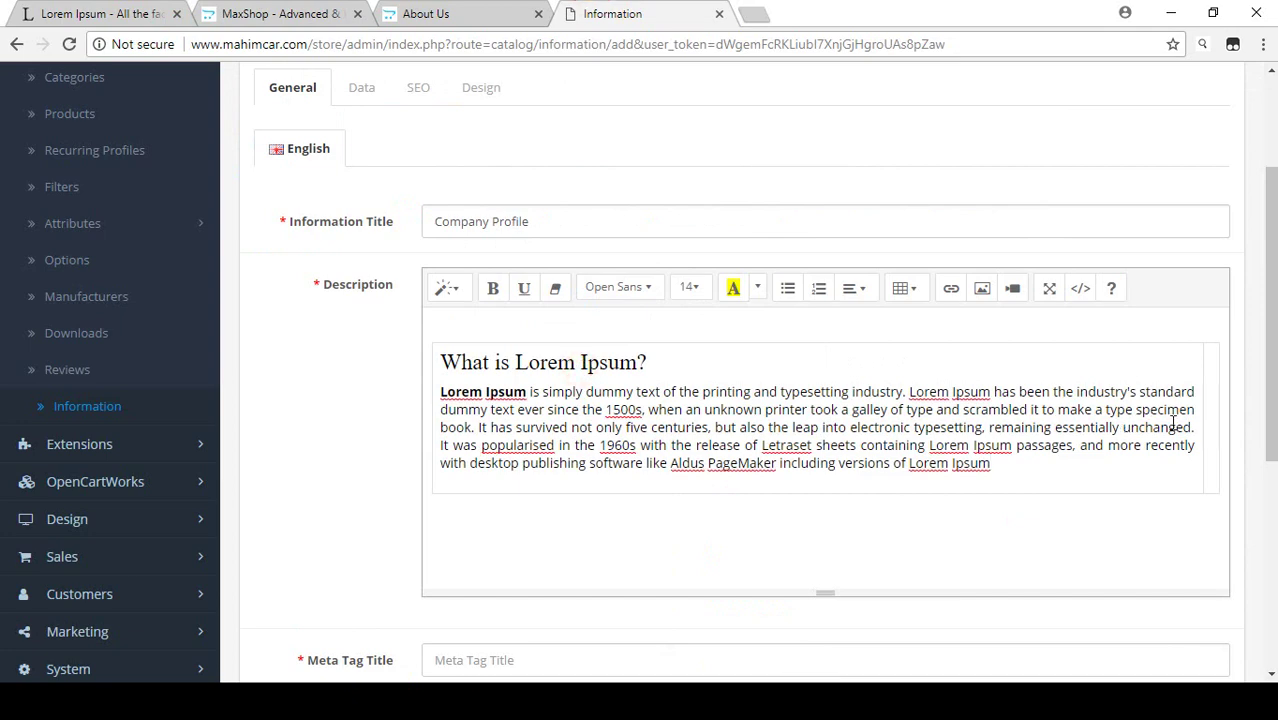
pyautogui.click(1208, 395)
pyautogui.write("What is Lorem Ipsum? Lorem Ipsum is simply dummy text of the printing and typesetting industry. Lorem Ipsum has been the industry's standard dummy text ever since the 1500s, when an unknown printer took a galley of type and scrambled it to make a type specimen book. It has survived not only five centuries, but also the leap into electronic typesetting, remaining essentially unchanged. It was popularised in the 1960s with the release of Letraset sheets containing Lorem Ipsum passages, and more recently with desktop publishing software like Aldus PageMaker including versions of Lorem Ipsum")
pyautogui.scroll(-1, 900, 455)
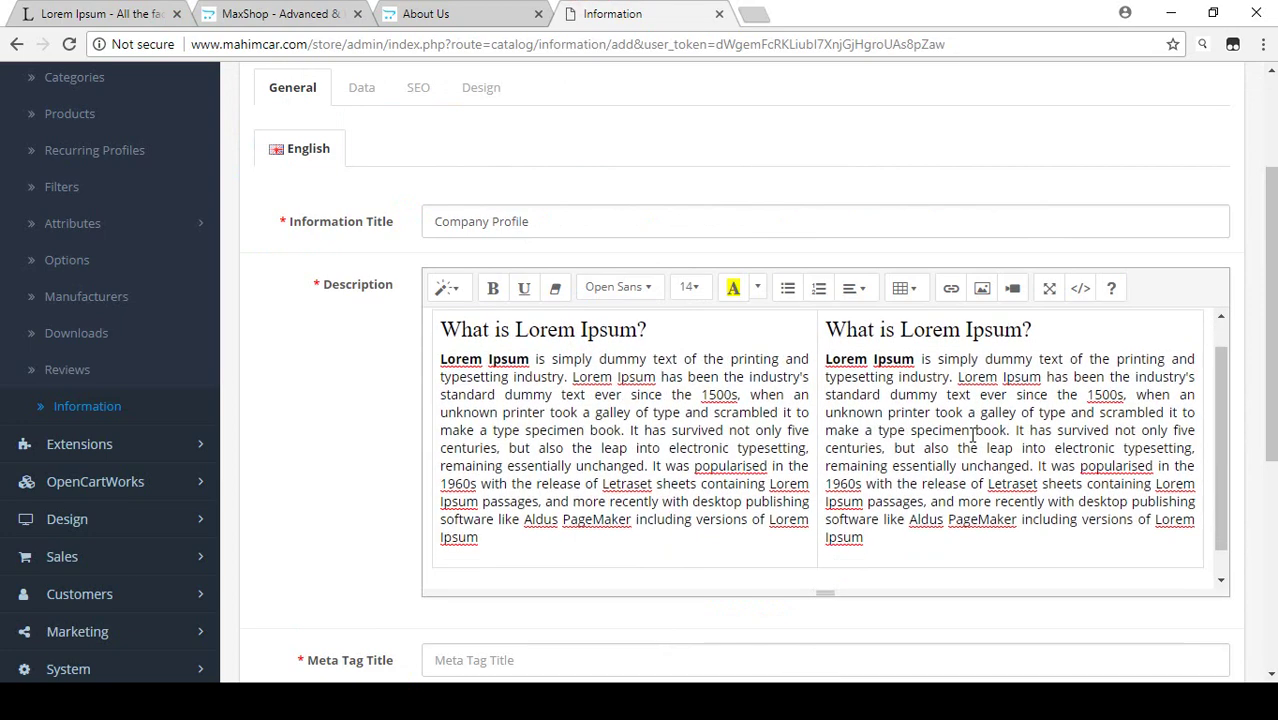
pyautogui.scroll(1, 686, 470)
pyautogui.scroll(2, 690, 400)
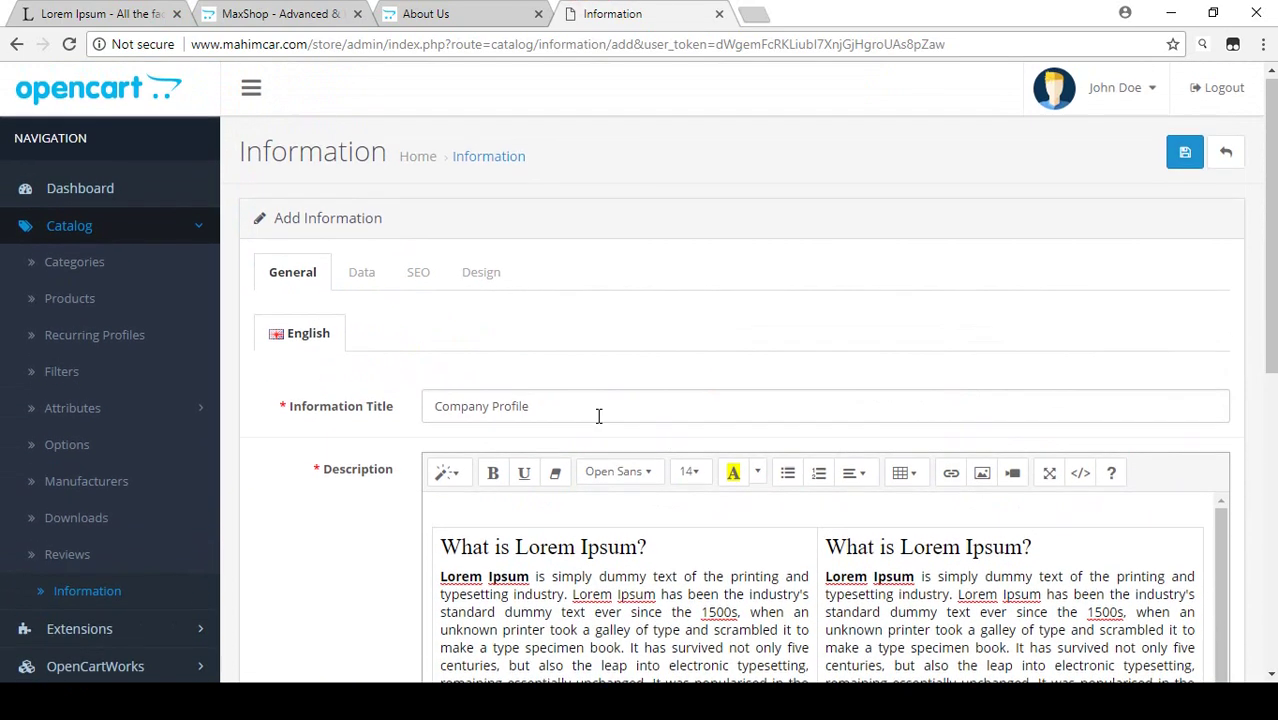
pyautogui.click(487, 515)
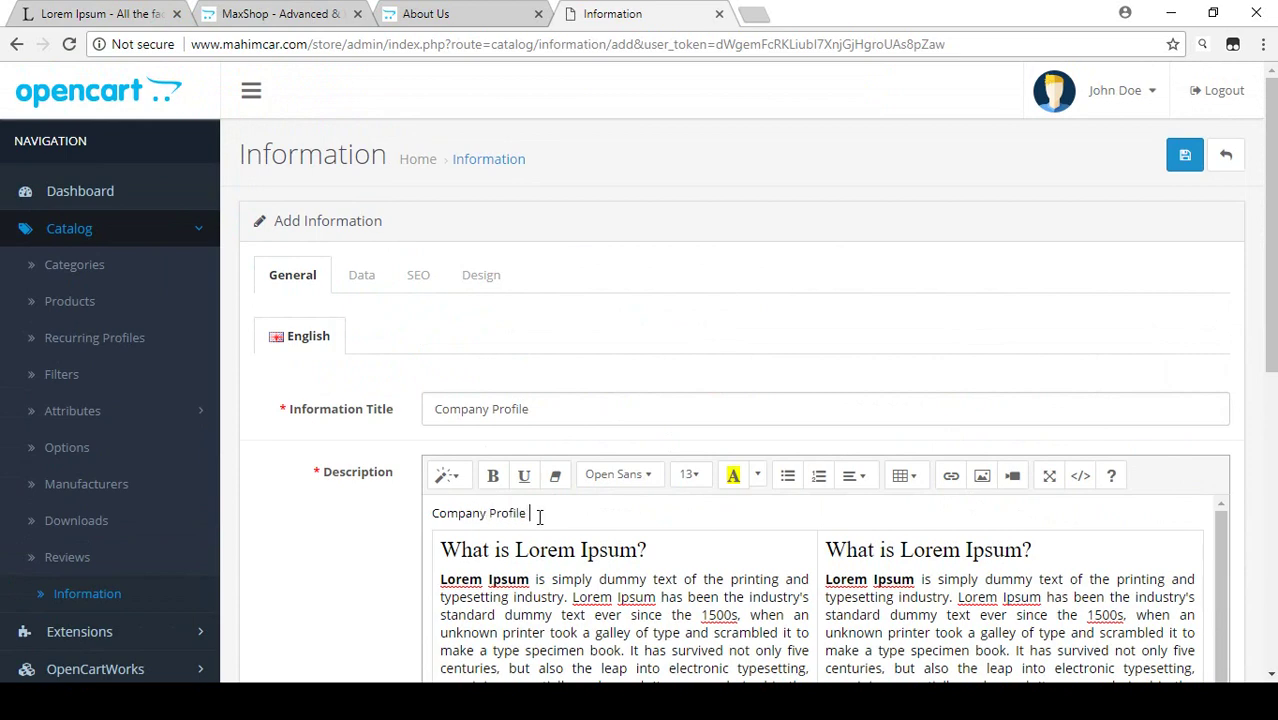
# Make the Company Profile line a bold h2 heading
pyautogui.moveTo(558, 511); pyautogui.dragTo(428, 511)
pyautogui.click(456, 483)
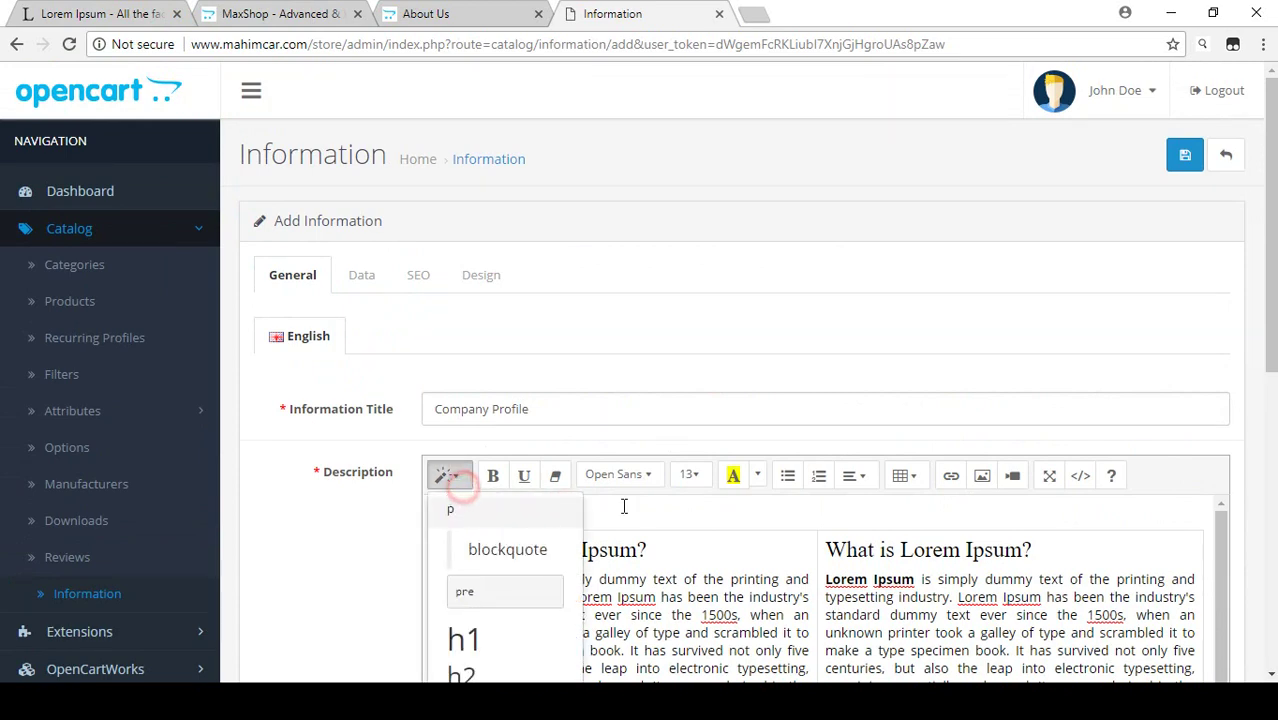
pyautogui.scroll(-5, 465, 523)
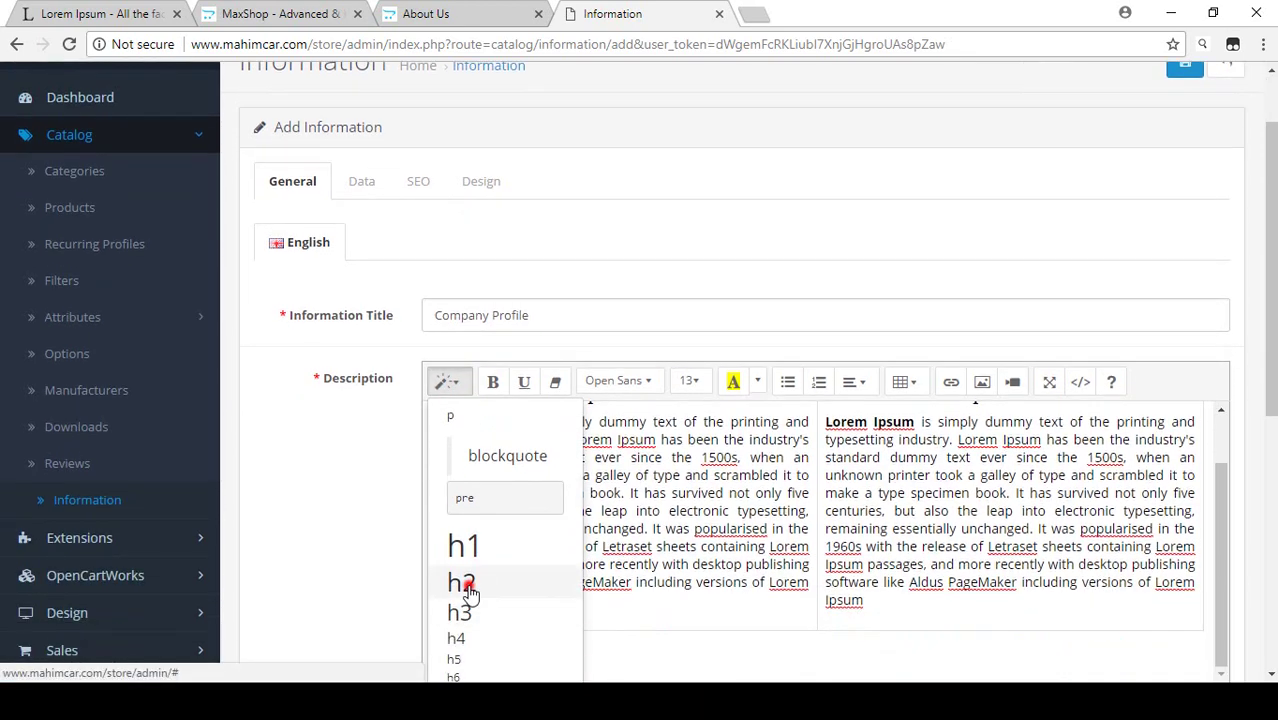
pyautogui.click(469, 593)
pyautogui.scroll(5, 578, 493)
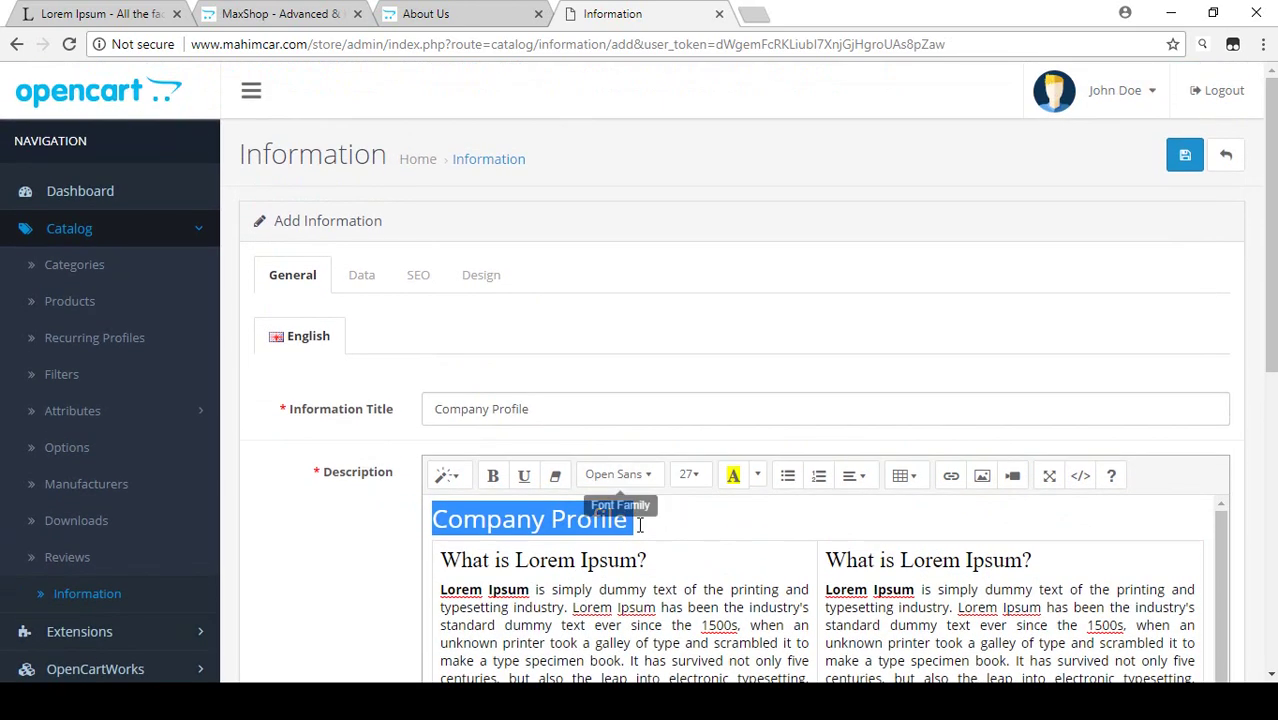
pyautogui.click(639, 522)
pyautogui.tripleClick(643, 508)
pyautogui.click(491, 477)
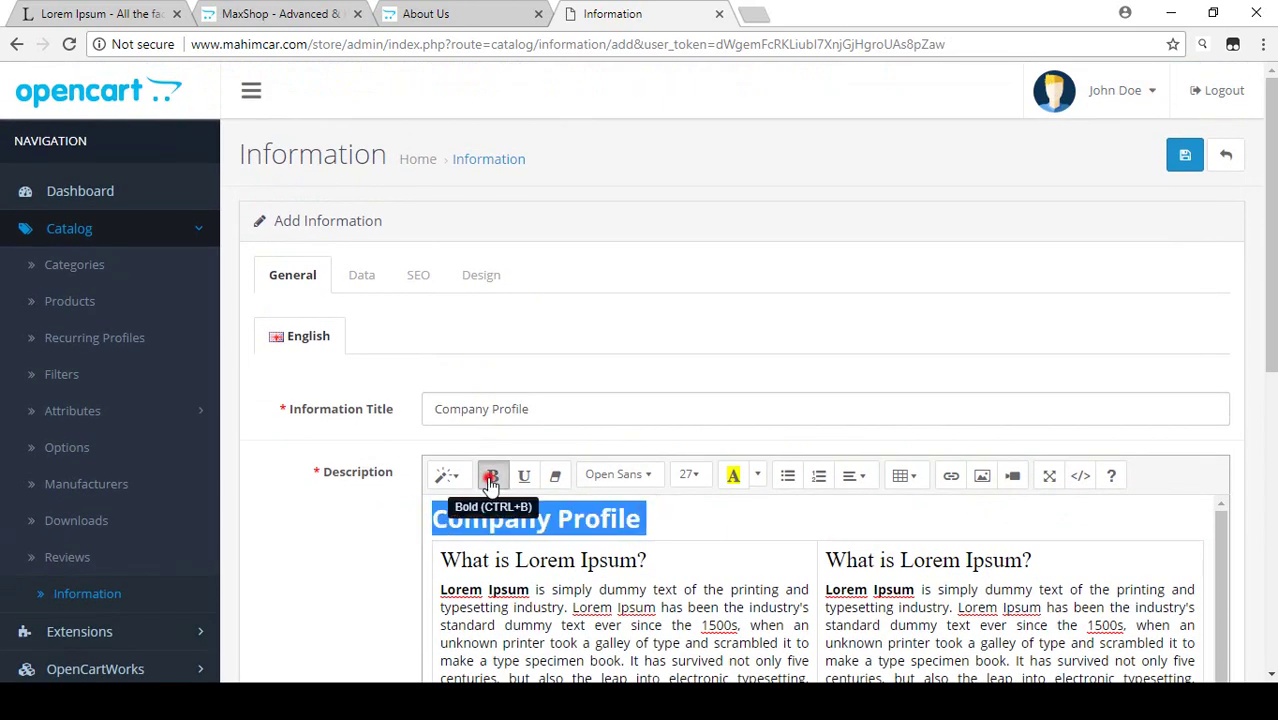
pyautogui.click(669, 514)
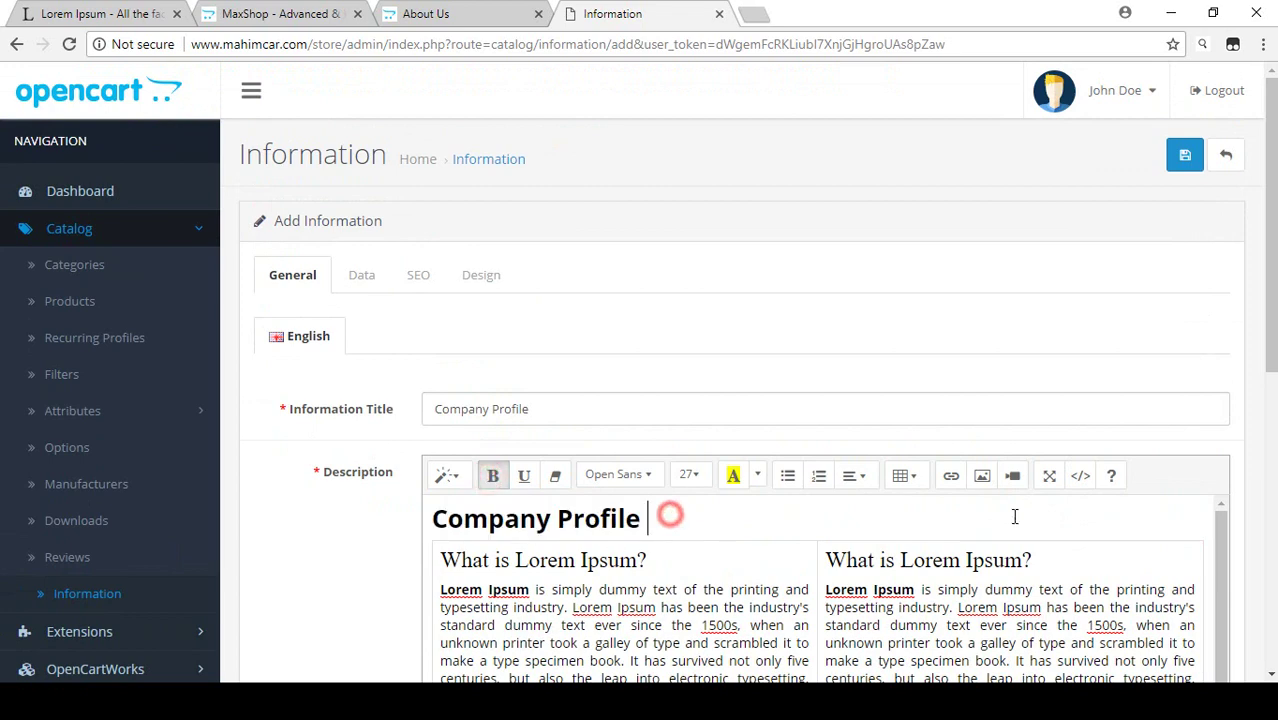
# Check the table markup in Code View, then add an empty line below the heading
pyautogui.click(1079, 477)
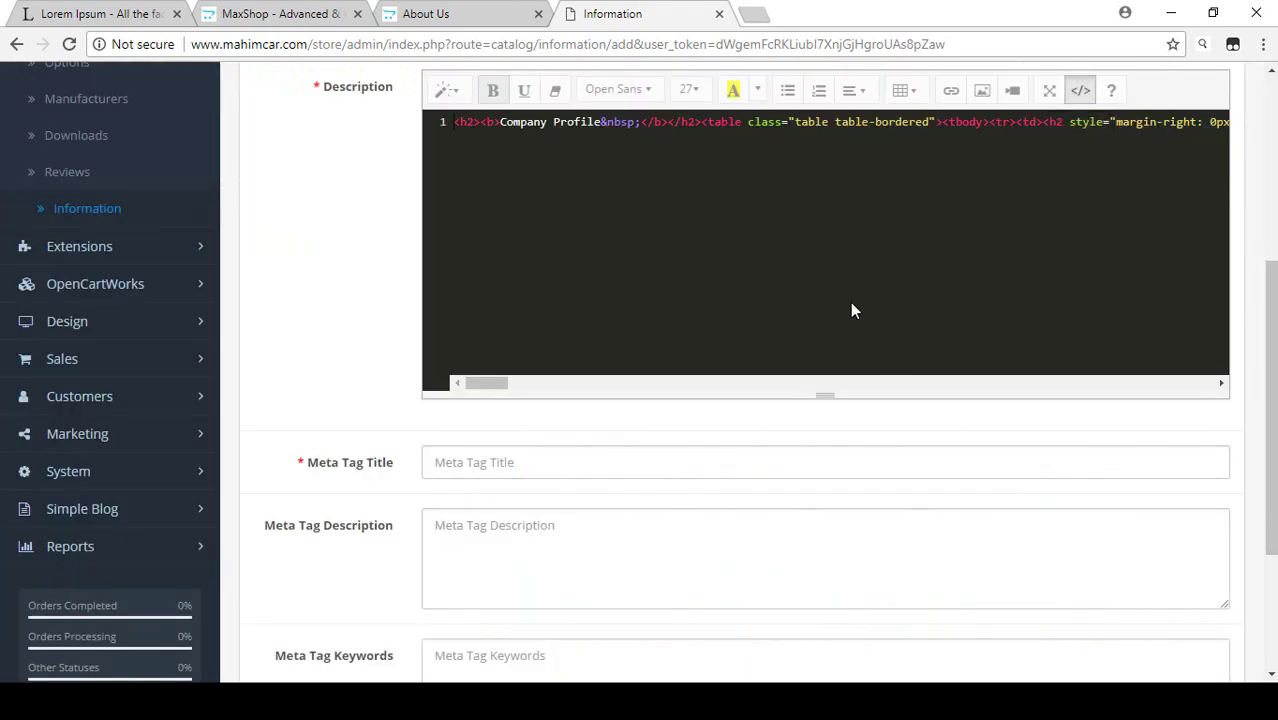
pyautogui.scroll(2, 850, 308)
pyautogui.moveTo(778, 308); pyautogui.dragTo(1193, 295)
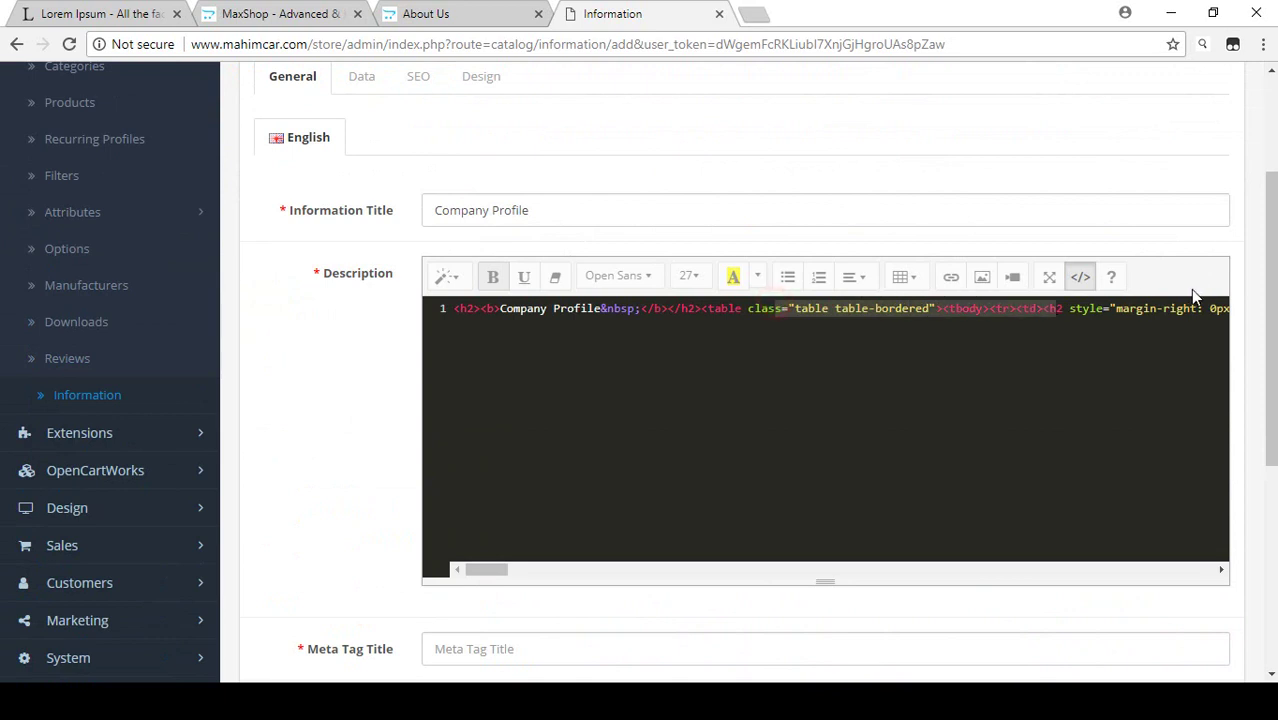
pyautogui.click(1080, 277)
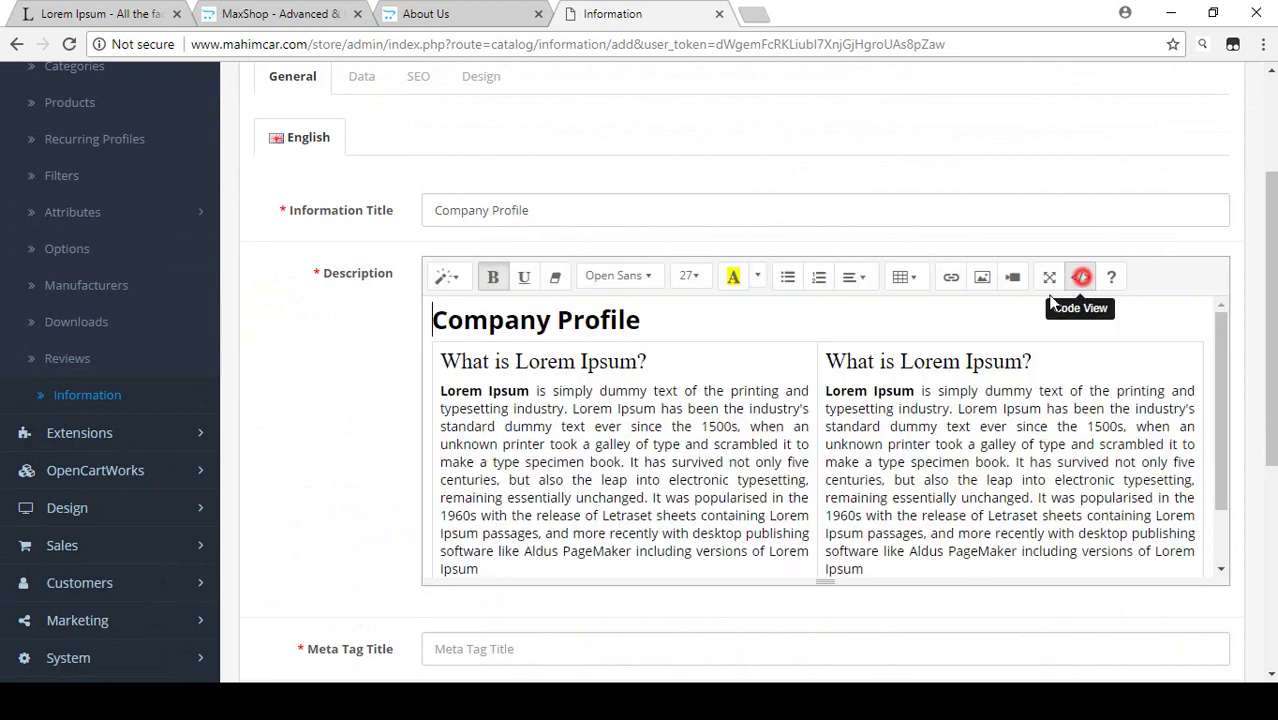
pyautogui.click(665, 320)
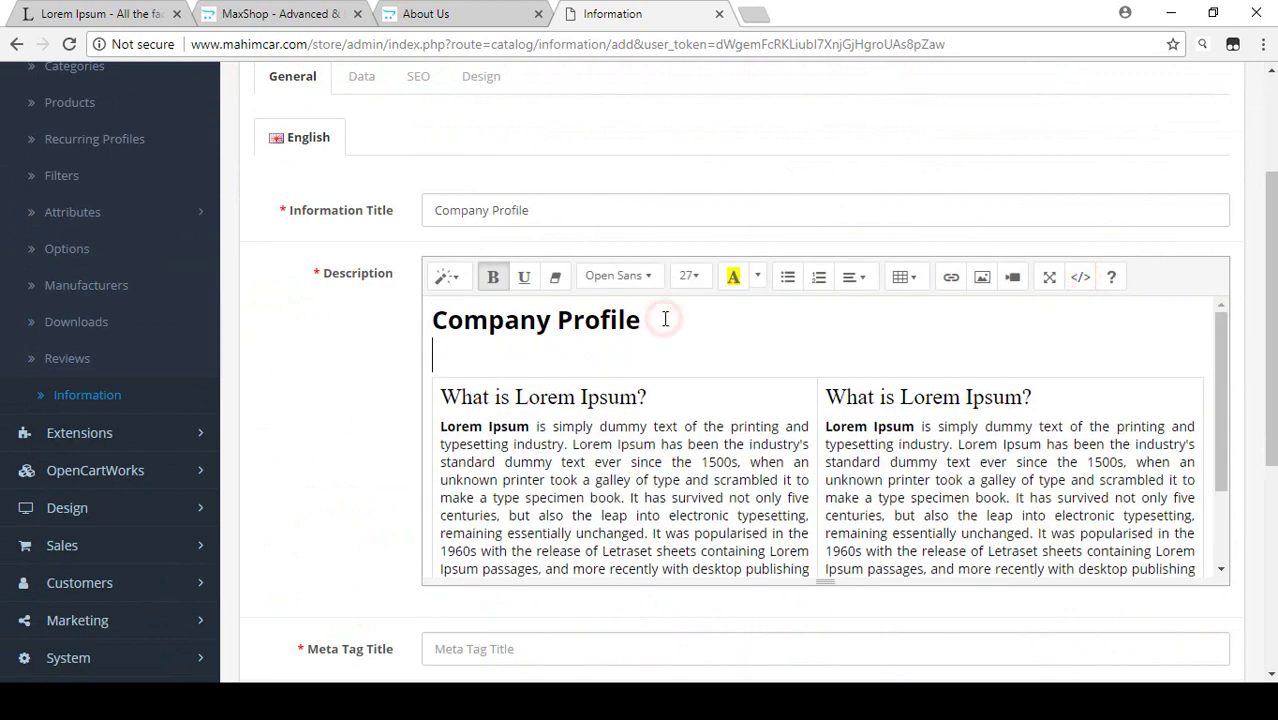
pyautogui.press('Return')
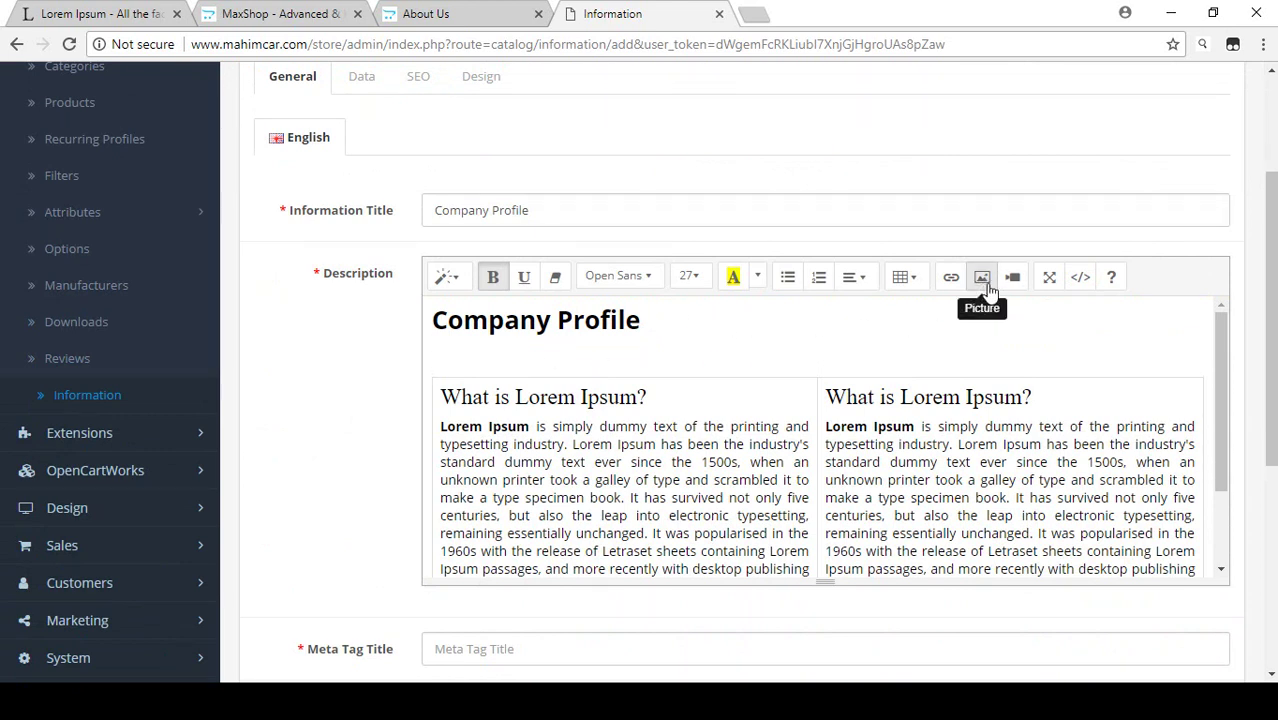
# Insert the laptop image newletter-bg.jpg from the Image Manager under the heading
pyautogui.click(983, 280)
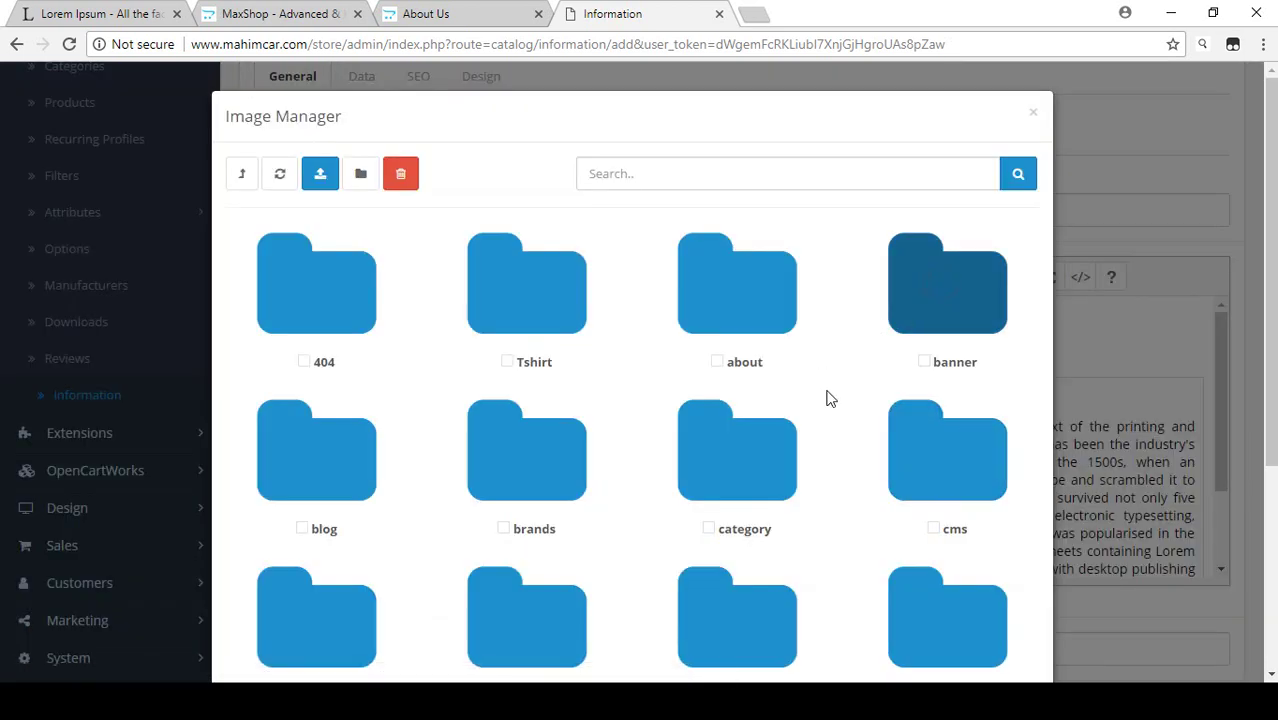
pyautogui.scroll(-2, 662, 494)
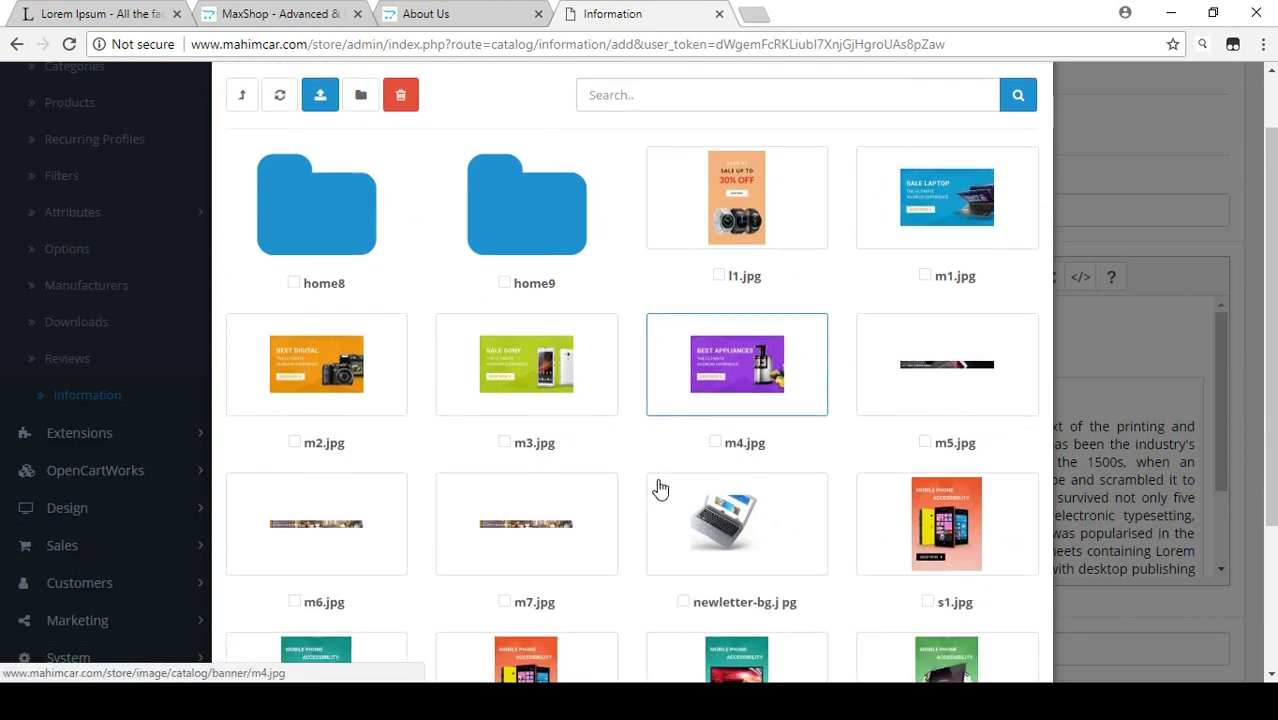
pyautogui.scroll(-1, 660, 488)
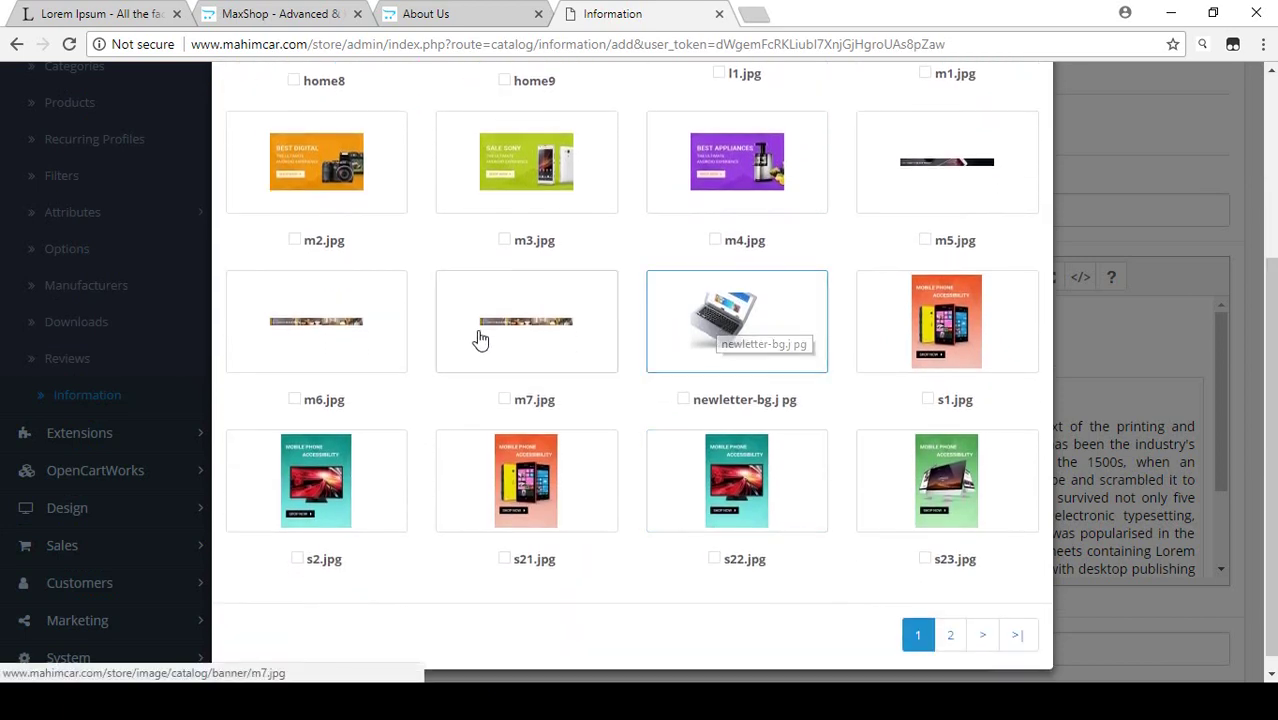
pyautogui.click(745, 327)
pyautogui.scroll(-4, 640, 375)
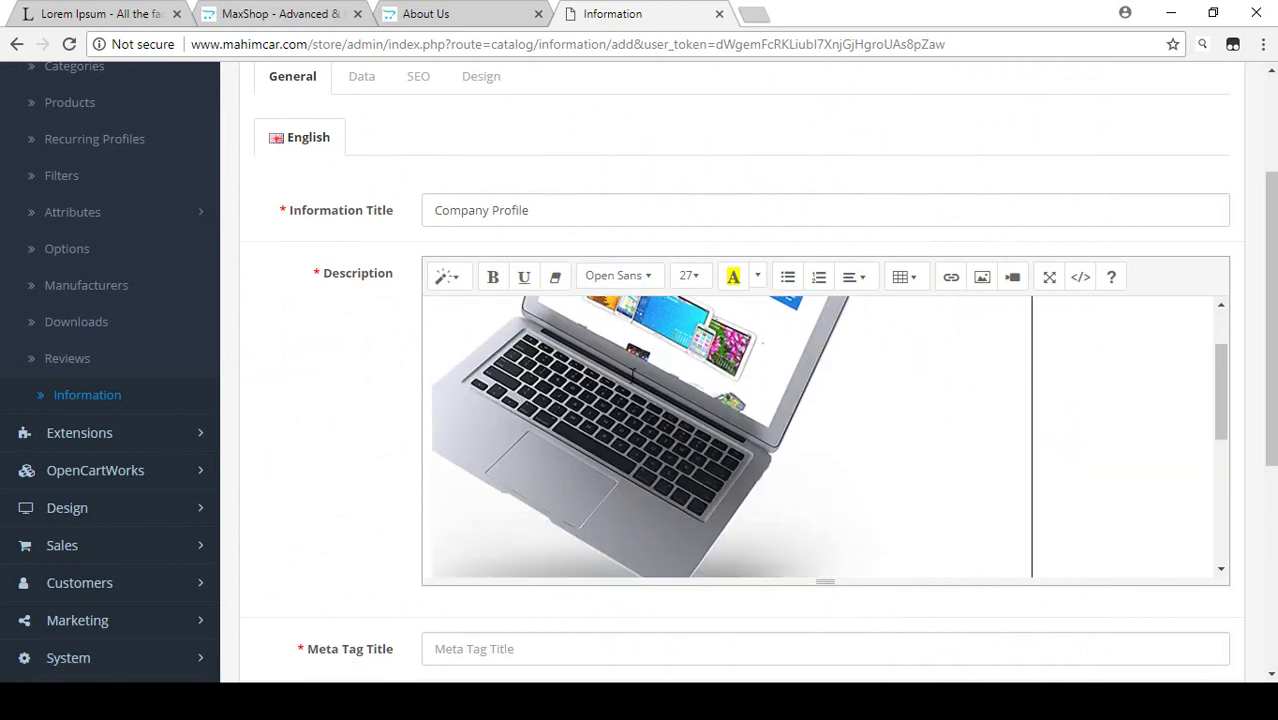
pyautogui.scroll(2, 640, 375)
# Shrink the laptop image to about 309x190 using its corner handle
pyautogui.click(689, 396)
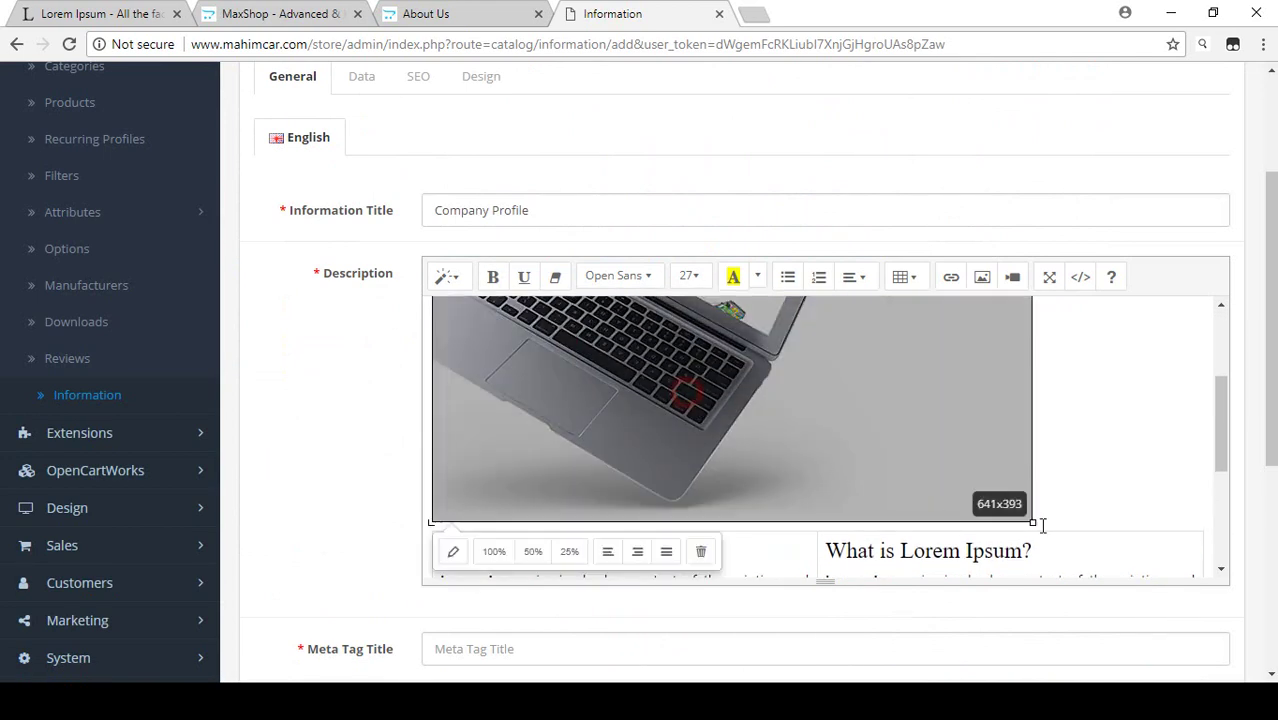
pyautogui.moveTo(1033, 521); pyautogui.dragTo(733, 280)
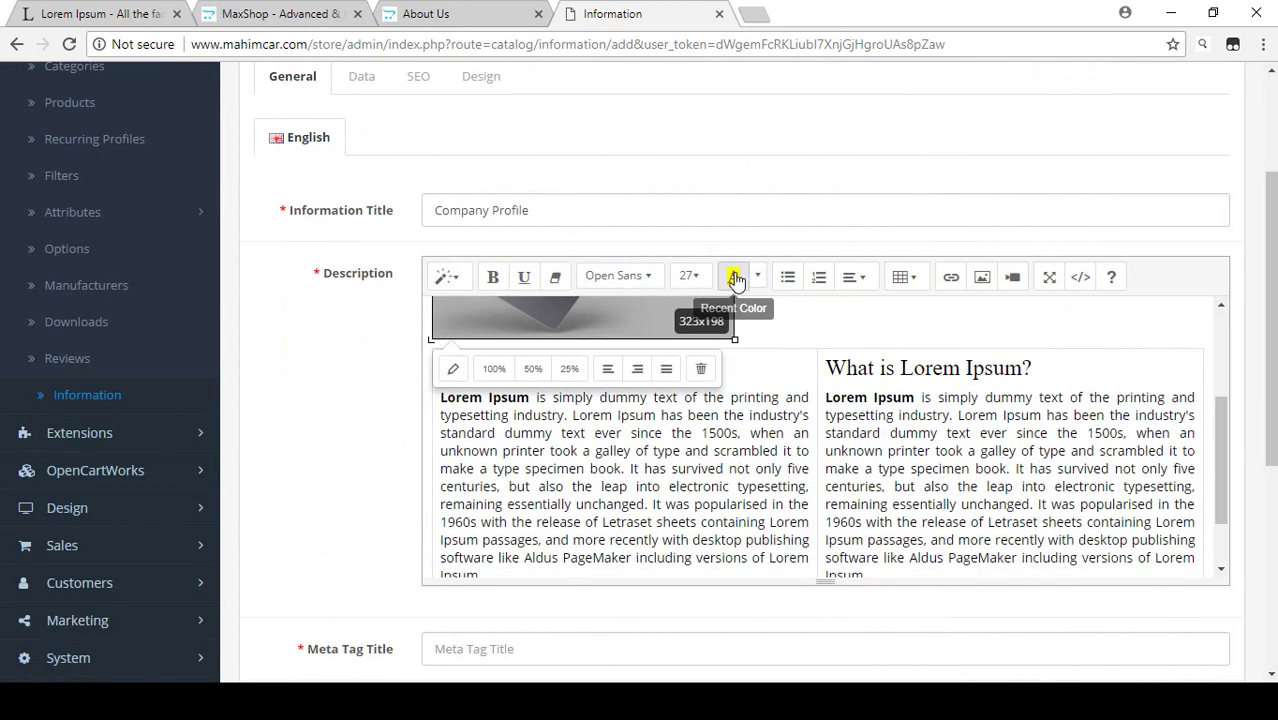
pyautogui.scroll(2, 773, 460)
pyautogui.click(773, 460)
pyautogui.scroll(1, 773, 460)
pyautogui.click(592, 486)
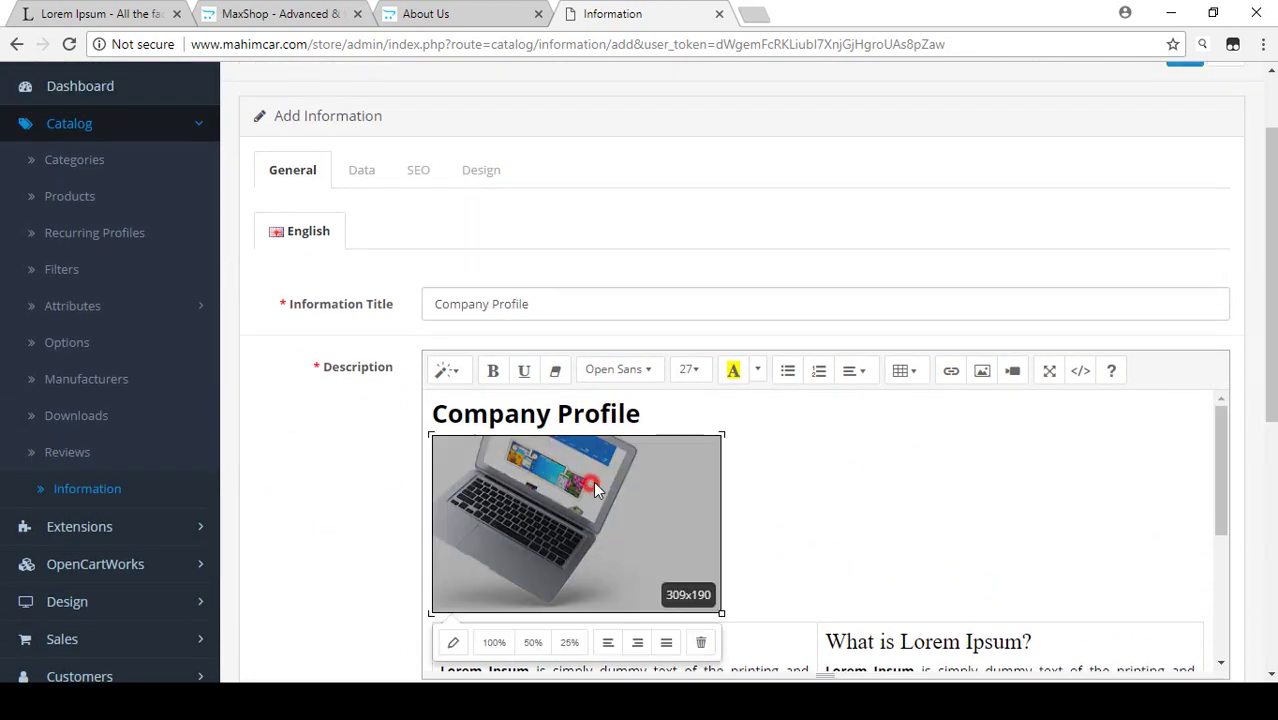
pyautogui.click(848, 502)
pyautogui.scroll(-3, 850, 502)
pyautogui.scroll(1, 850, 502)
# Copy the Company Profile title into the Meta Tag Title field
pyautogui.scroll(-5, 850, 502)
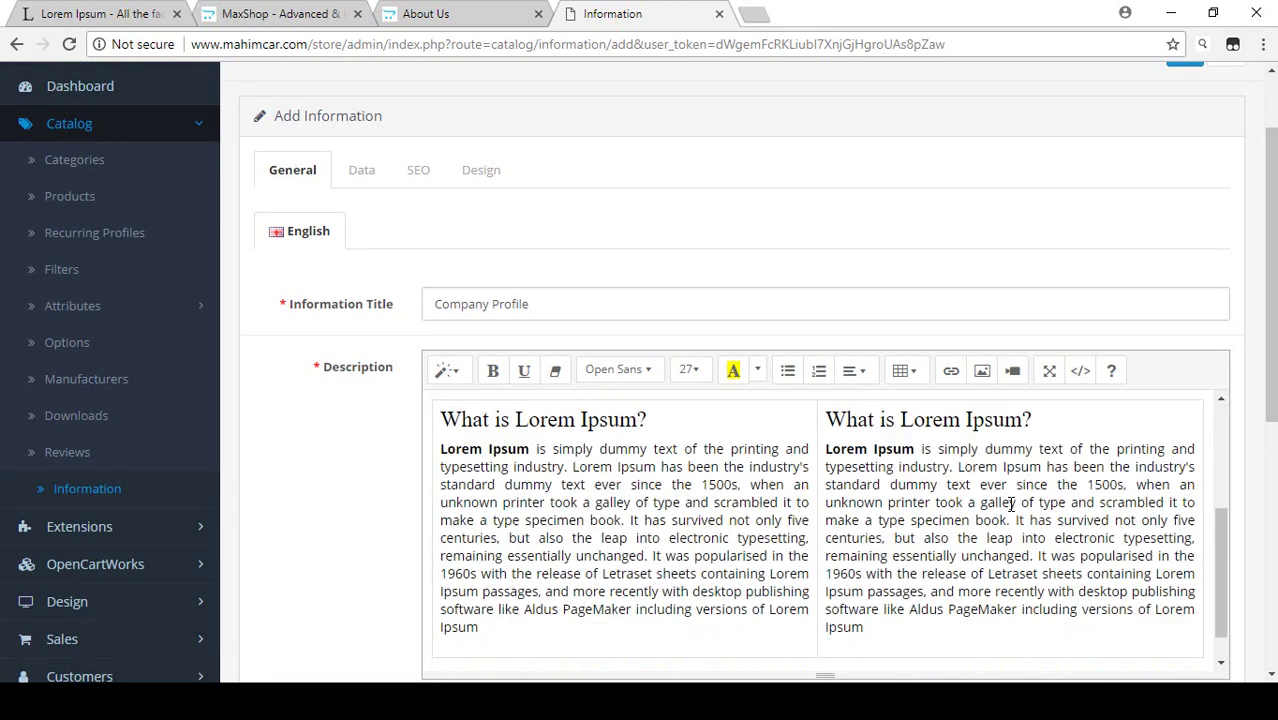
pyautogui.scroll(5, 1178, 500)
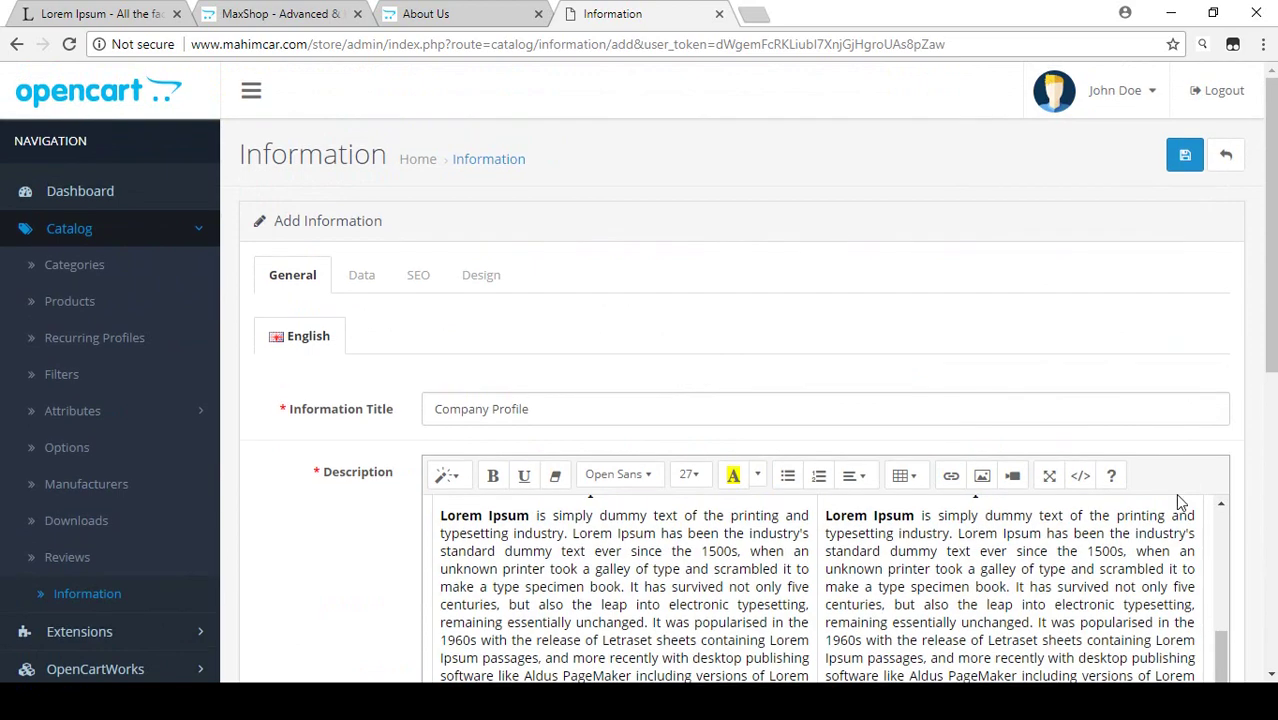
pyautogui.scroll(-7, 1176, 495)
pyautogui.scroll(-1, 1178, 493)
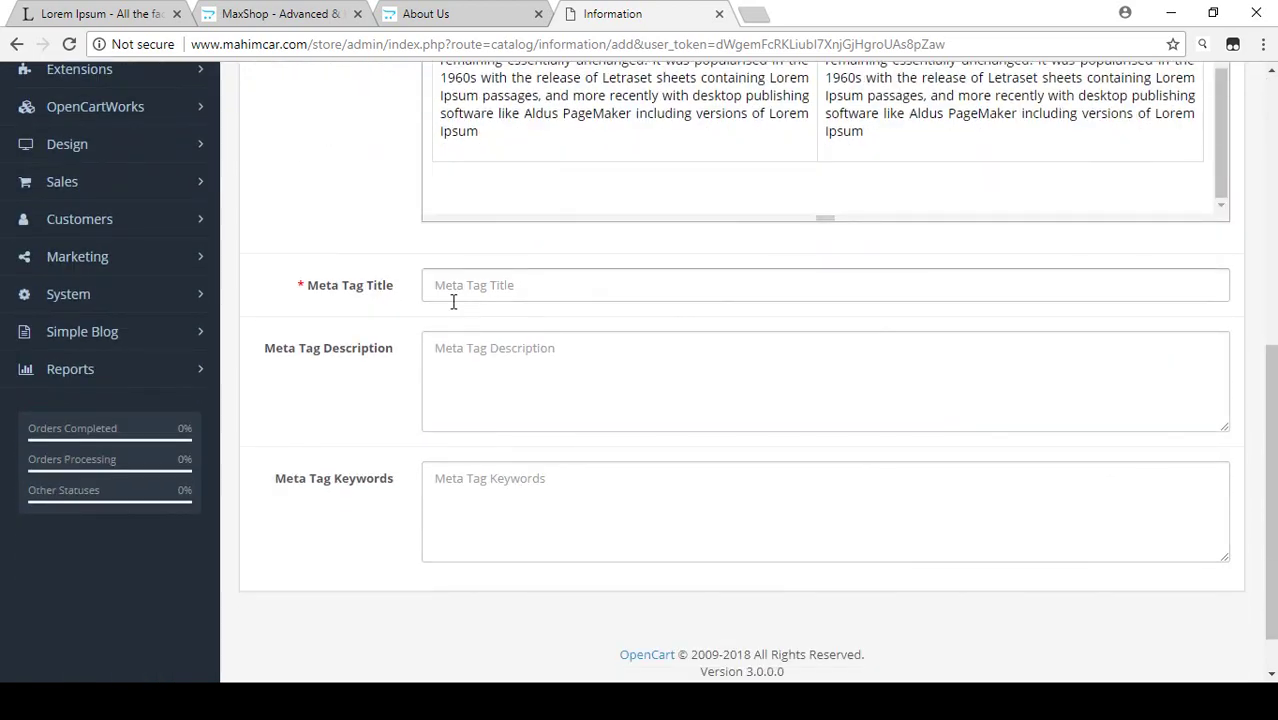
pyautogui.scroll(3, 451, 297)
pyautogui.tripleClick(547, 130)
pyautogui.hotkey('ctrl', 'c')
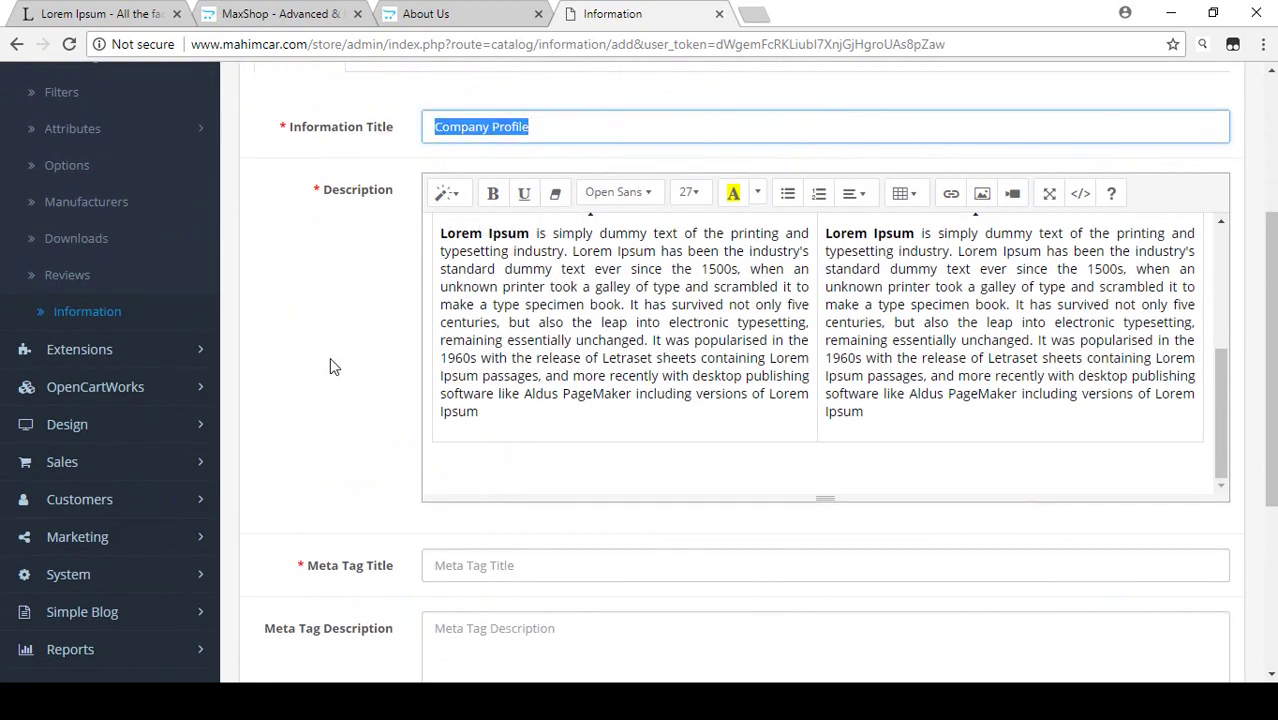
pyautogui.scroll(-2, 400, 380)
pyautogui.click(464, 381)
pyautogui.hotkey('ctrl', 'v')
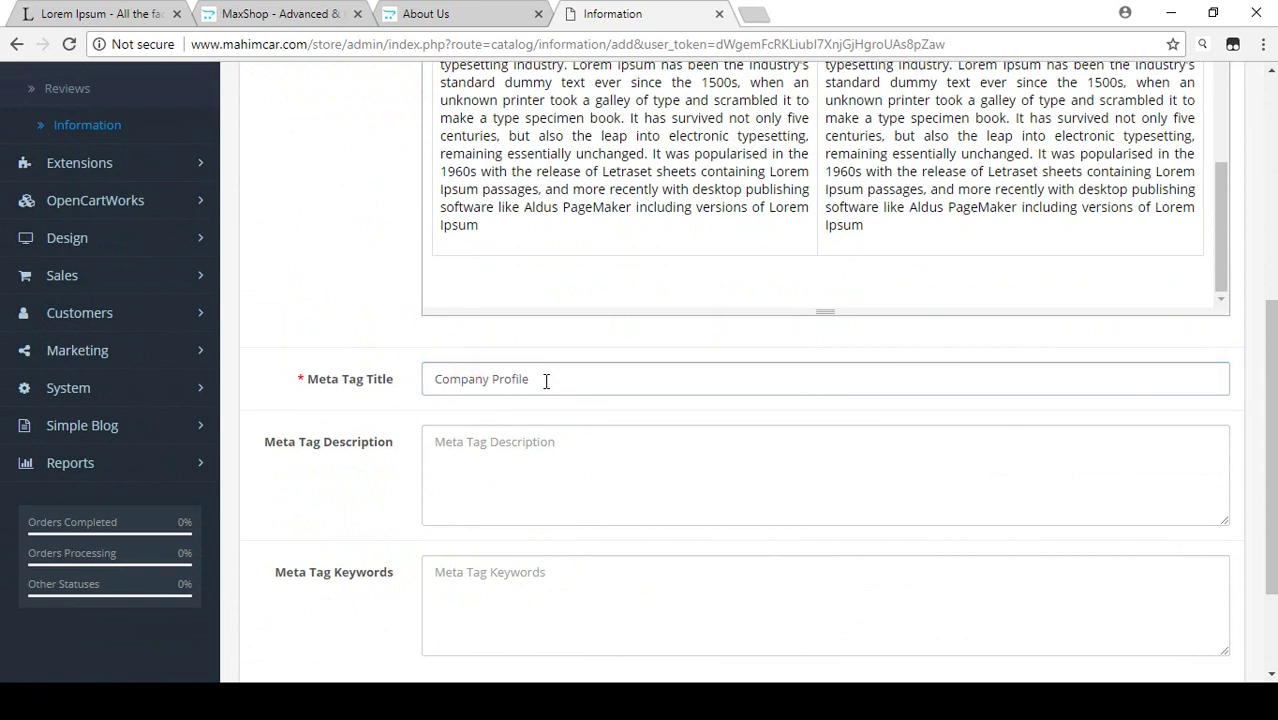
pyautogui.scroll(-2, 551, 377)
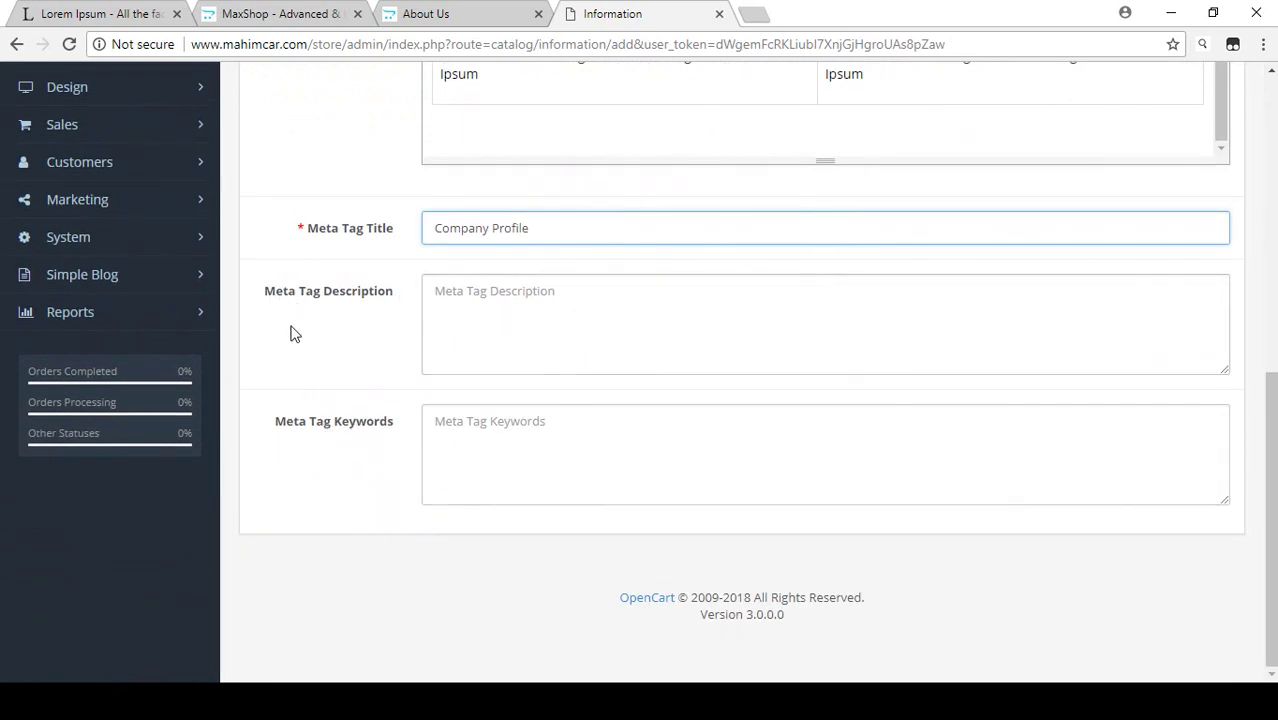
pyautogui.scroll(10, 465, 388)
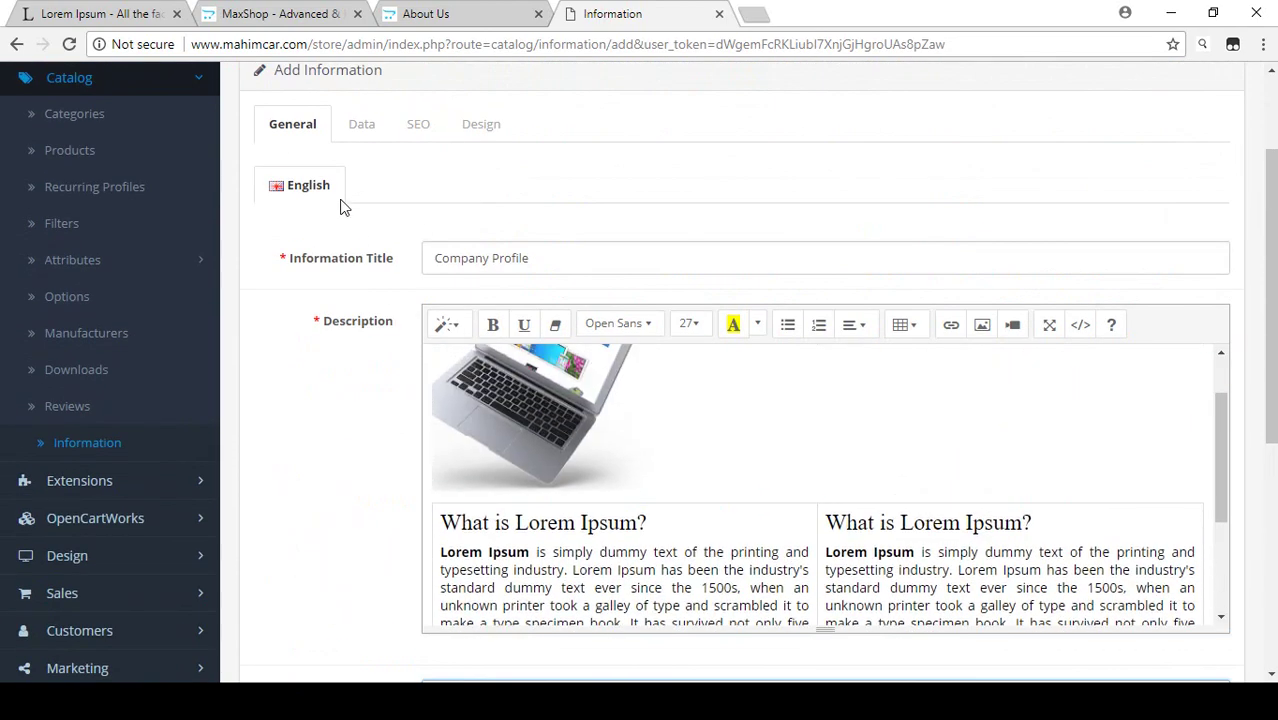
# Set the Company Profile page's Sort Order to 7 on the Data tab
pyautogui.click(361, 128)
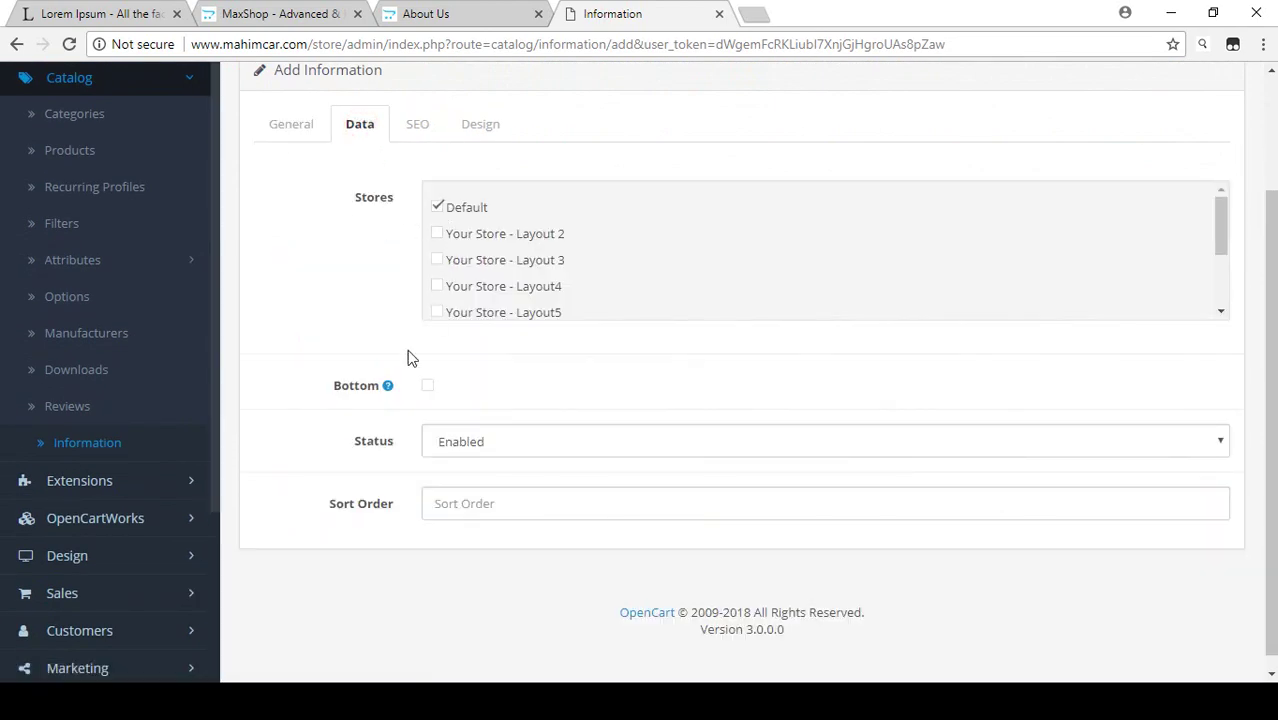
pyautogui.click(456, 509)
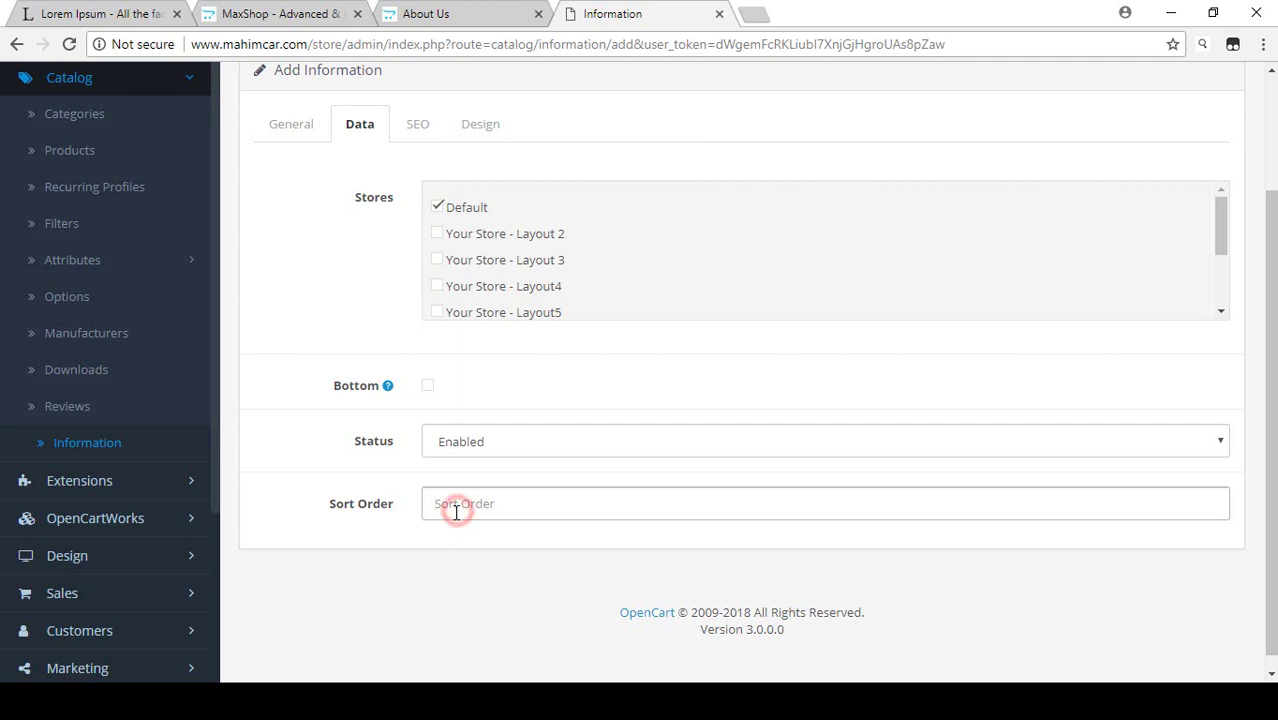
pyautogui.write('7')
pyautogui.click(408, 542)
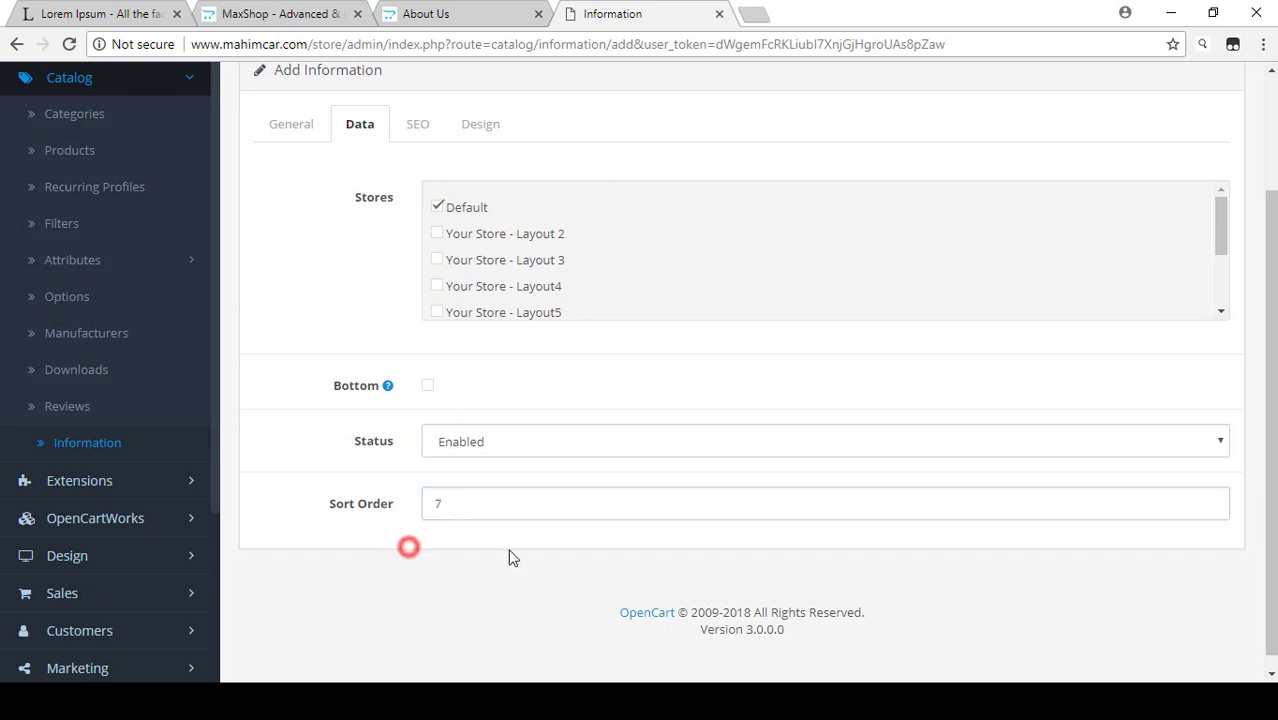
# Look over the SEO and Design settings, then go back to the General details
pyautogui.scroll(3, 519, 549)
pyautogui.click(418, 276)
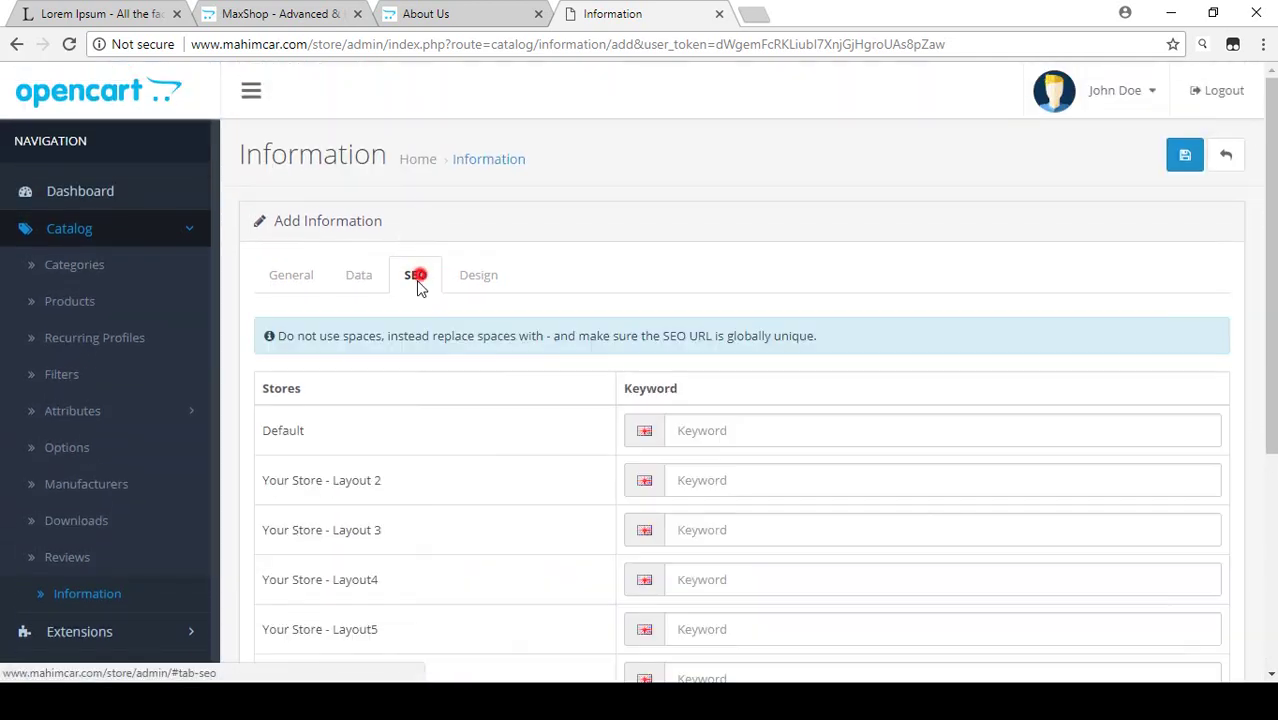
pyautogui.click(470, 277)
pyautogui.click(364, 276)
pyautogui.click(297, 279)
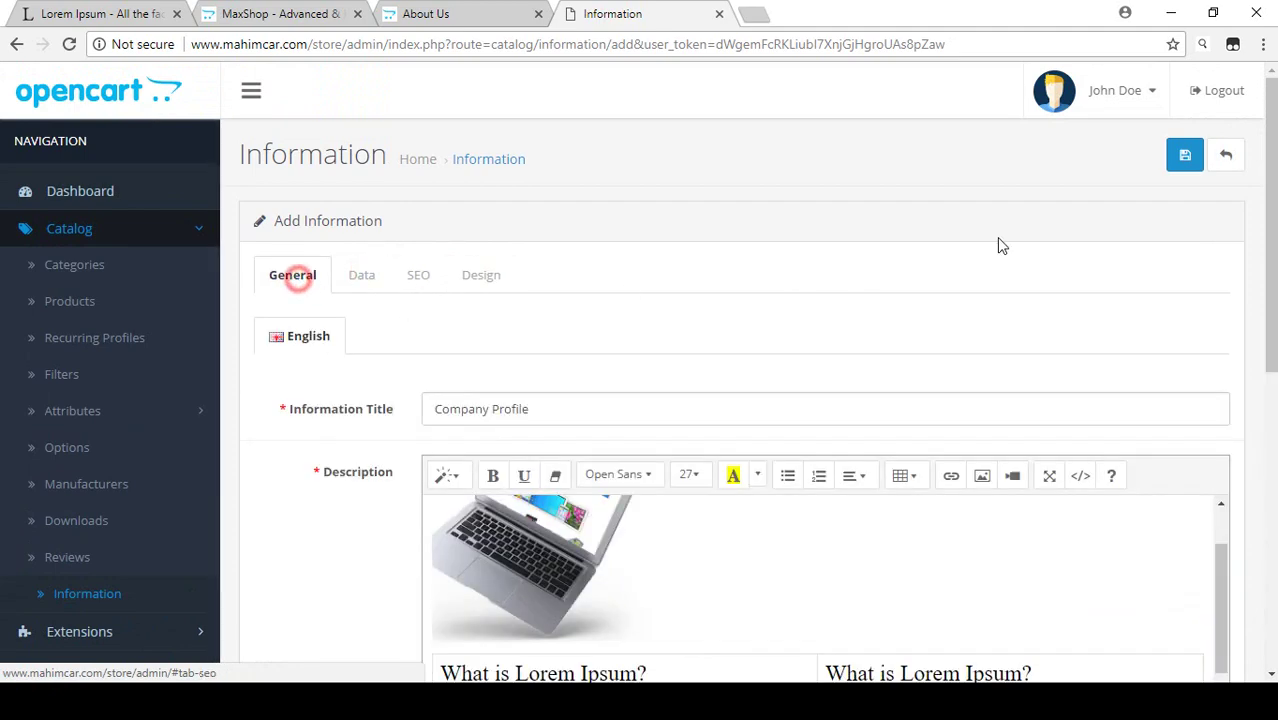
# Save the Company Profile page, then reload the MaxShop About Us page and check its footer links
pyautogui.click(1181, 157)
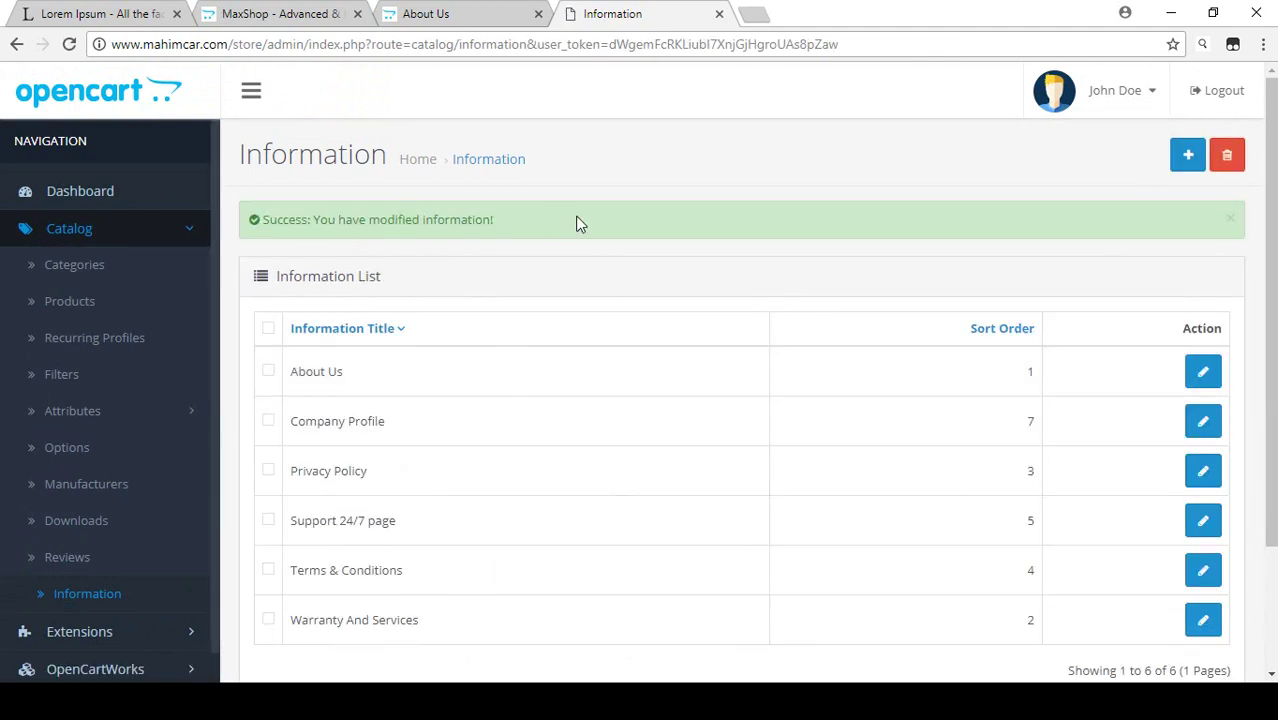
pyautogui.click(405, 10)
pyautogui.click(69, 44)
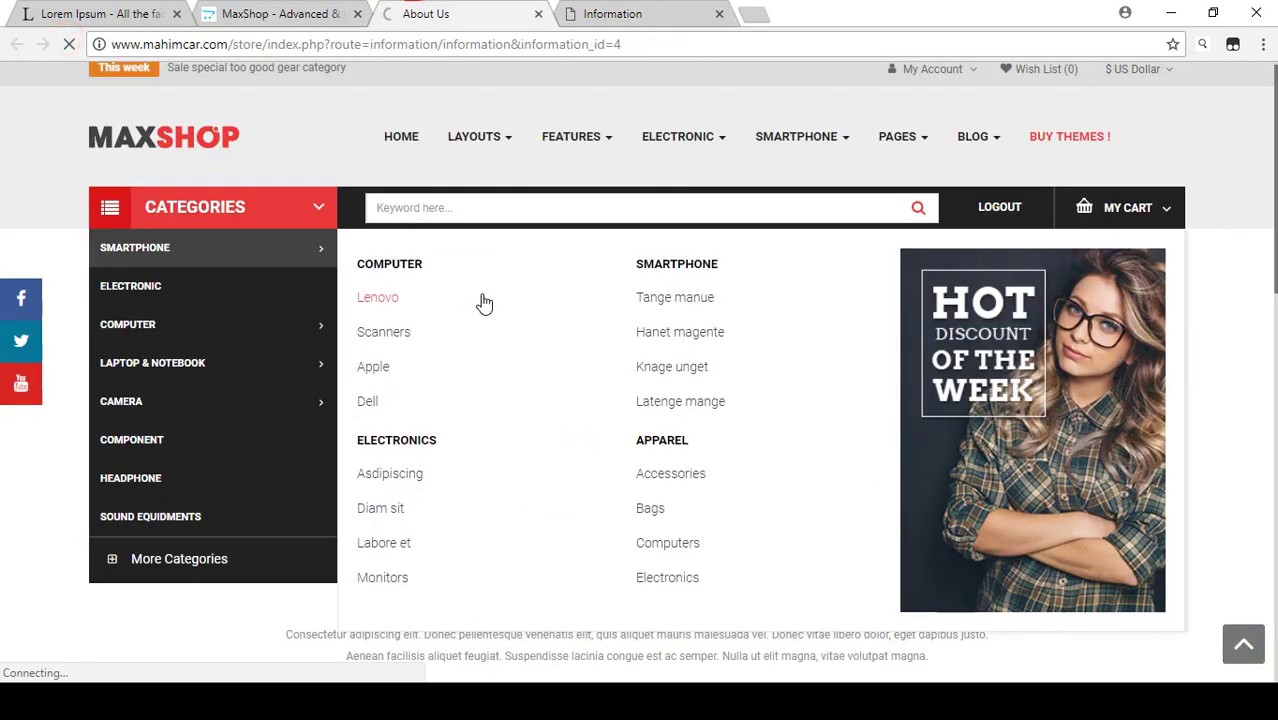
pyautogui.scroll(-12, 479, 302)
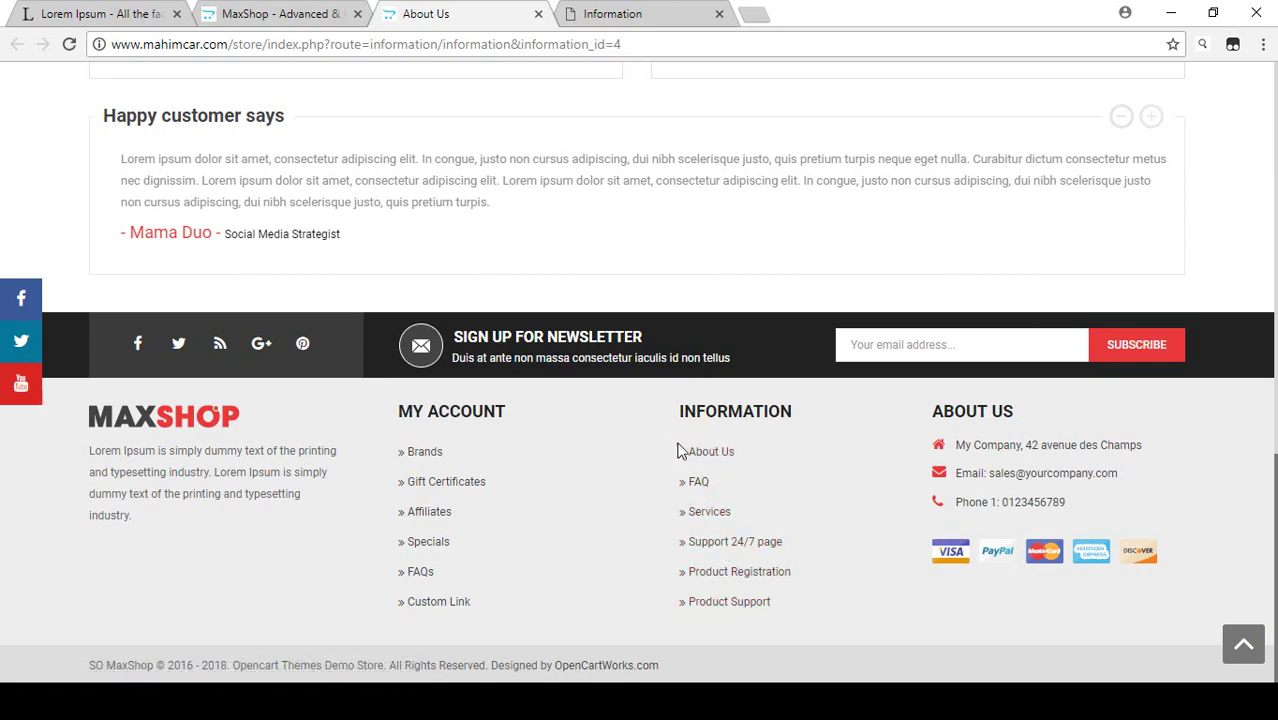
pyautogui.scroll(1, 505, 180)
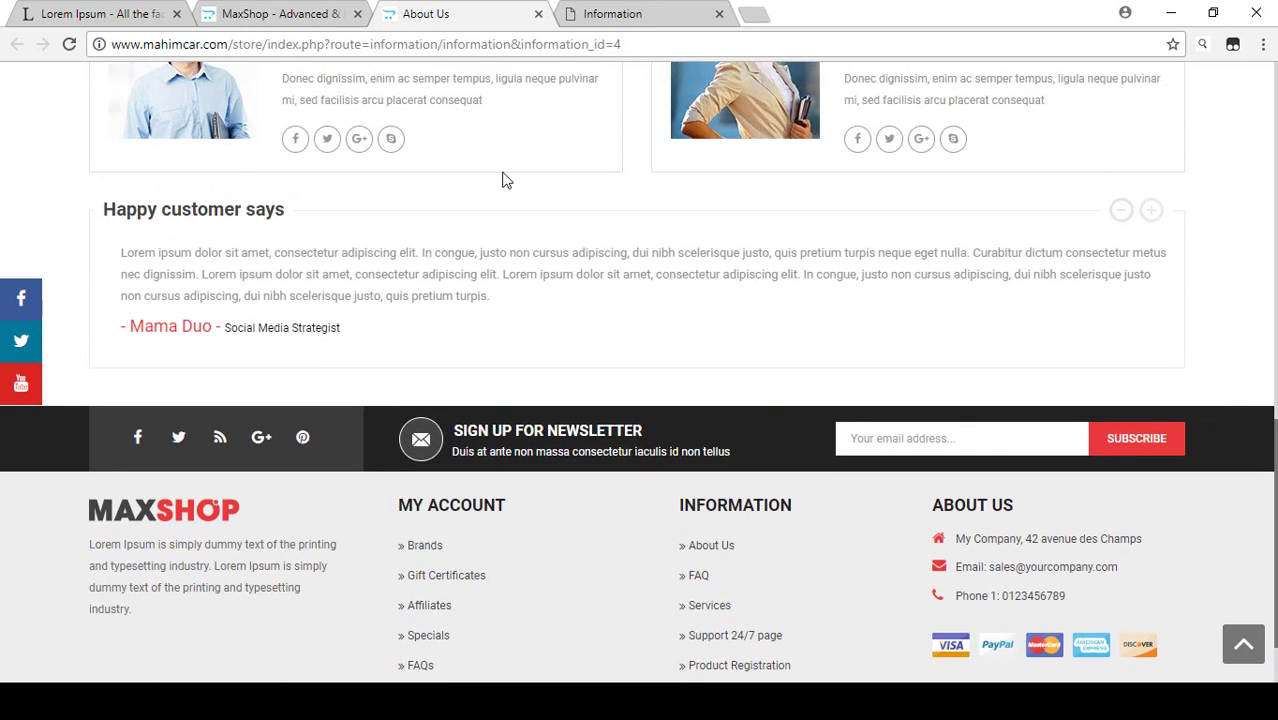
pyautogui.moveTo(646, 46); pyautogui.dragTo(272, 57)
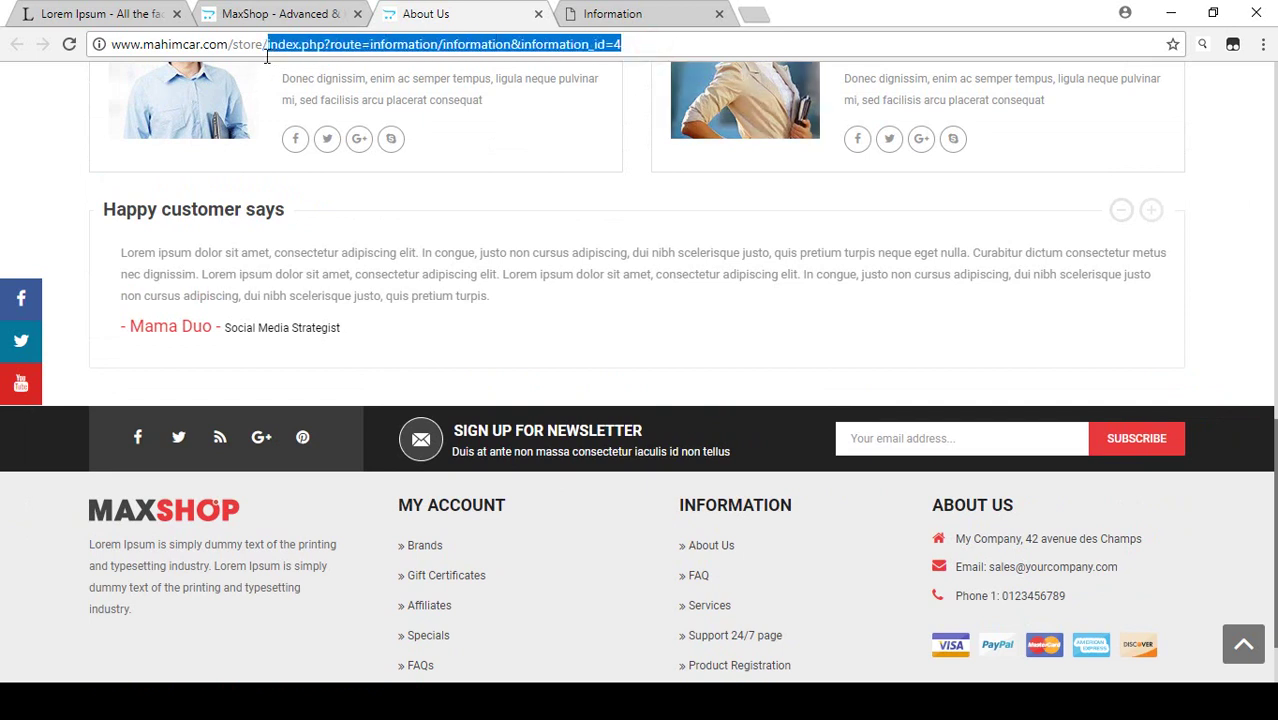
# Load index.php?route=information/sitemap and find Company Profile among the Information links
pyautogui.write('index.php?route=information/sitemap')
pyautogui.doubleClick(272, 48)
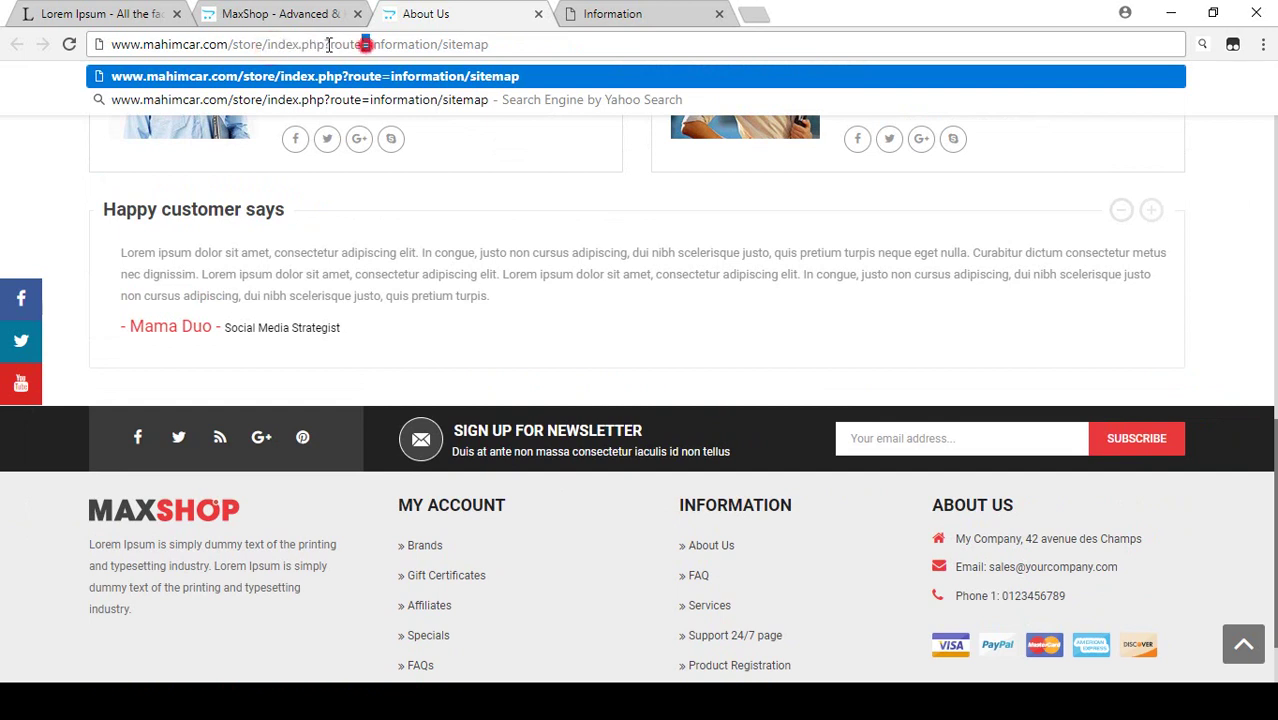
pyautogui.doubleClick(366, 45)
pyautogui.click(490, 44)
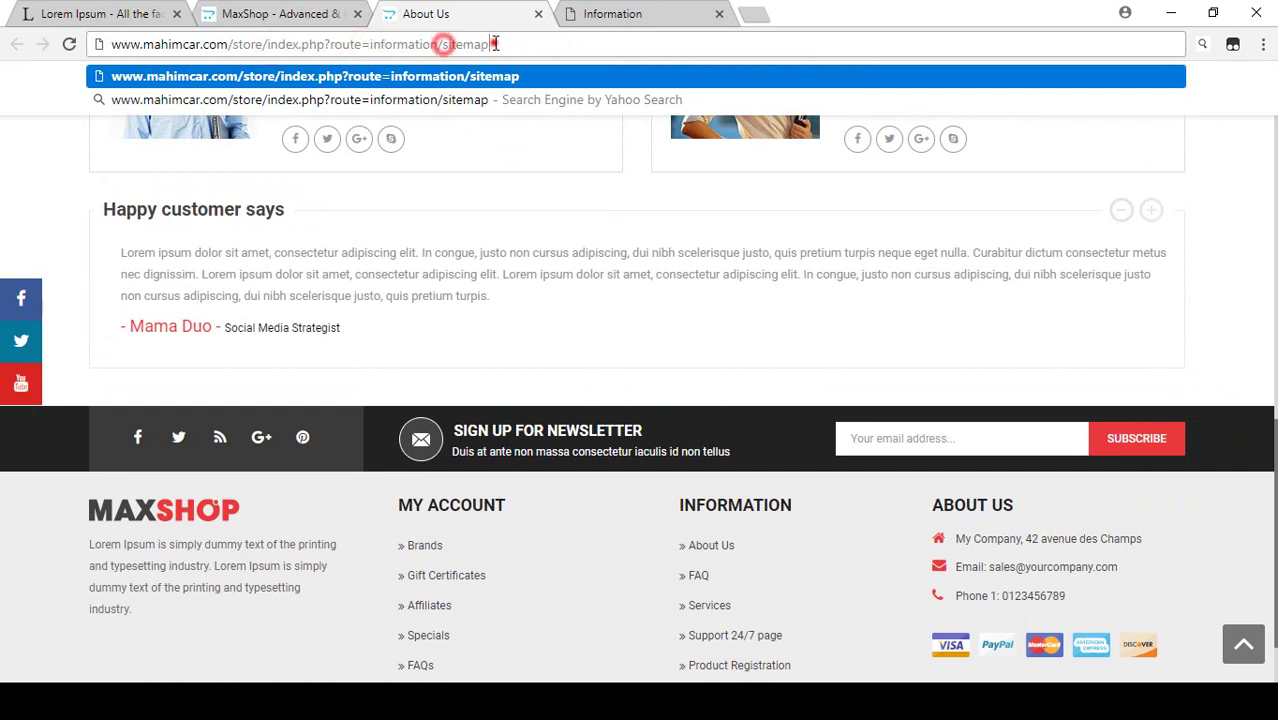
pyautogui.press('Return')
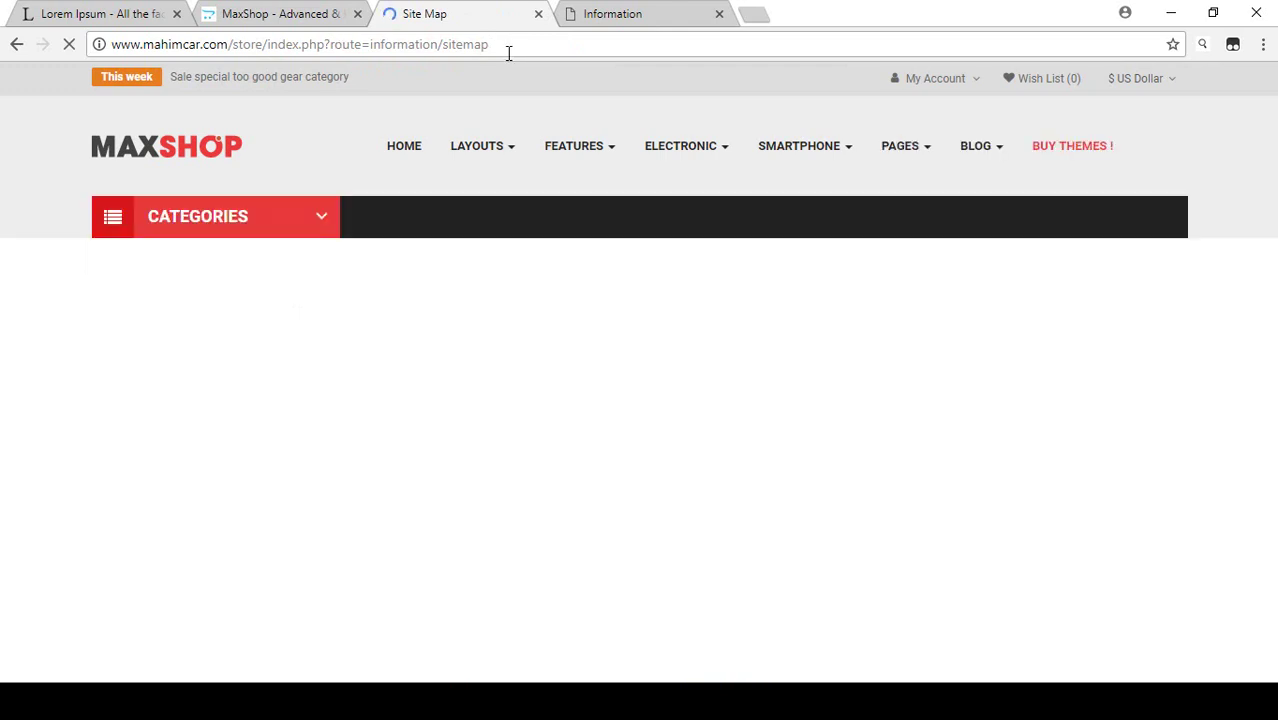
pyautogui.scroll(-5, 348, 177)
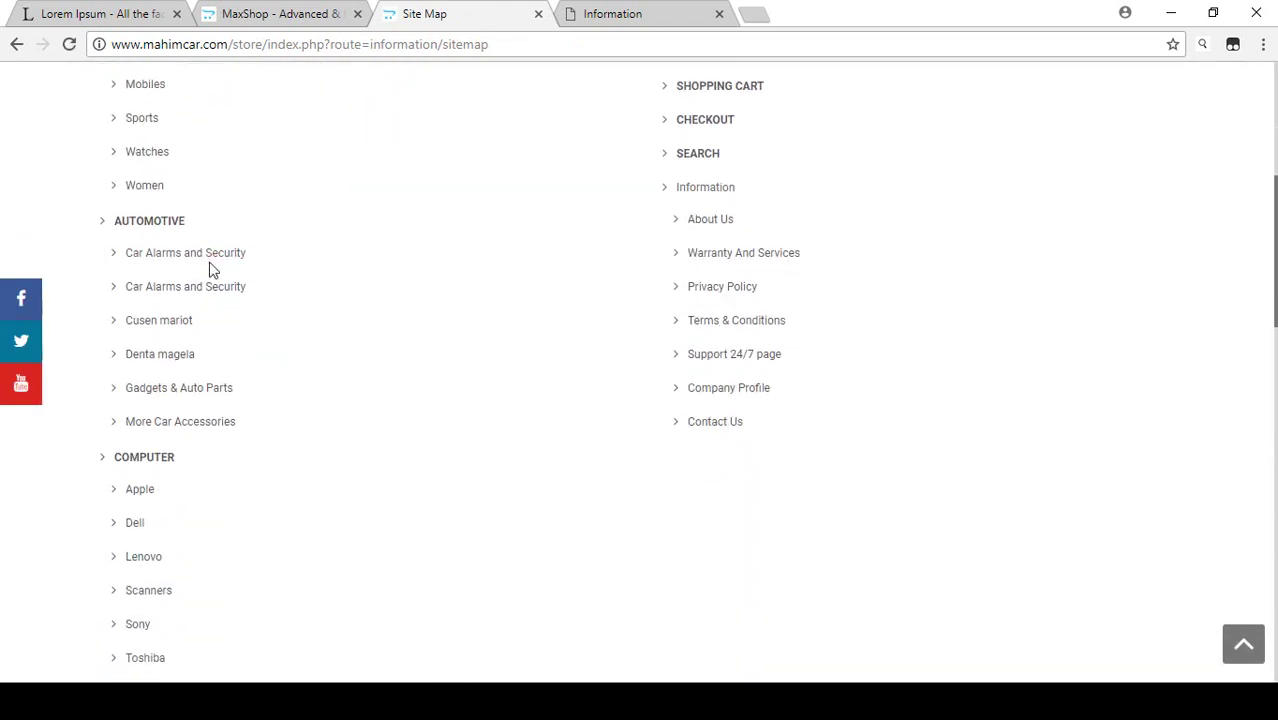
pyautogui.scroll(-1, 245, 274)
pyautogui.scroll(1, 596, 202)
# Open the site map's Company Profile link in a new tab and view it
pyautogui.rightClick(727, 393)
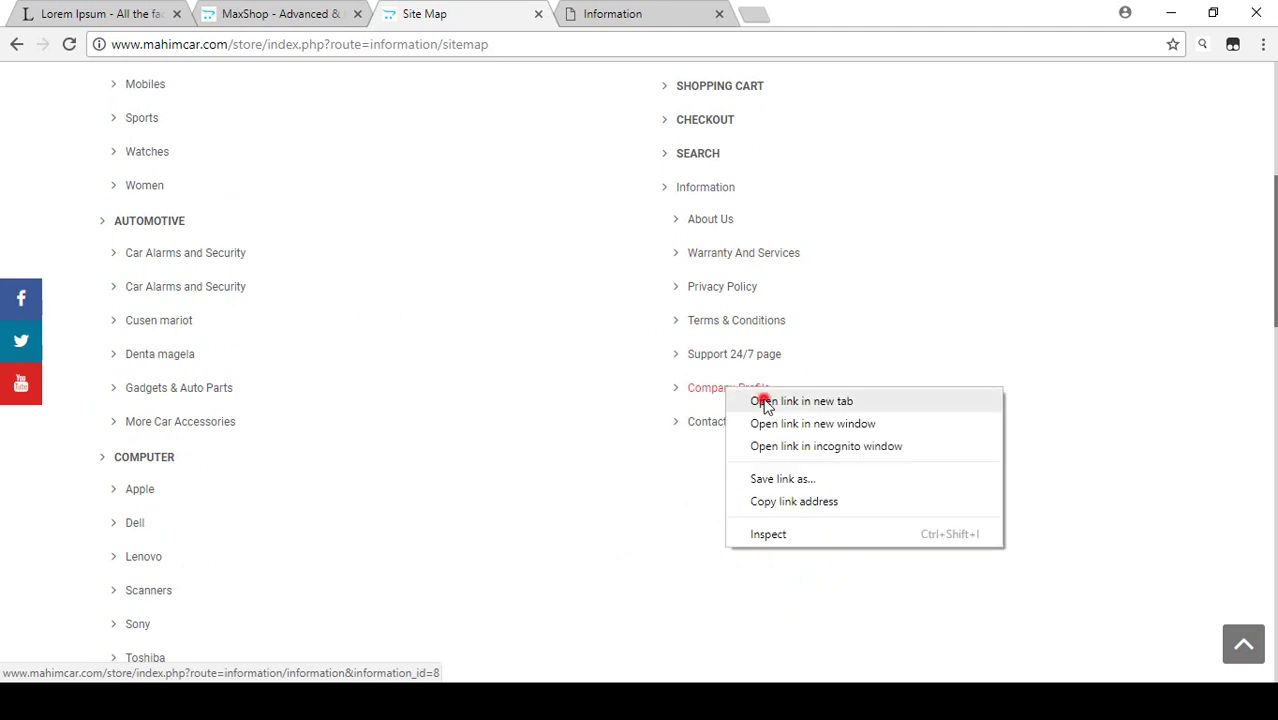
pyautogui.click(750, 400)
pyautogui.click(622, 14)
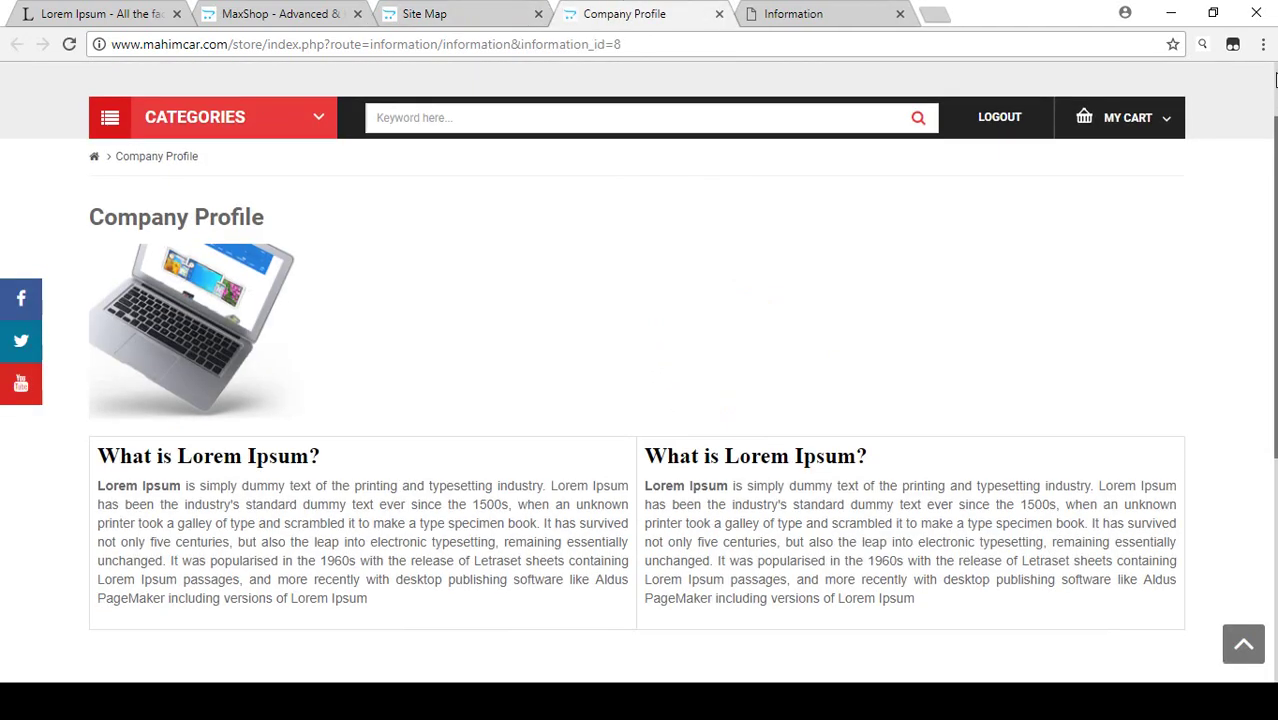
pyautogui.scroll(-2, 1177, 92)
pyautogui.scroll(2, 403, 267)
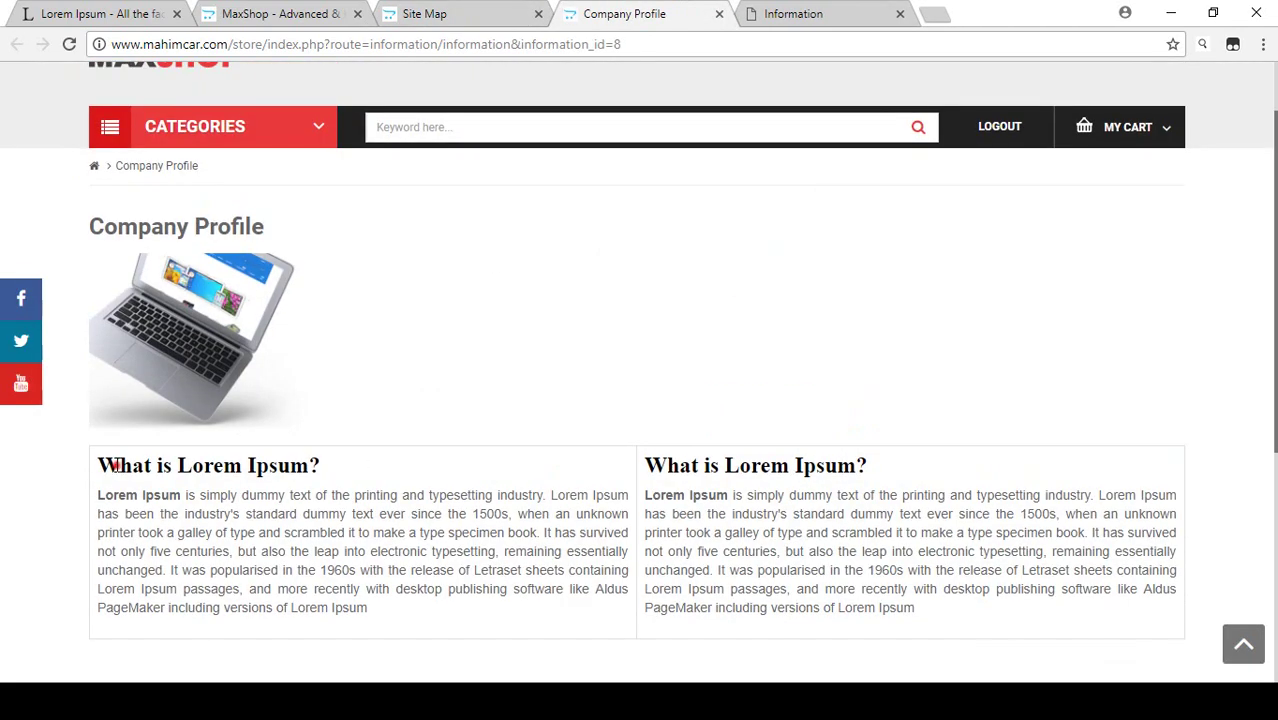
# Look over the Company Profile page's left and right column text, then return to the admin Information list
pyautogui.moveTo(113, 466); pyautogui.dragTo(410, 532)
pyautogui.click(460, 555)
pyautogui.scroll(-1, 465, 550)
pyautogui.moveTo(648, 371); pyautogui.dragTo(926, 495)
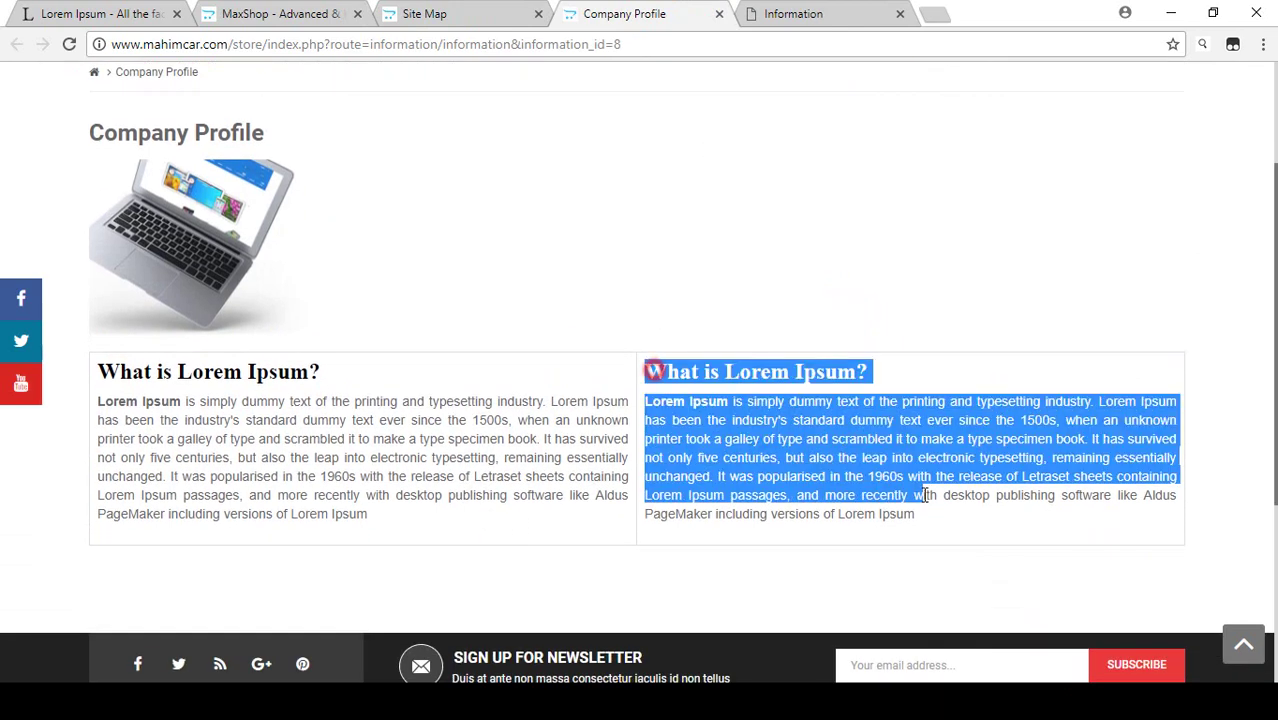
pyautogui.click(952, 512)
pyautogui.scroll(1, 934, 497)
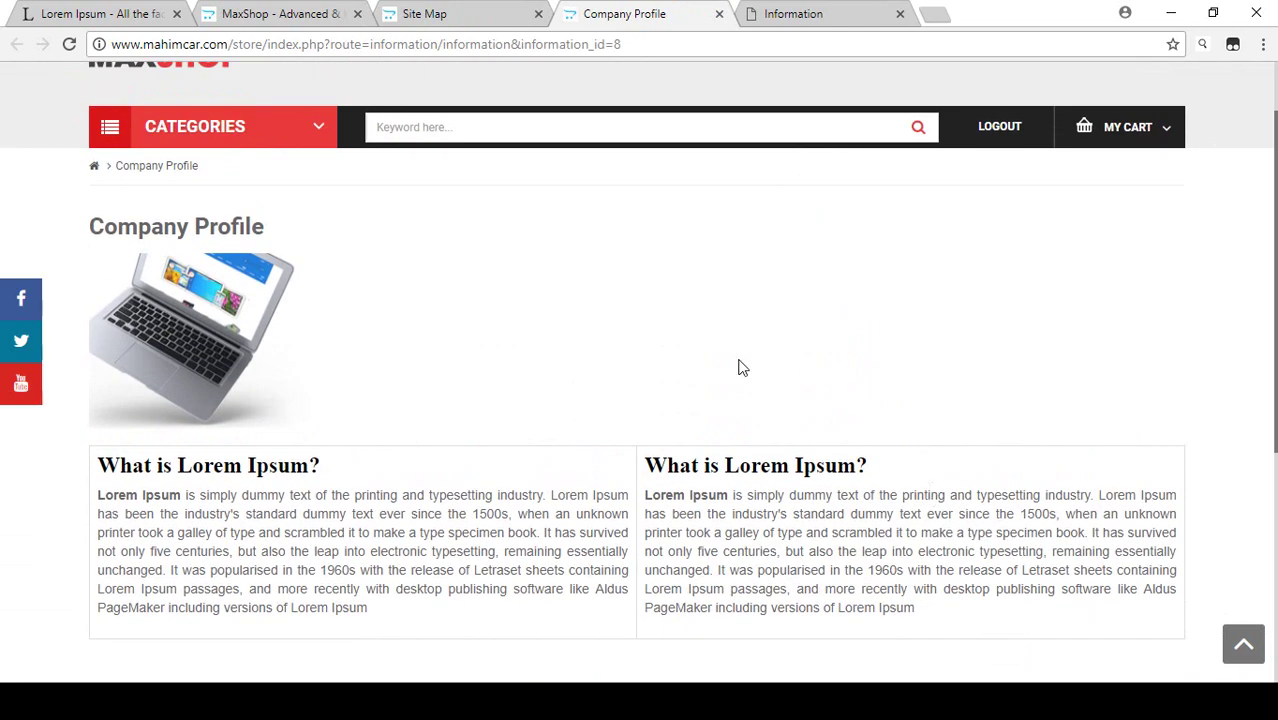
pyautogui.scroll(1, 600, 362)
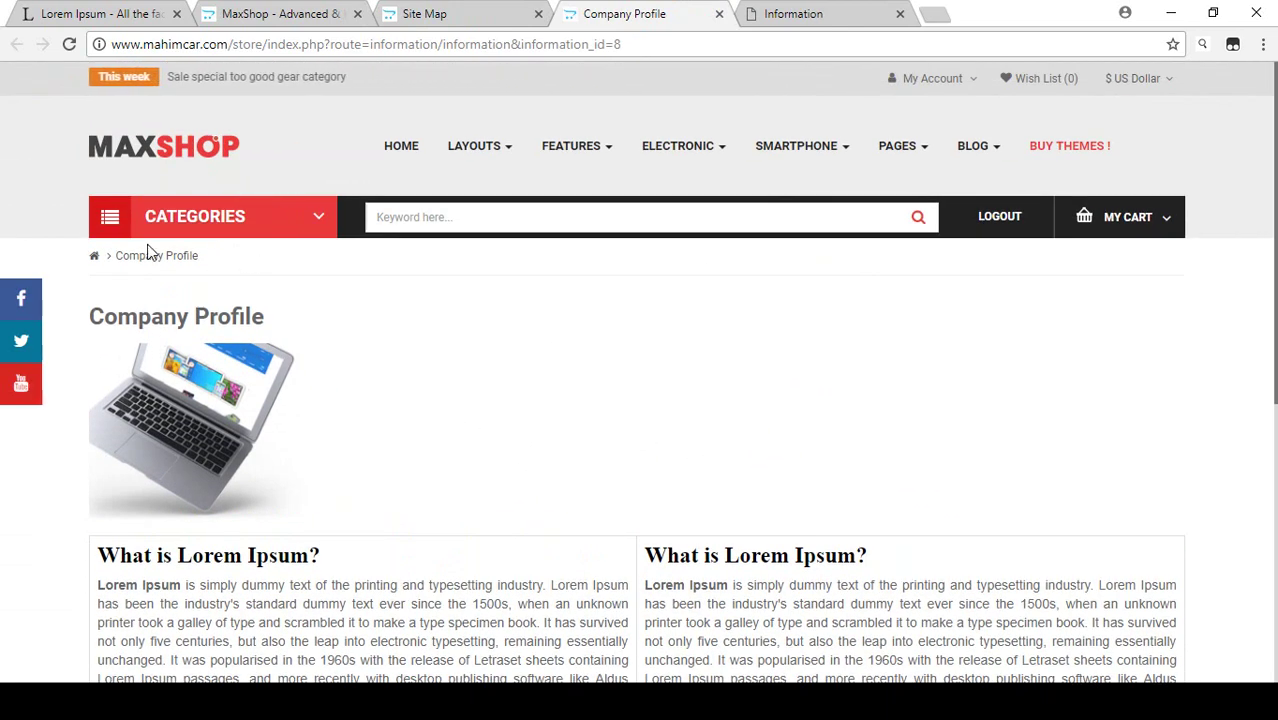
pyautogui.click(790, 14)
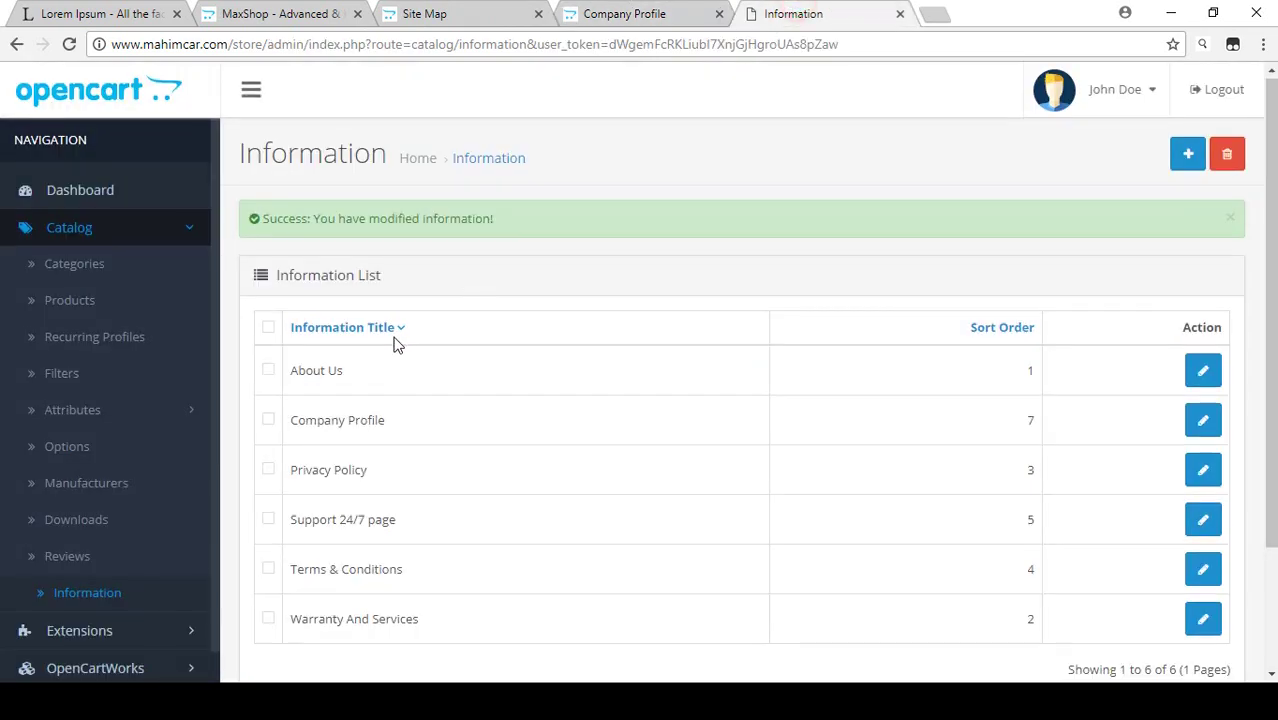
pyautogui.scroll(-1, 380, 370)
pyautogui.moveTo(320, 476); pyautogui.dragTo(438, 496)
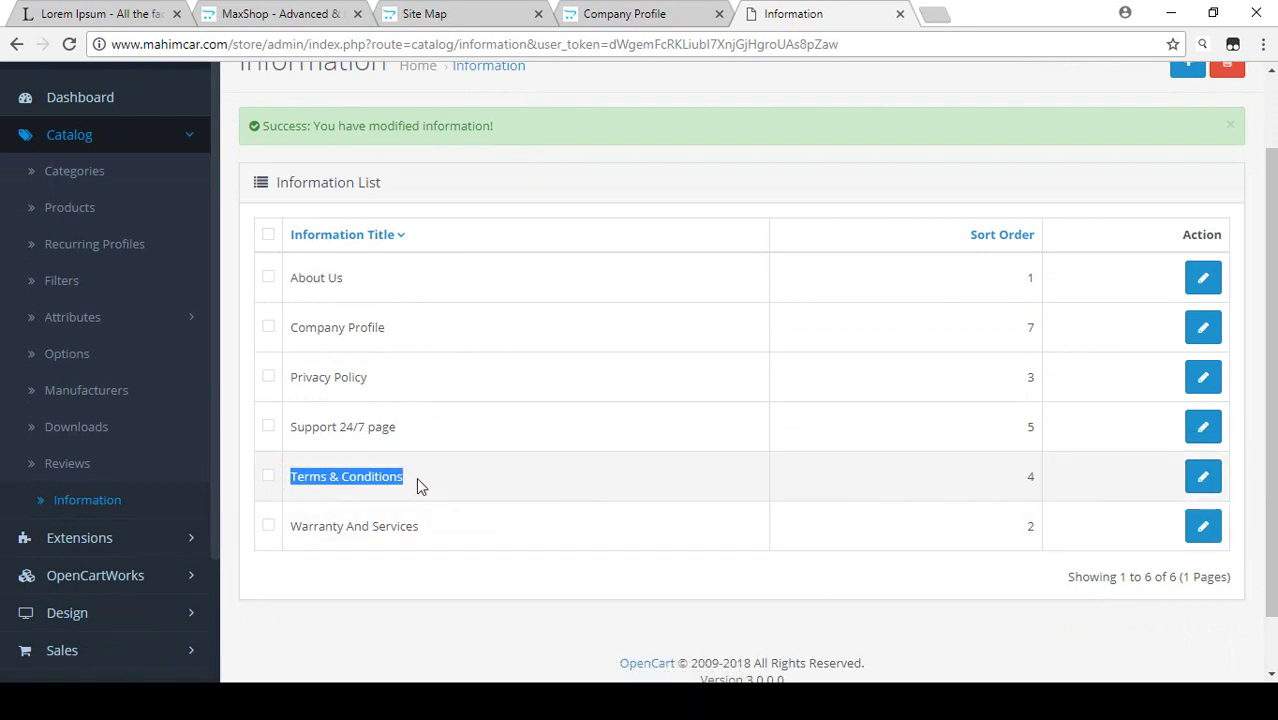
pyautogui.moveTo(416, 477)
pyautogui.mouseDown()
pyautogui.moveTo(285, 478)
pyautogui.moveTo(428, 476)
pyautogui.mouseUp()
pyautogui.click(430, 476)
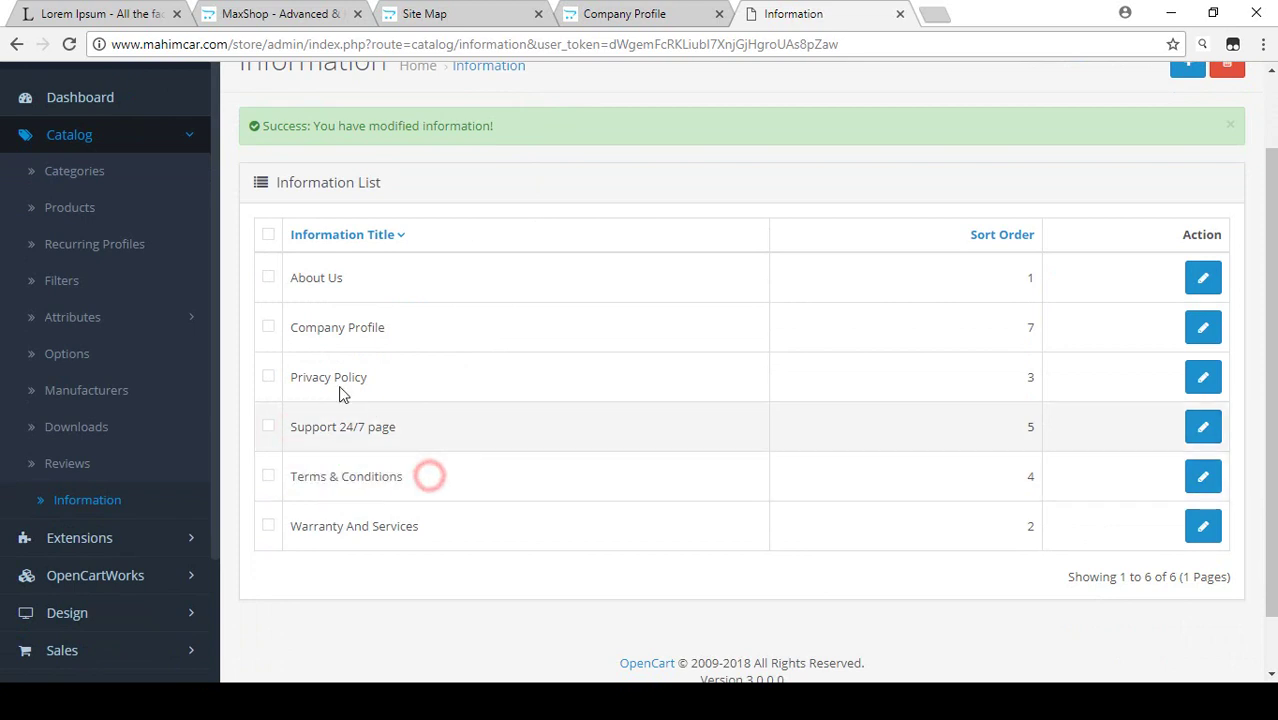
pyautogui.moveTo(291, 376); pyautogui.dragTo(382, 376)
pyautogui.click(382, 376)
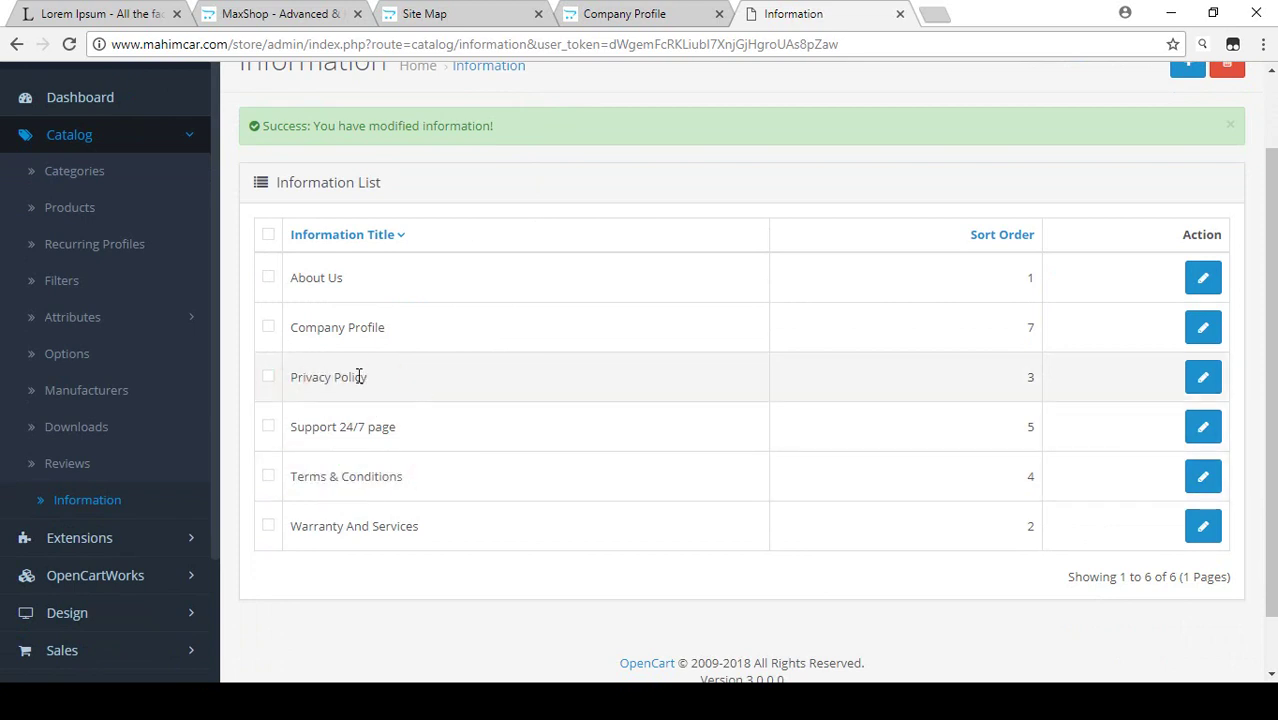
pyautogui.hotkey('ctrl', 'shift', 'Tab')
pyautogui.scroll(-1, 1070, 325)
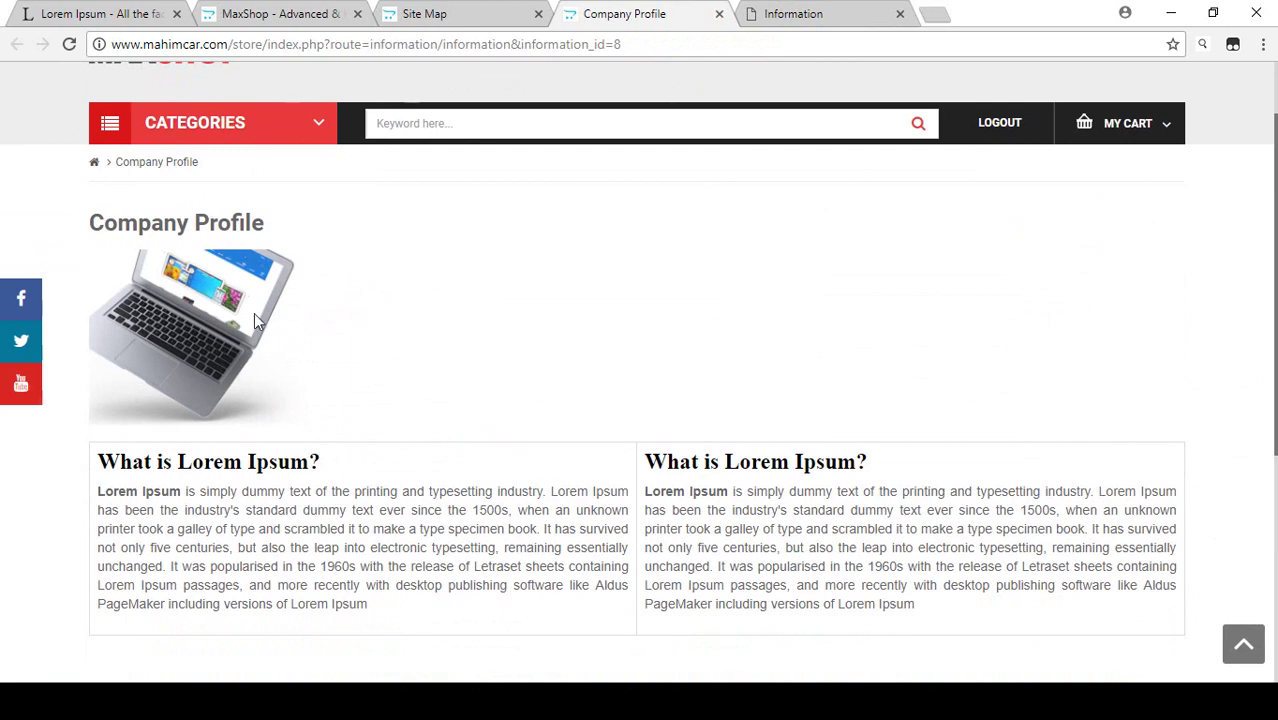
pyautogui.click(316, 17)
pyautogui.click(451, 13)
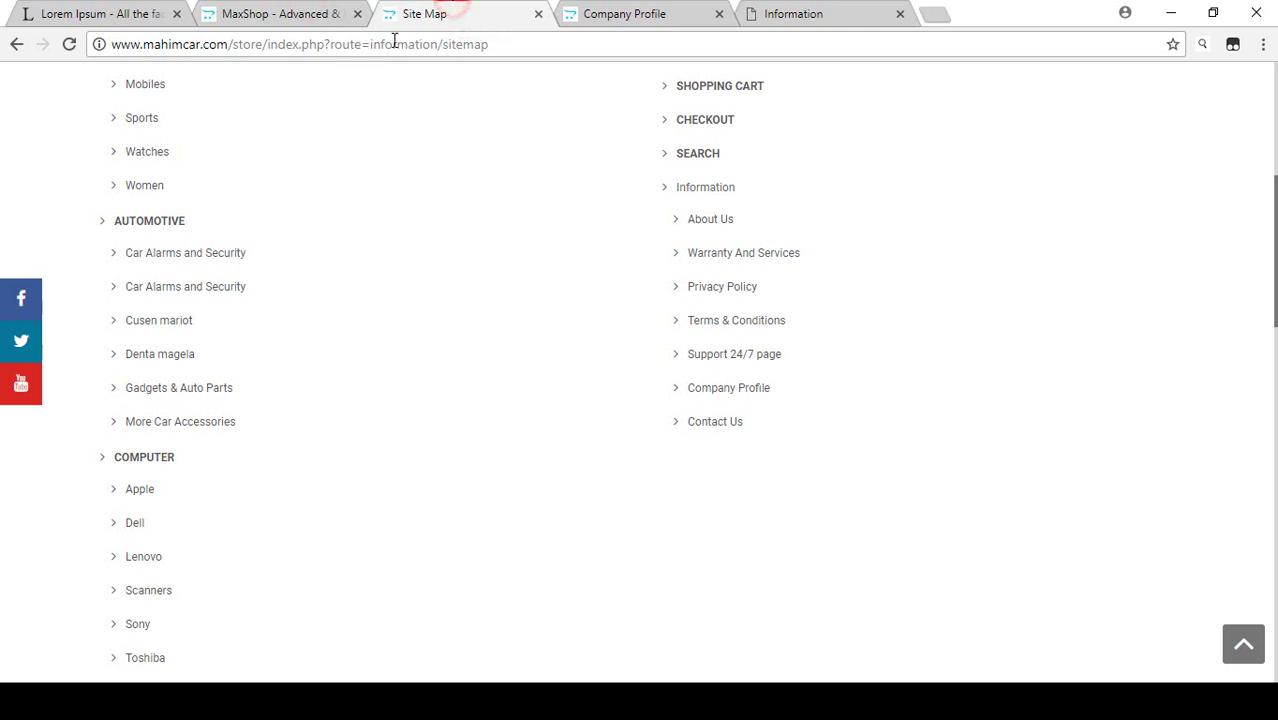
pyautogui.click(650, 13)
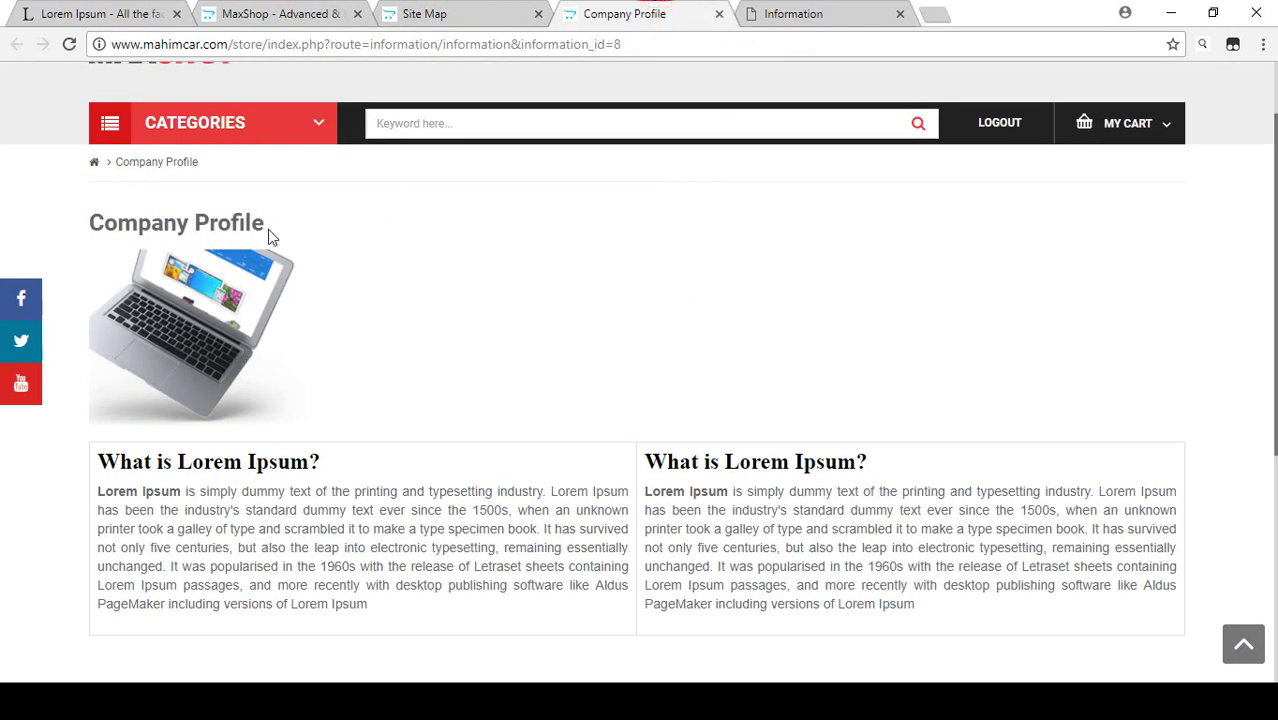
pyautogui.click(785, 14)
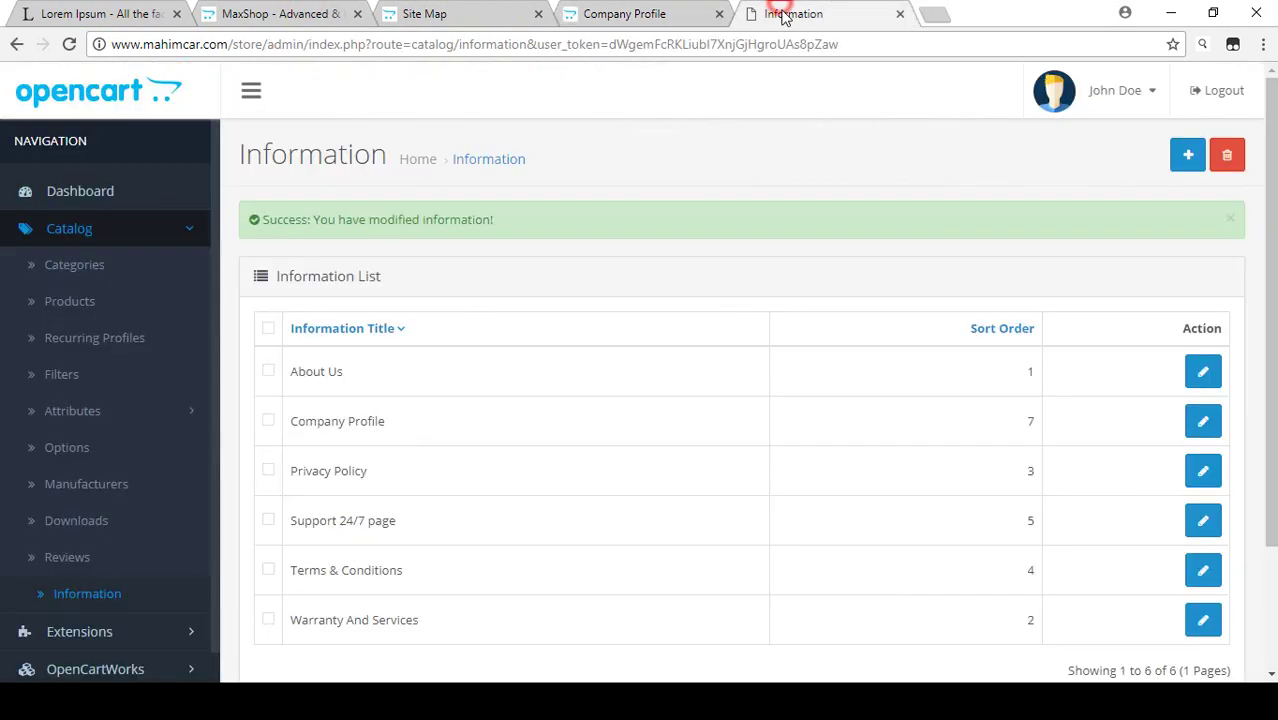
pyautogui.scroll(-5, 190, 330)
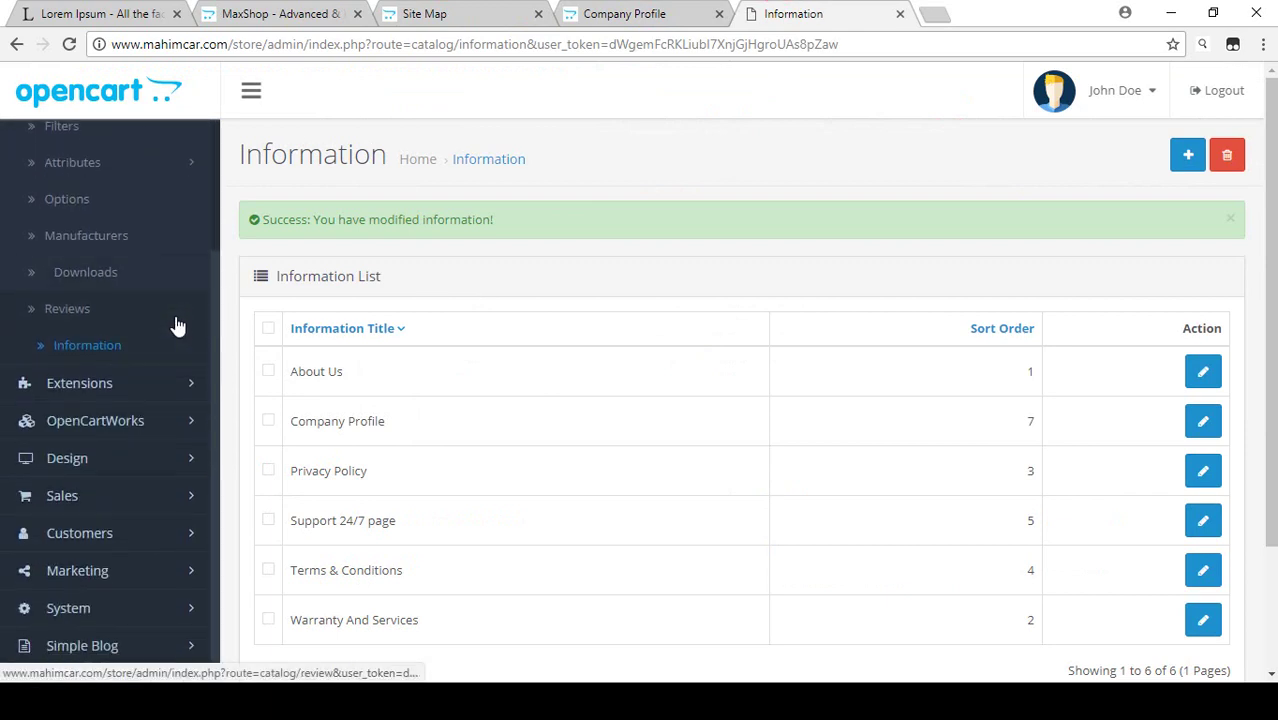
# Open the Design > Layouts list
pyautogui.click(100, 460)
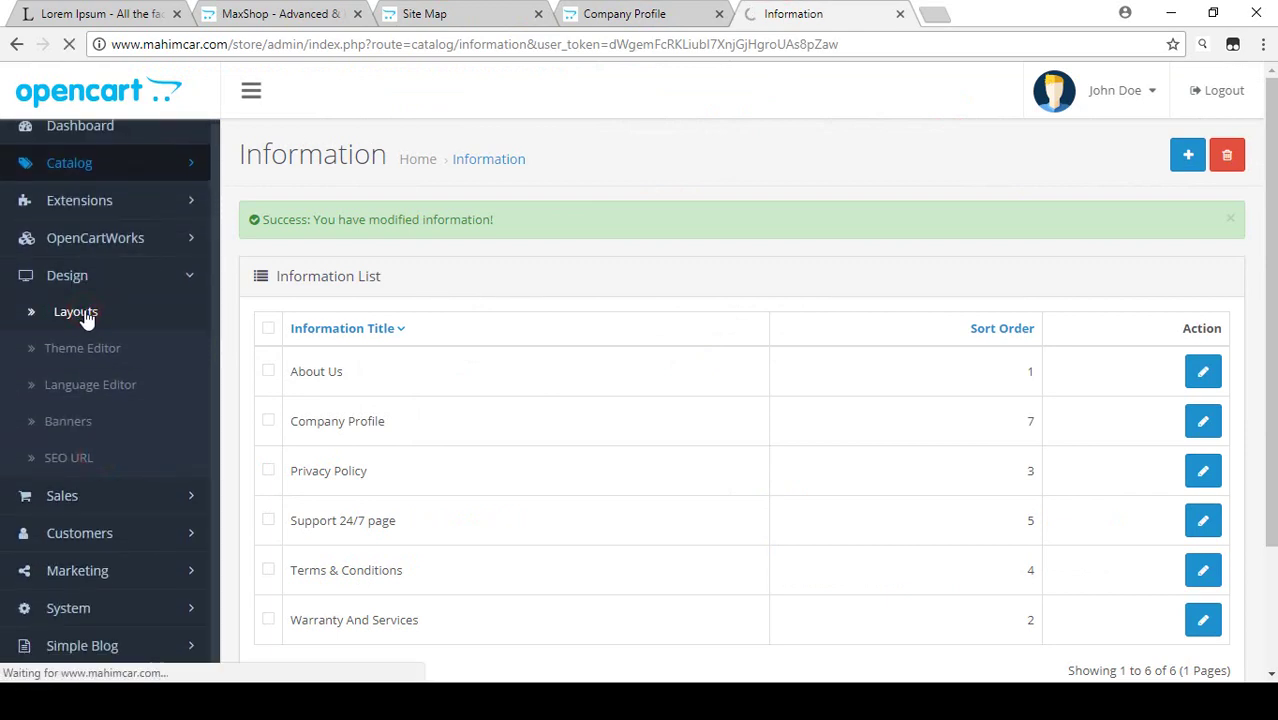
pyautogui.scroll(-3, 710, 300)
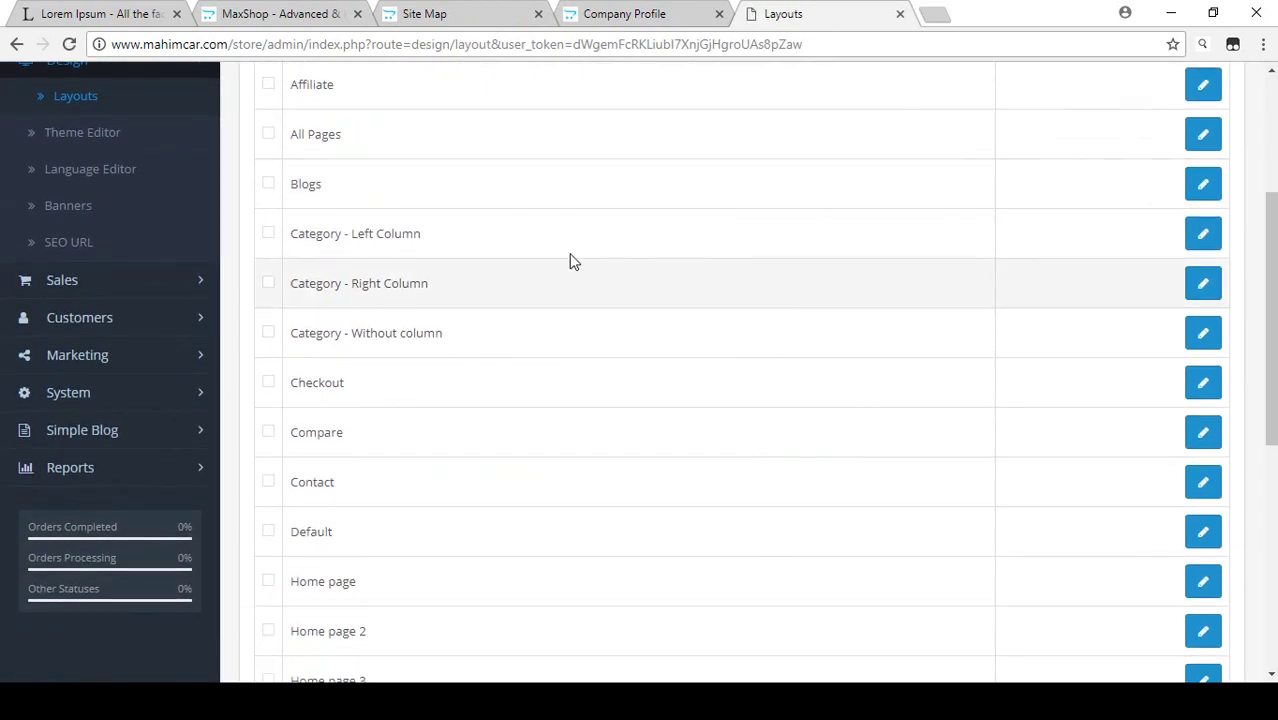
pyautogui.moveTo(294, 240); pyautogui.dragTo(432, 246)
pyautogui.click(433, 242)
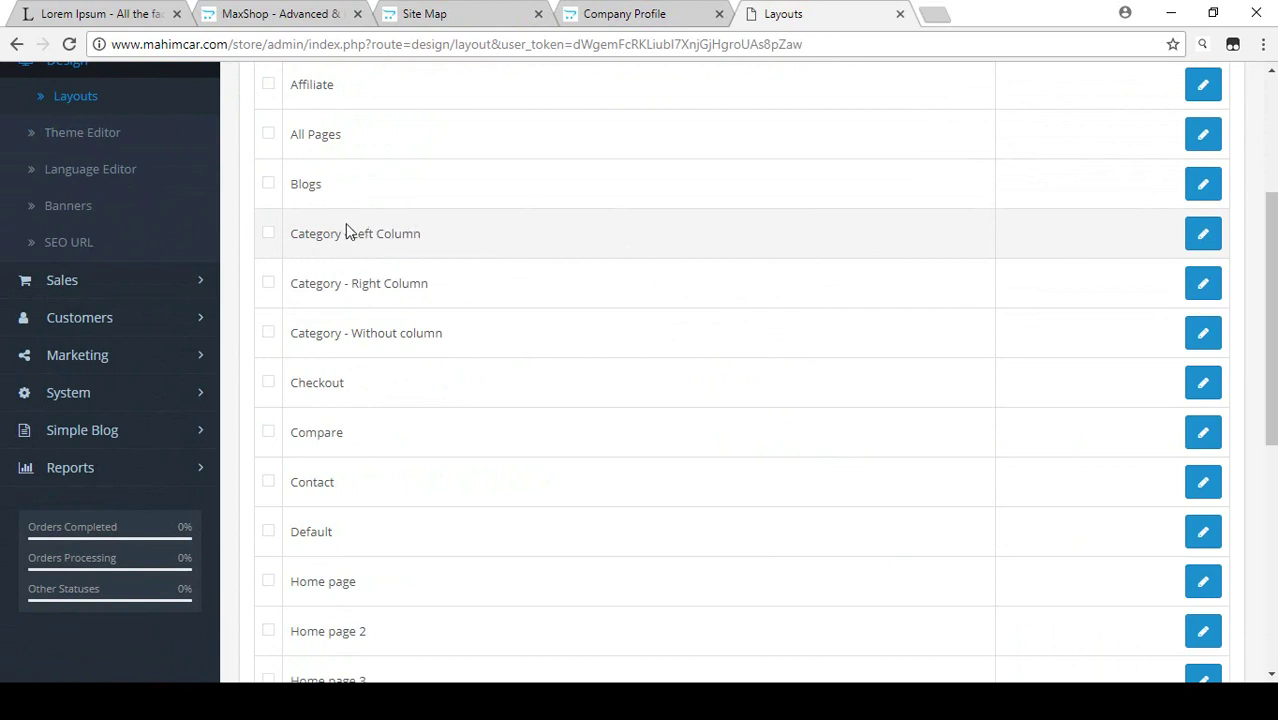
# Go to page 2 of the layouts and edit the Information layout
pyautogui.scroll(-5, 372, 236)
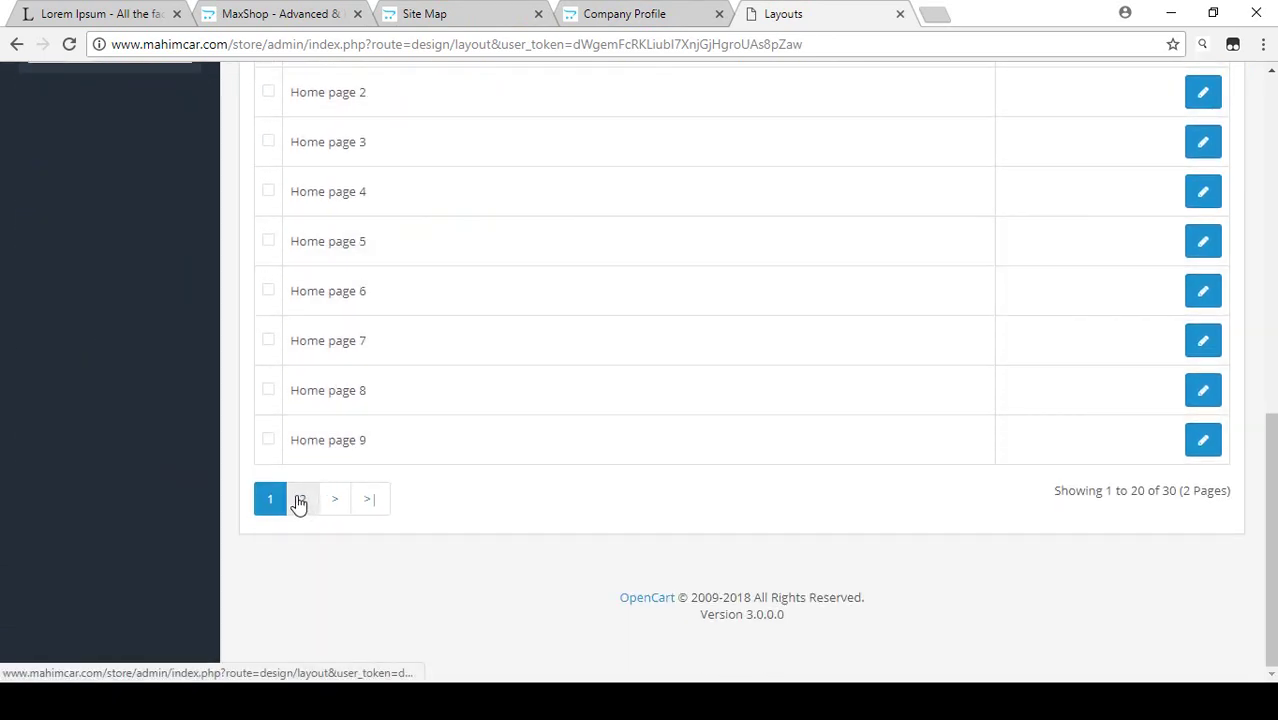
pyautogui.click(301, 500)
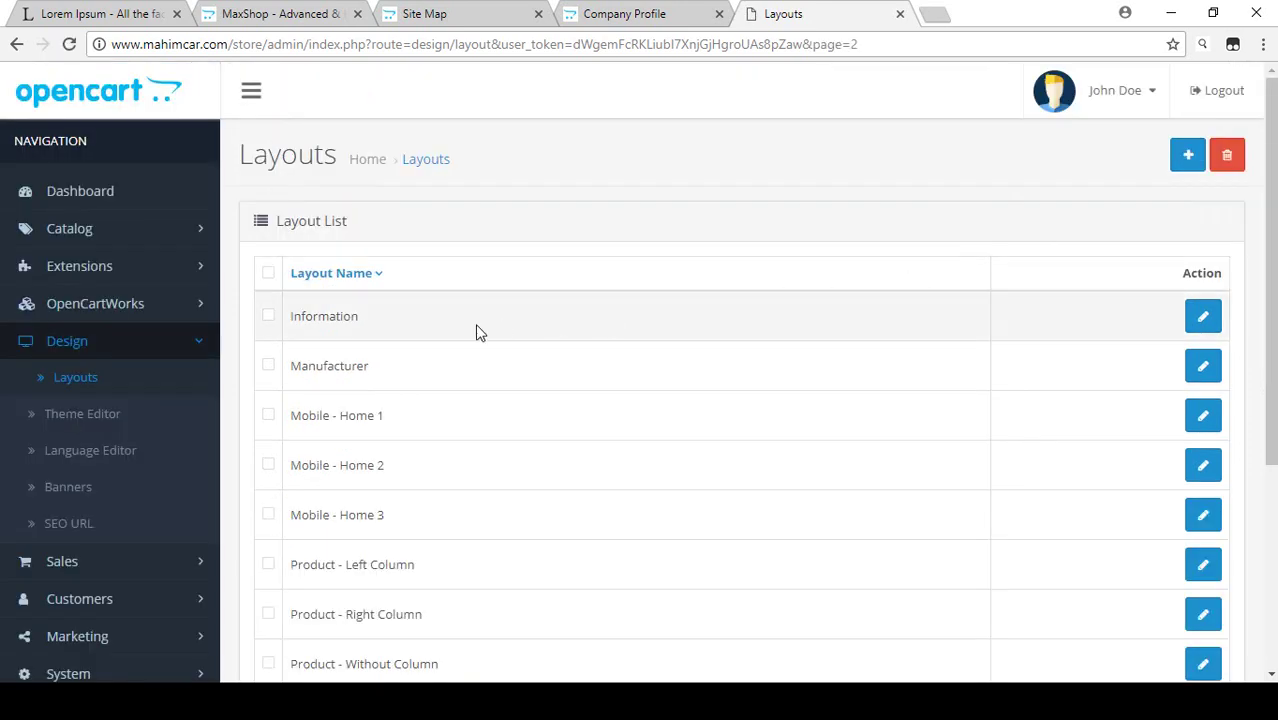
pyautogui.moveTo(302, 318); pyautogui.dragTo(408, 323)
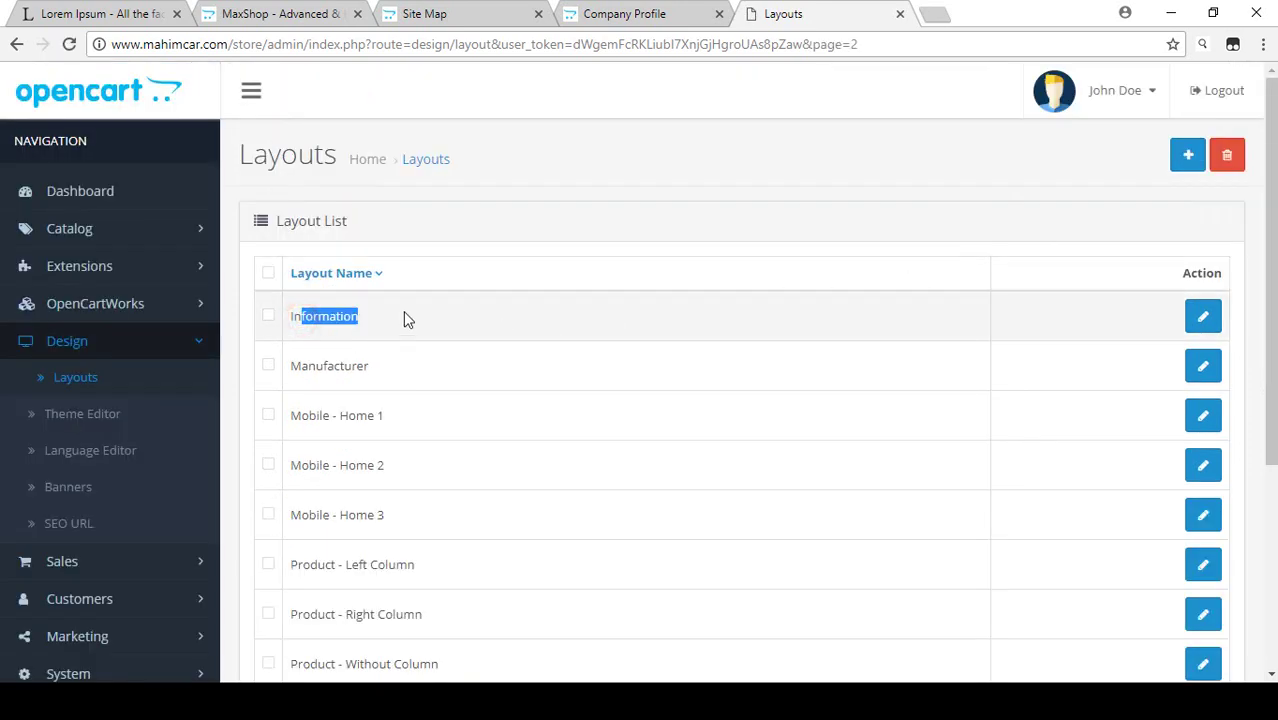
pyautogui.click(1203, 318)
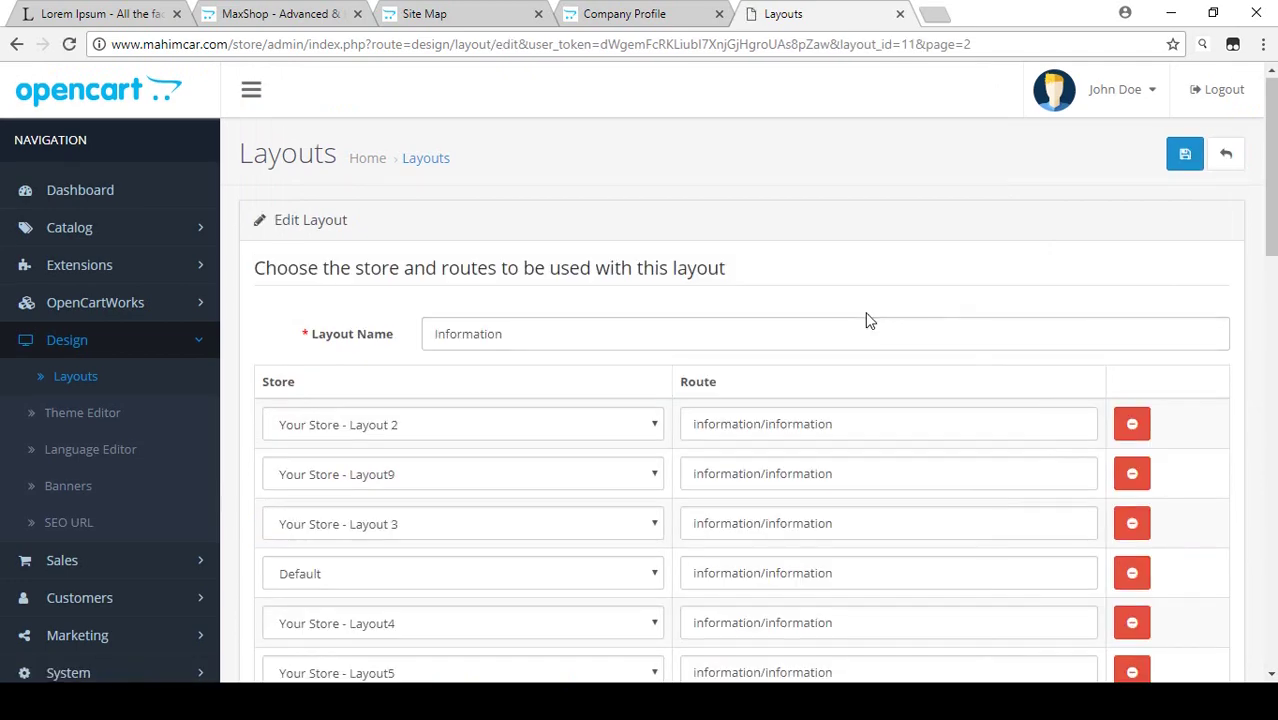
# Scroll to Column Left, compare it with the Company Profile page, then add an empty module row
pyautogui.scroll(-7, 867, 318)
pyautogui.scroll(-2, 867, 318)
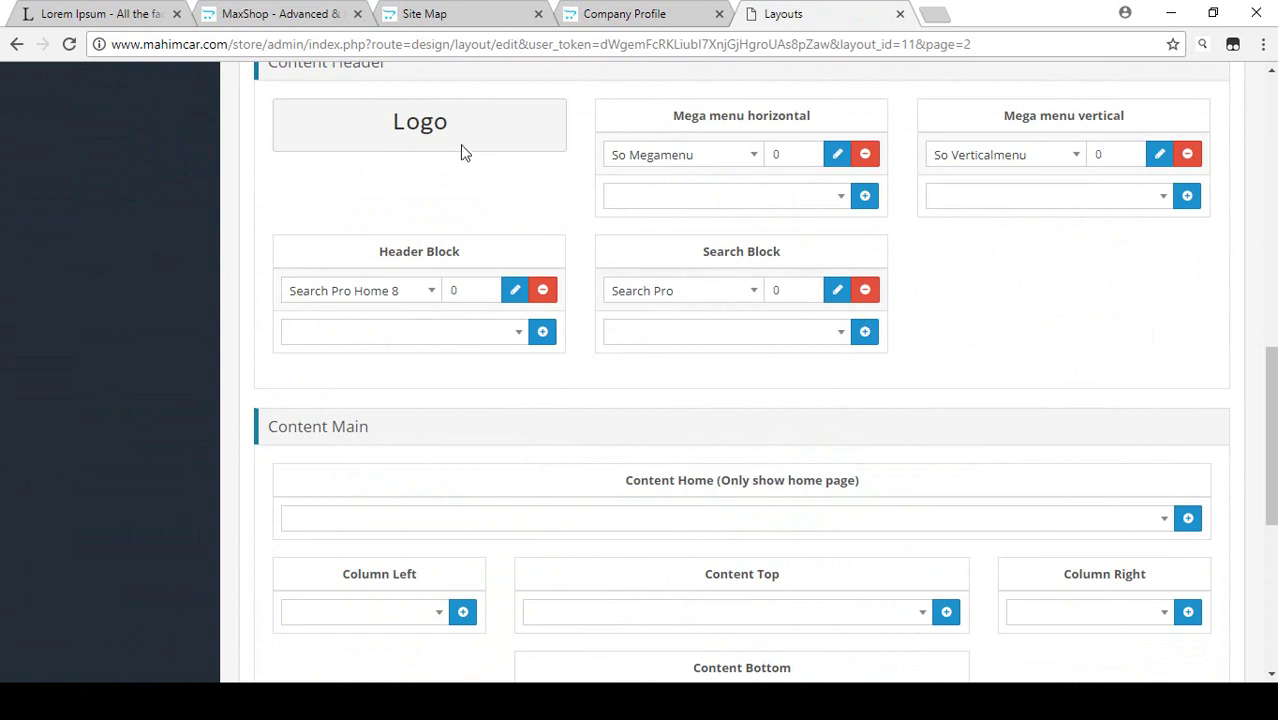
pyautogui.scroll(-1, 339, 218)
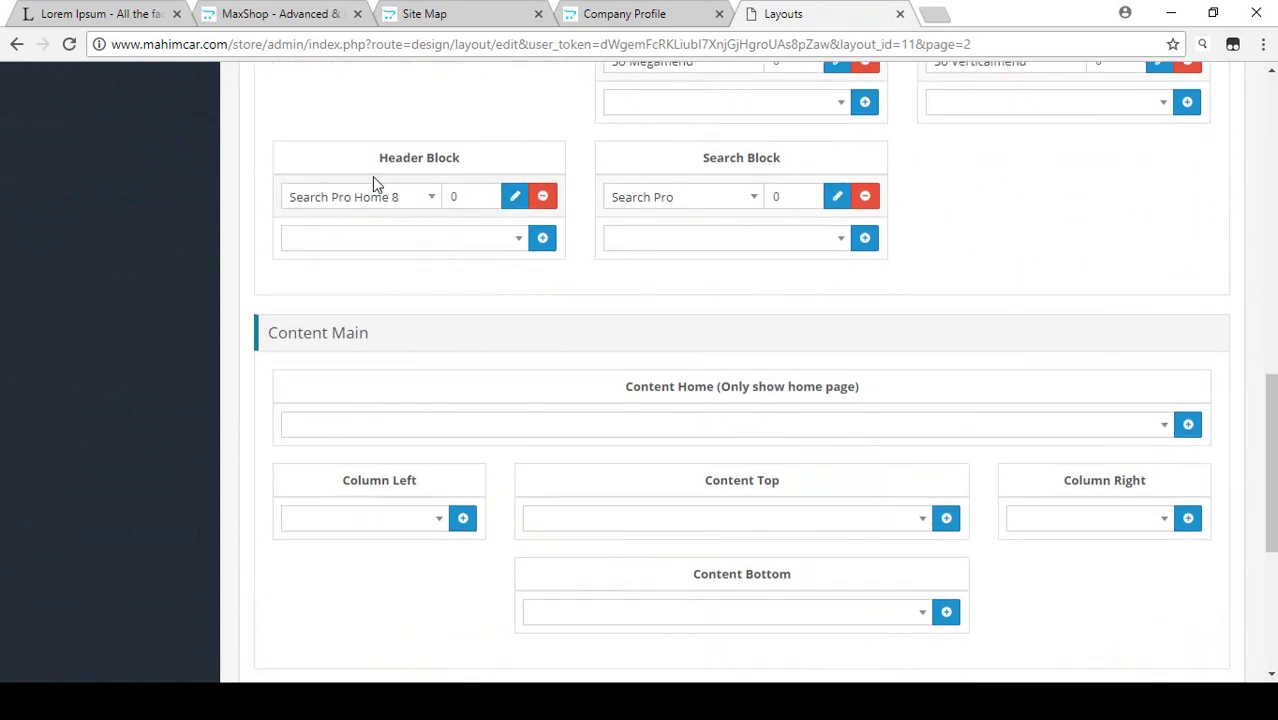
pyautogui.scroll(-2, 458, 203)
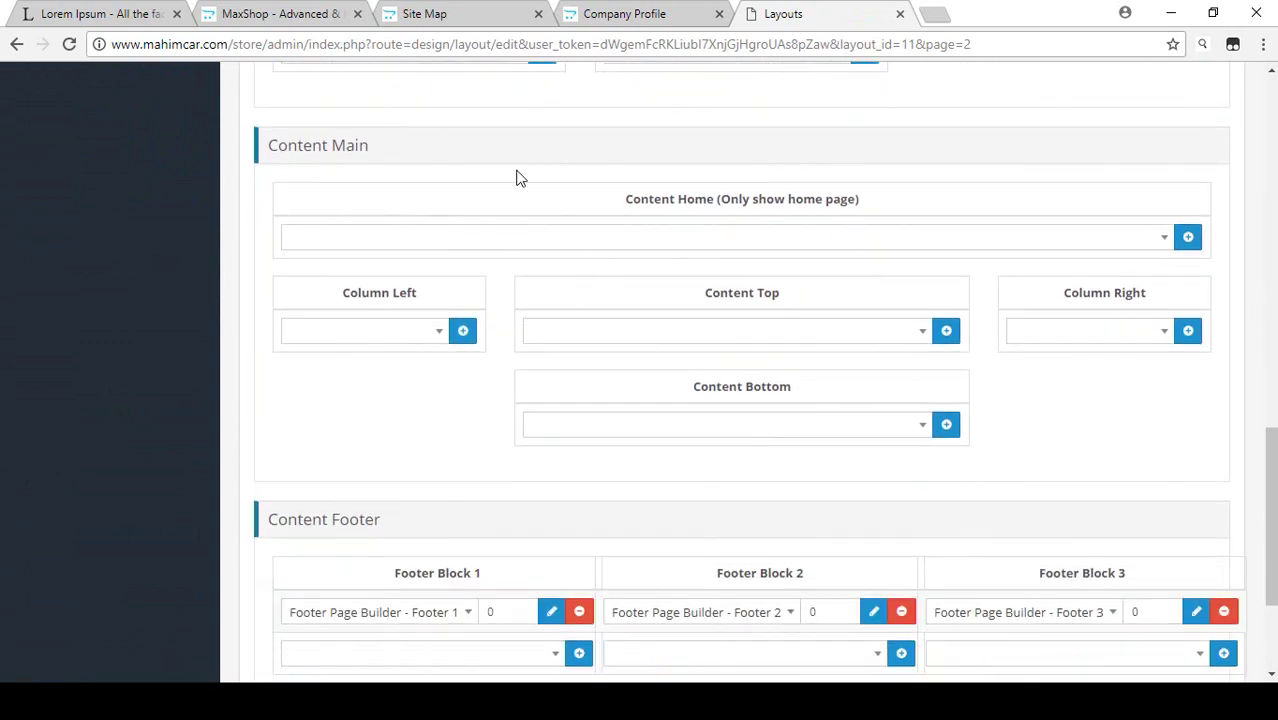
pyautogui.click(590, 18)
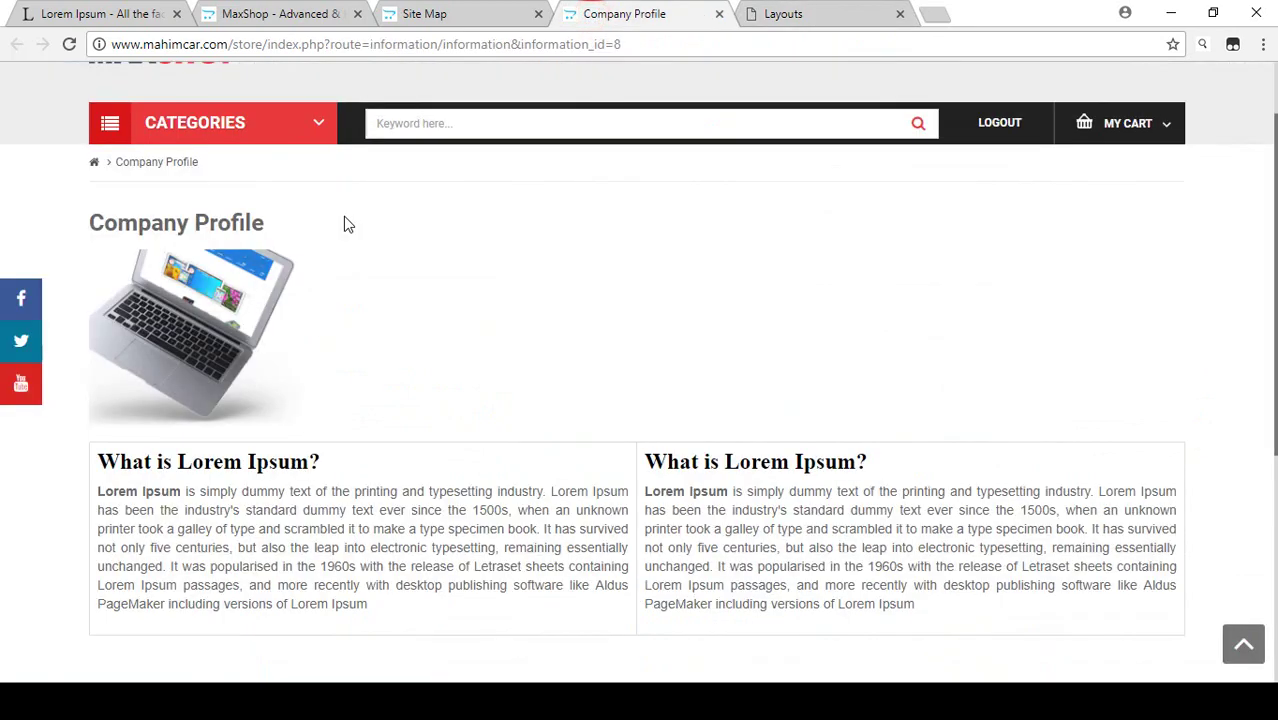
pyautogui.click(813, 18)
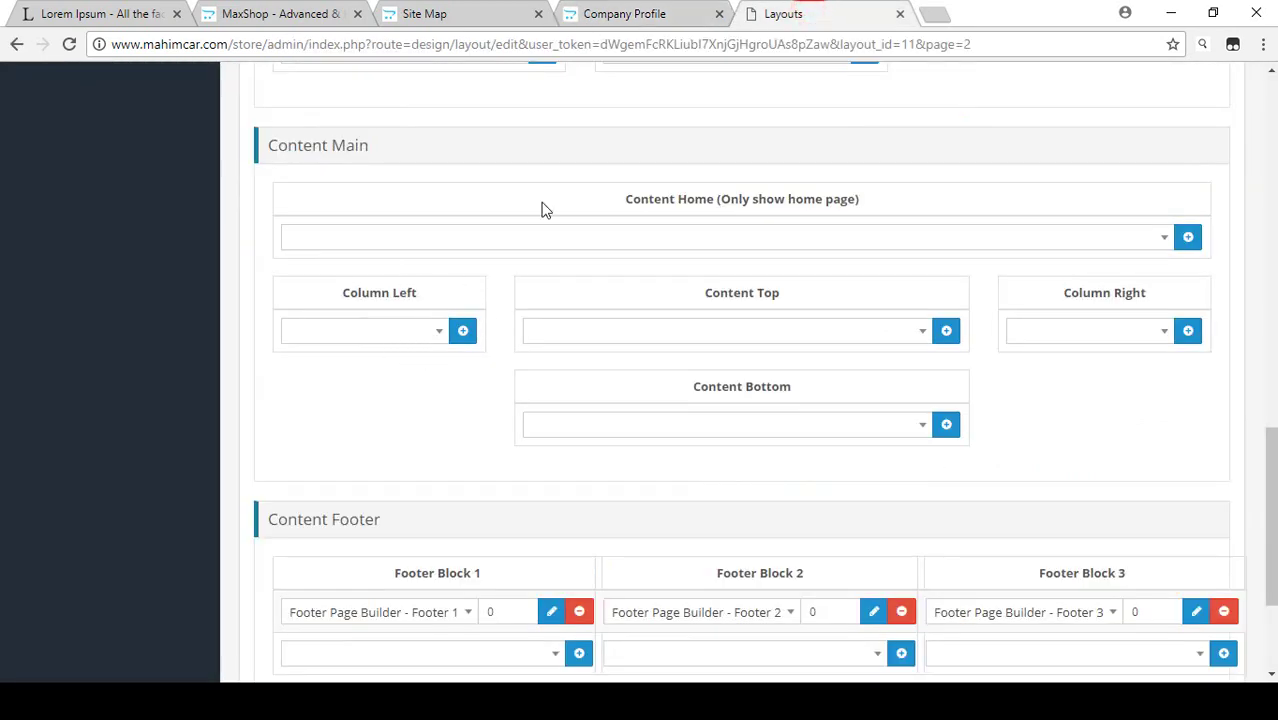
pyautogui.click(598, 20)
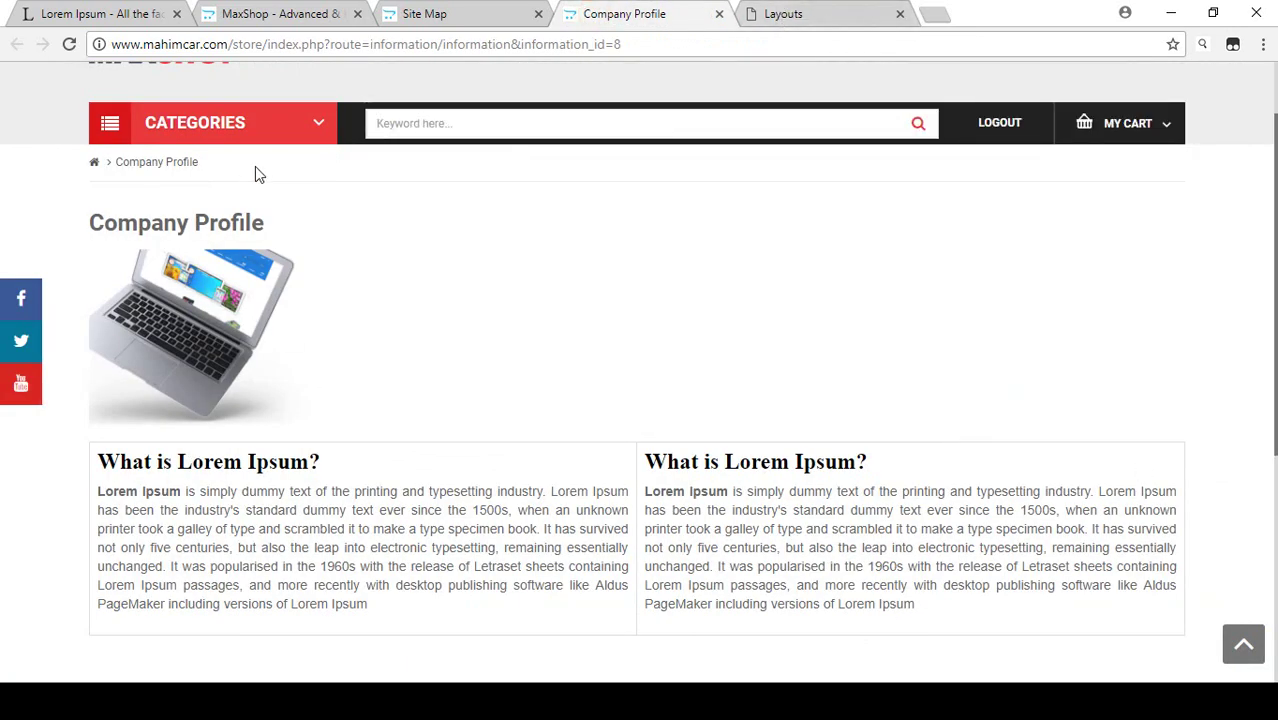
pyautogui.click(768, 18)
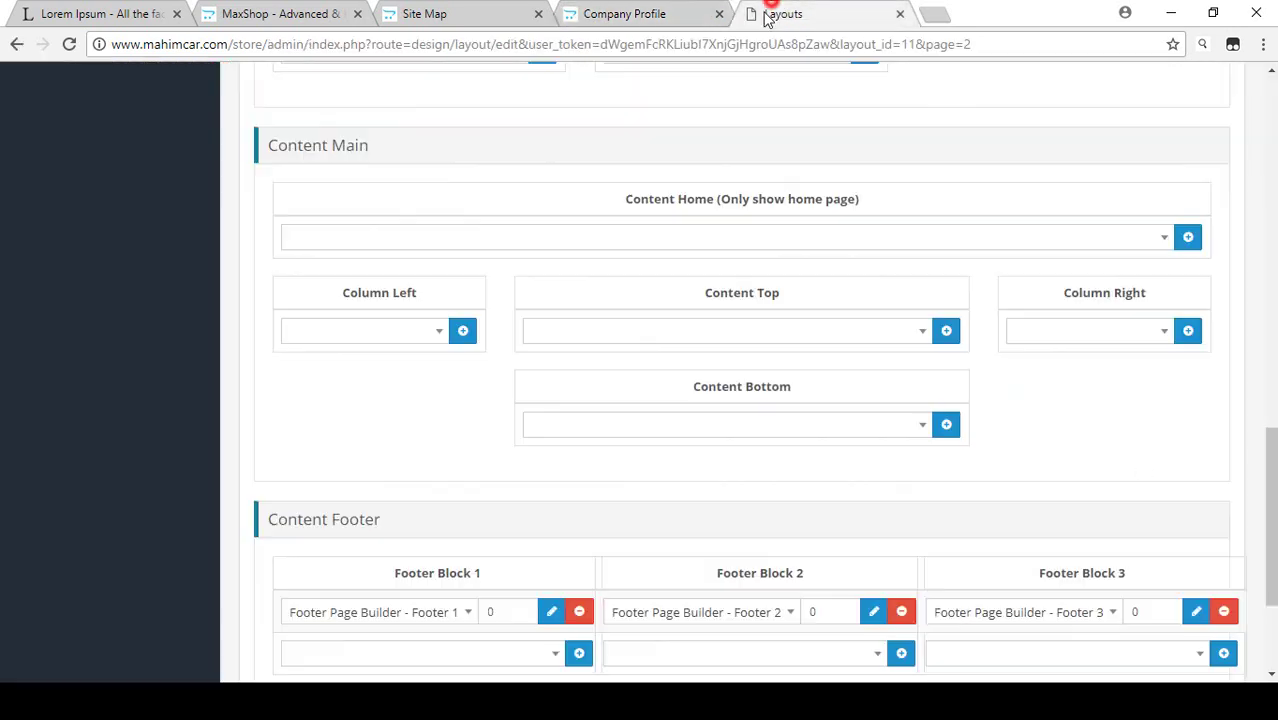
pyautogui.click(460, 332)
# Choose the Category module for the first Column Left slot
pyautogui.click(414, 333)
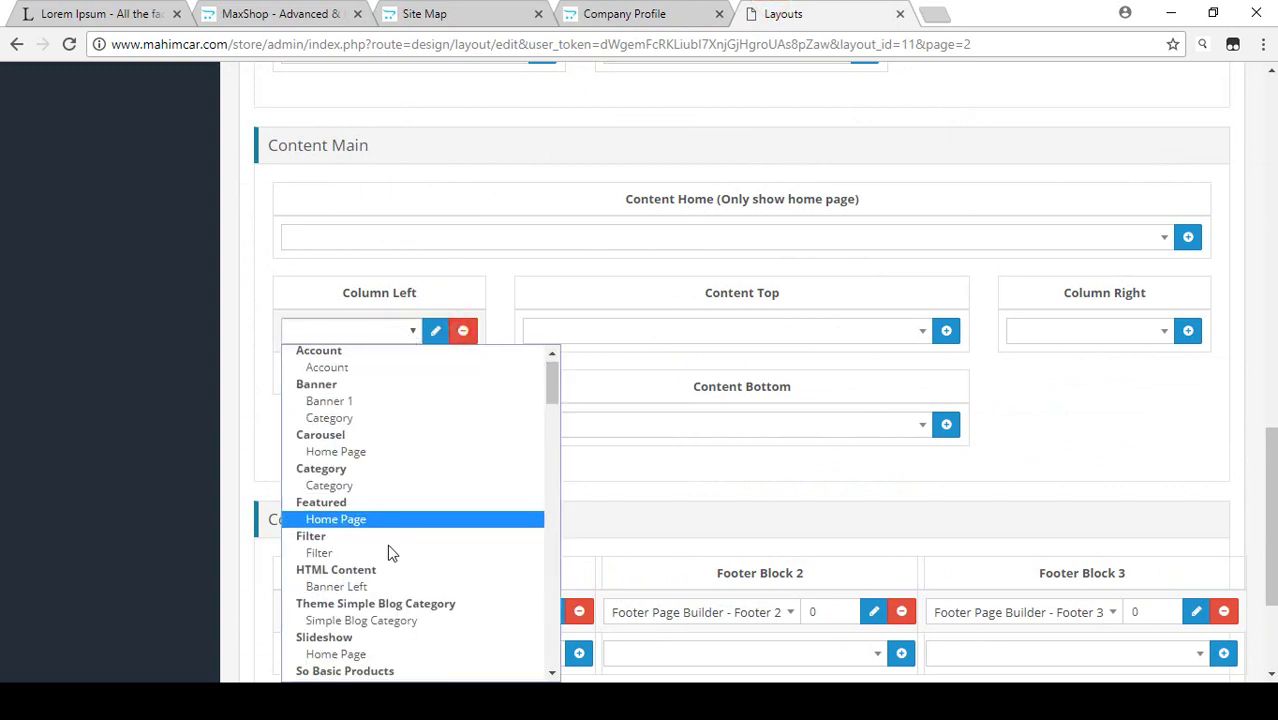
pyautogui.scroll(-5, 387, 544)
pyautogui.scroll(5, 421, 478)
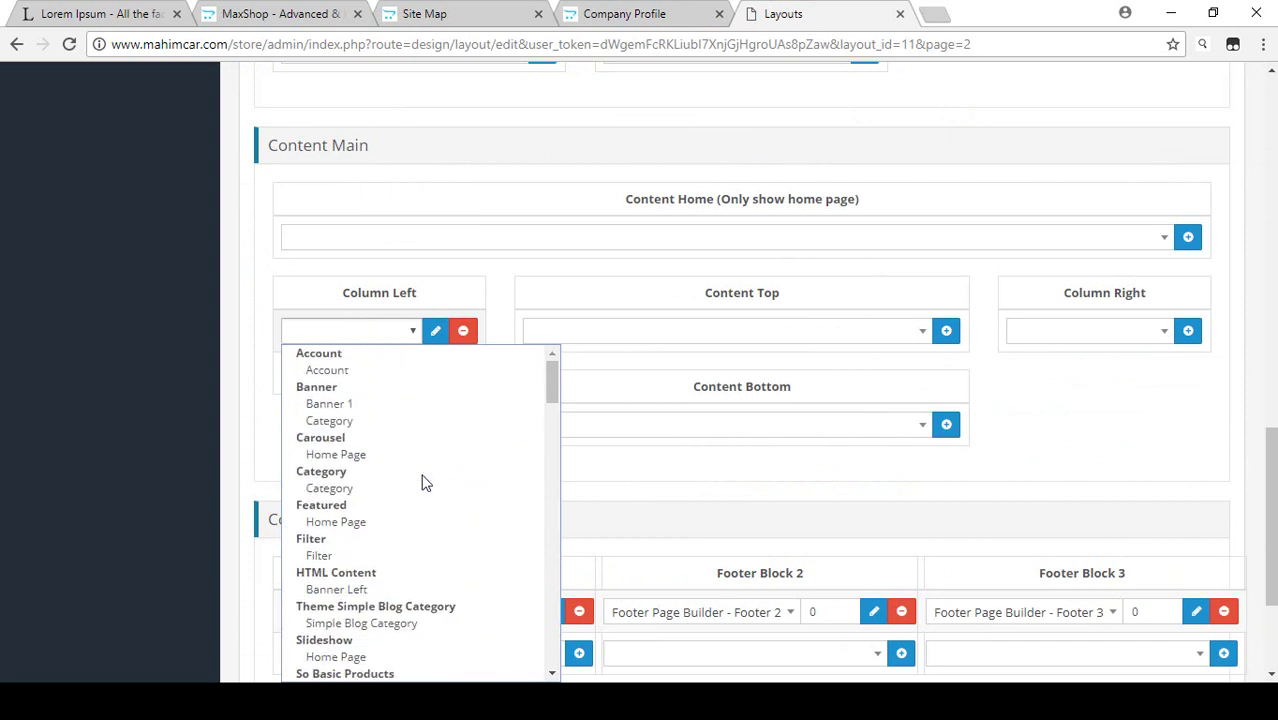
pyautogui.click(367, 491)
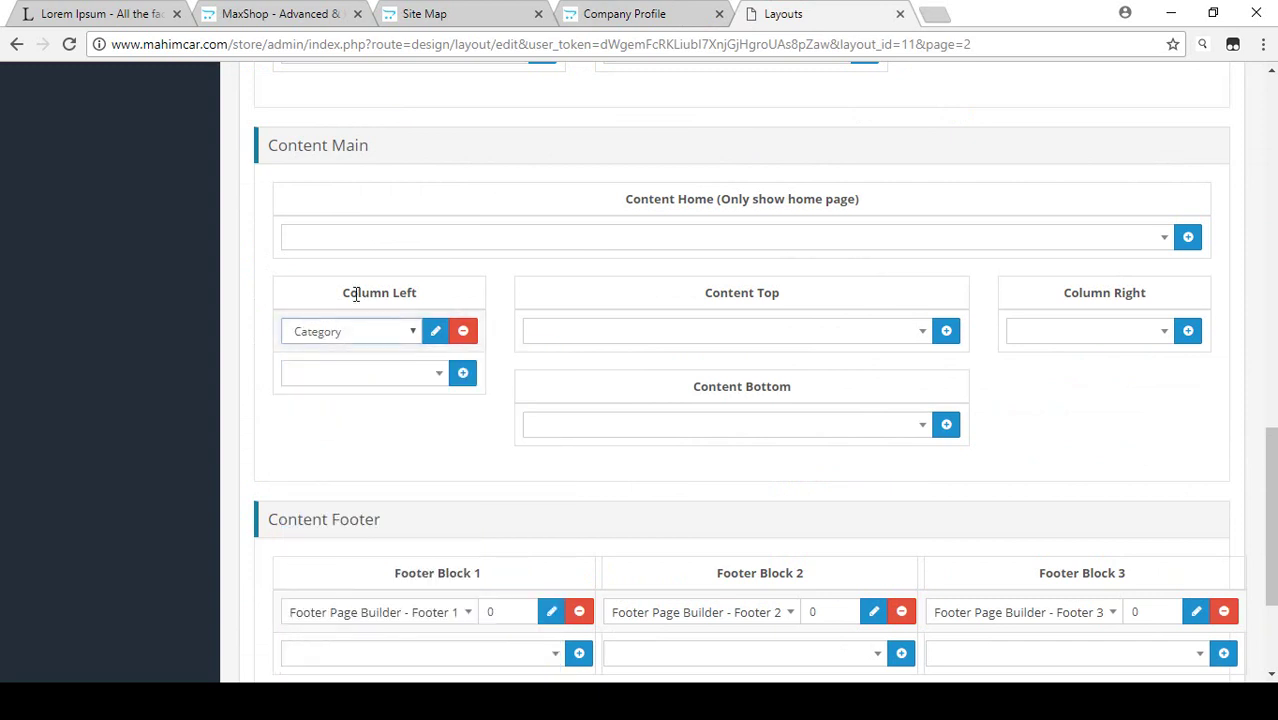
# Add a second Column Left slot with Sidebar - Best Sellers and save the layout
pyautogui.click(462, 372)
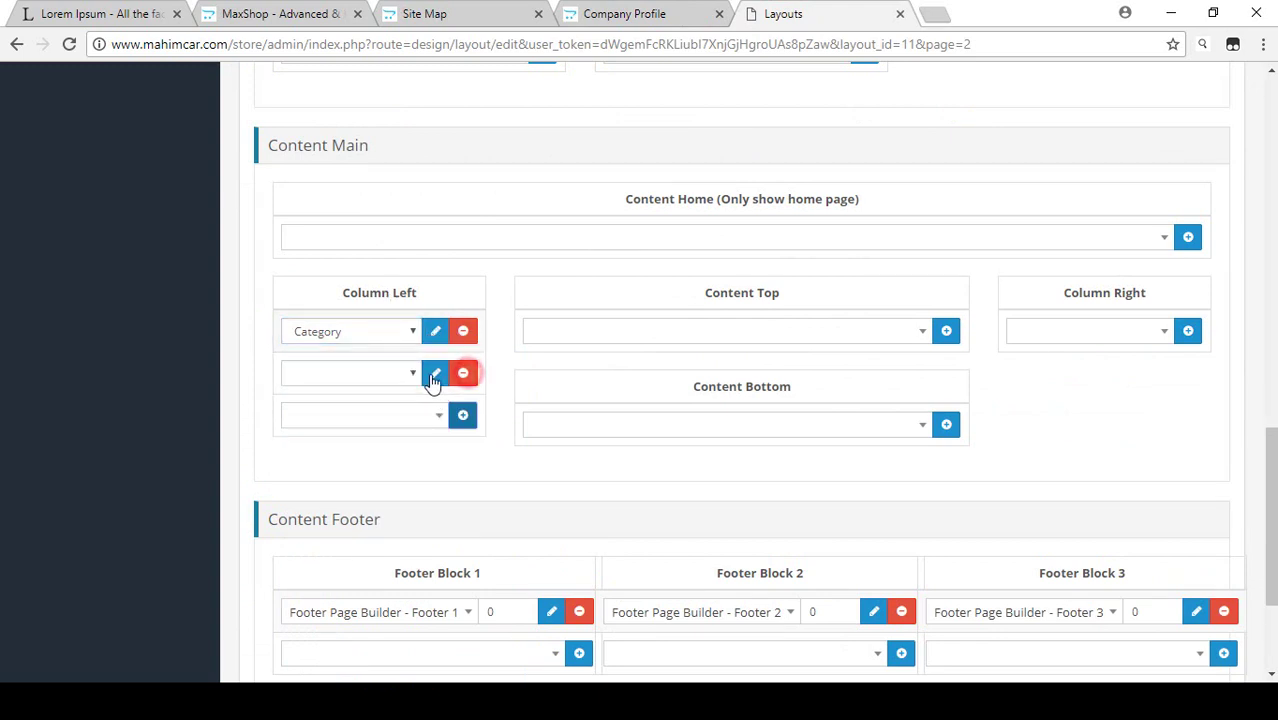
pyautogui.click(415, 372)
pyautogui.scroll(-5, 408, 152)
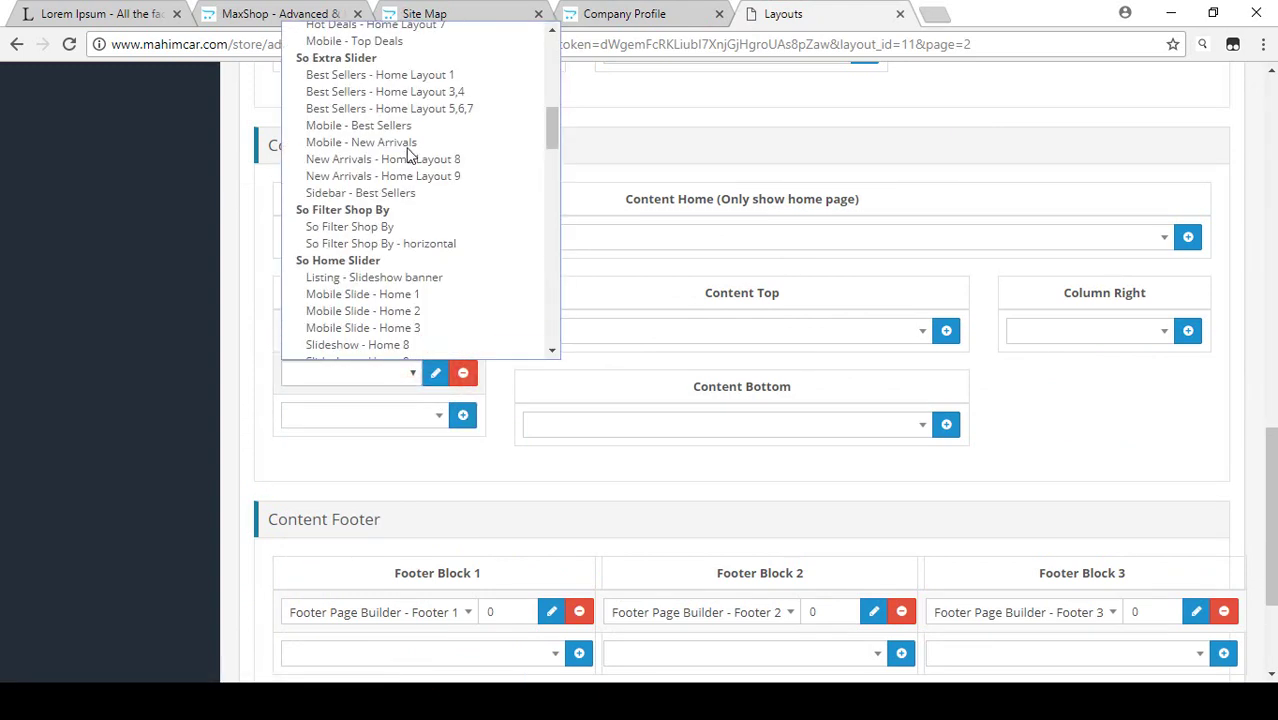
pyautogui.click(386, 194)
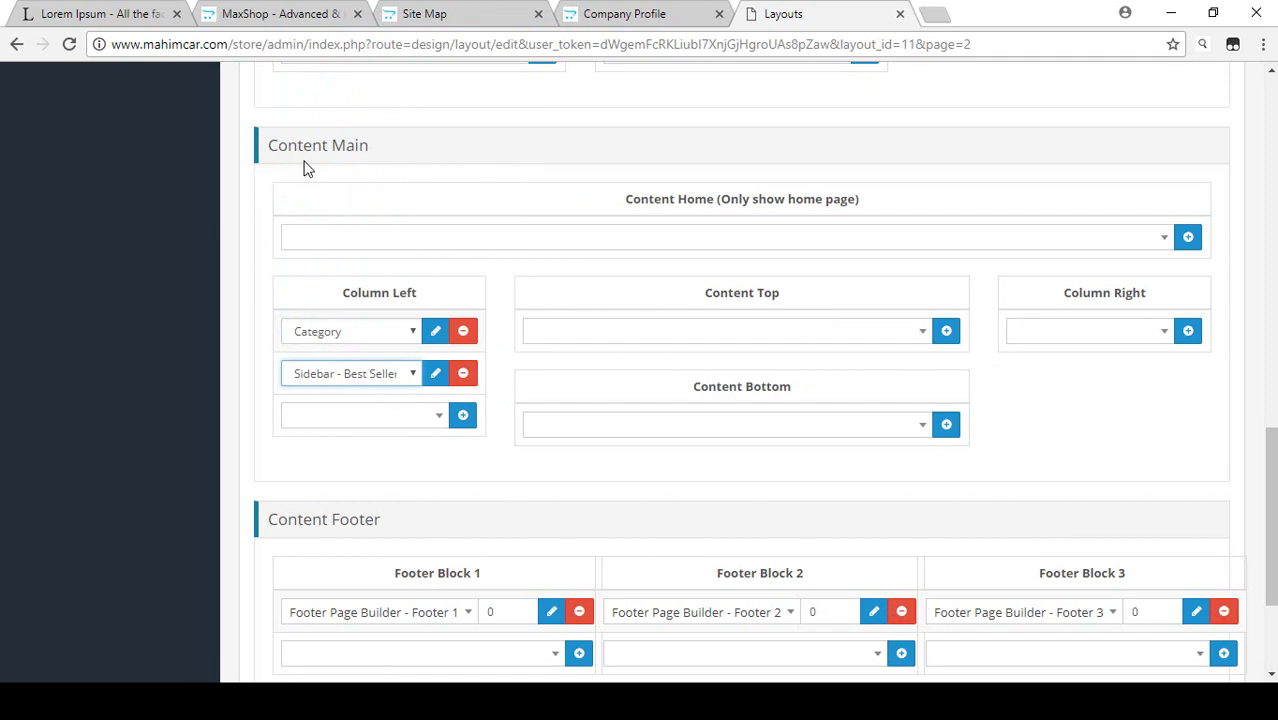
pyautogui.scroll(12, 1156, 268)
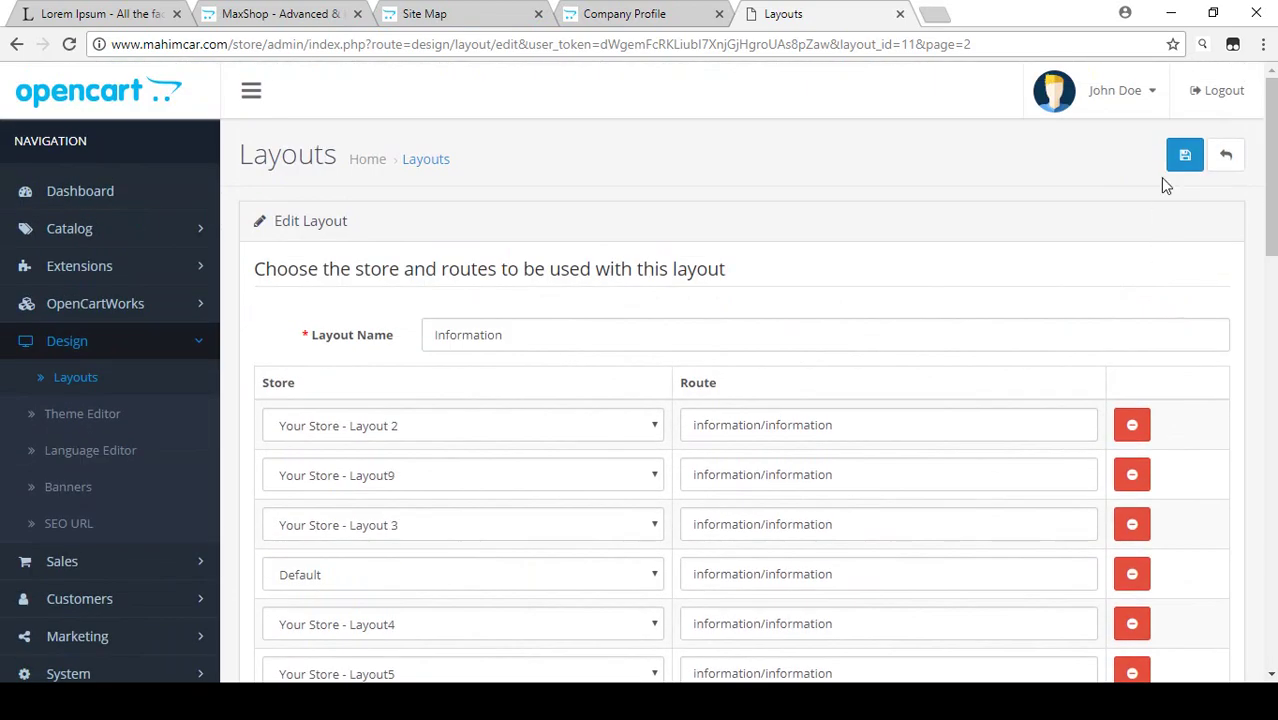
pyautogui.click(1183, 153)
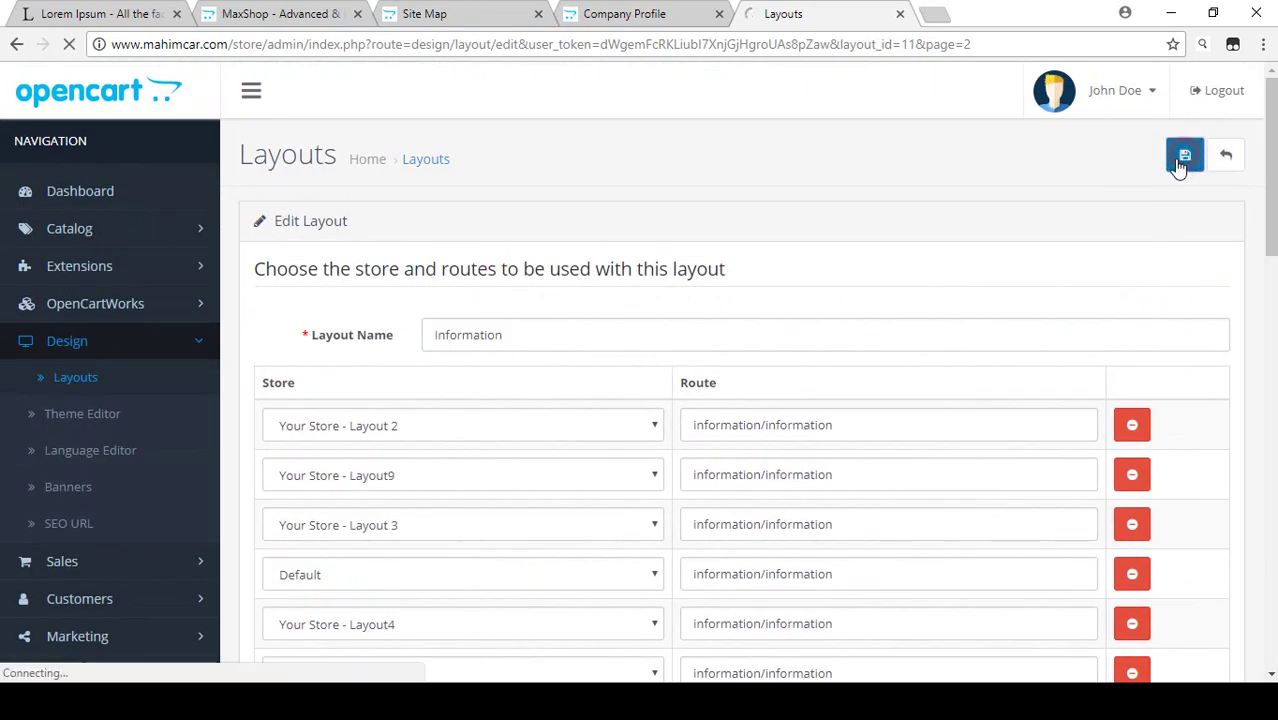
# Reload the Company Profile storefront page and check its Categories and Best Sellers left column
pyautogui.click(590, 10)
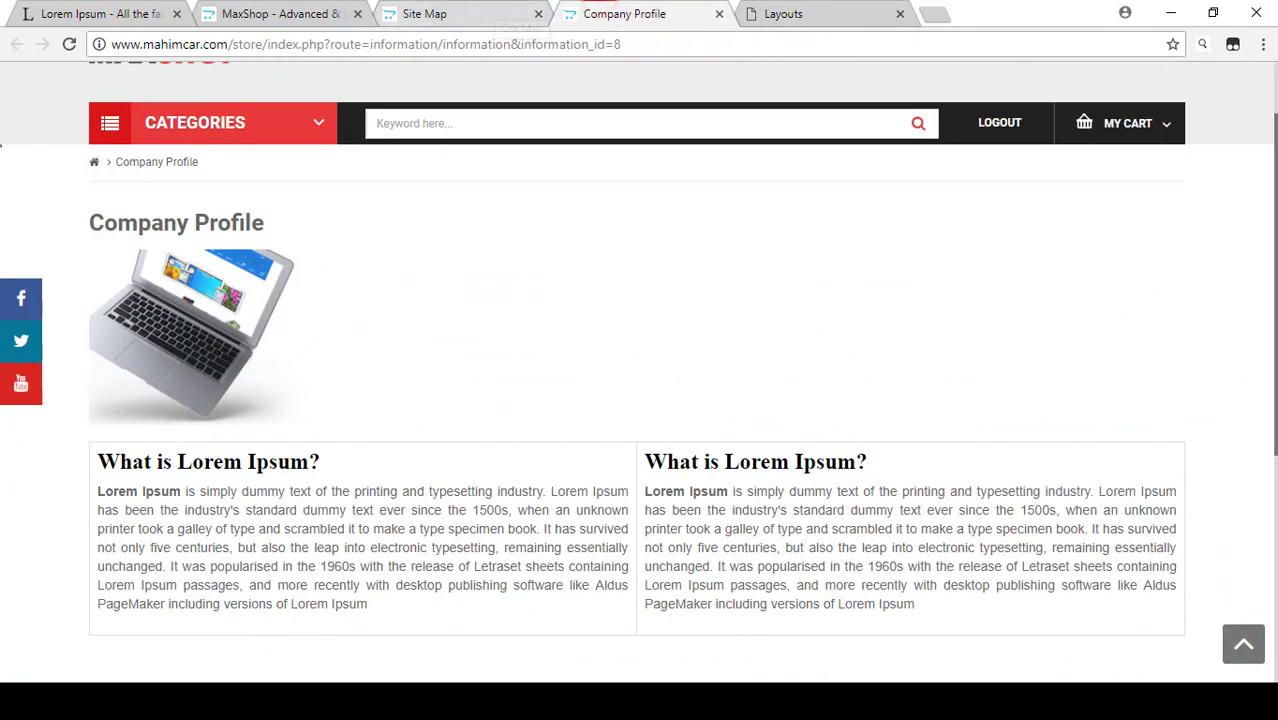
pyautogui.click(69, 44)
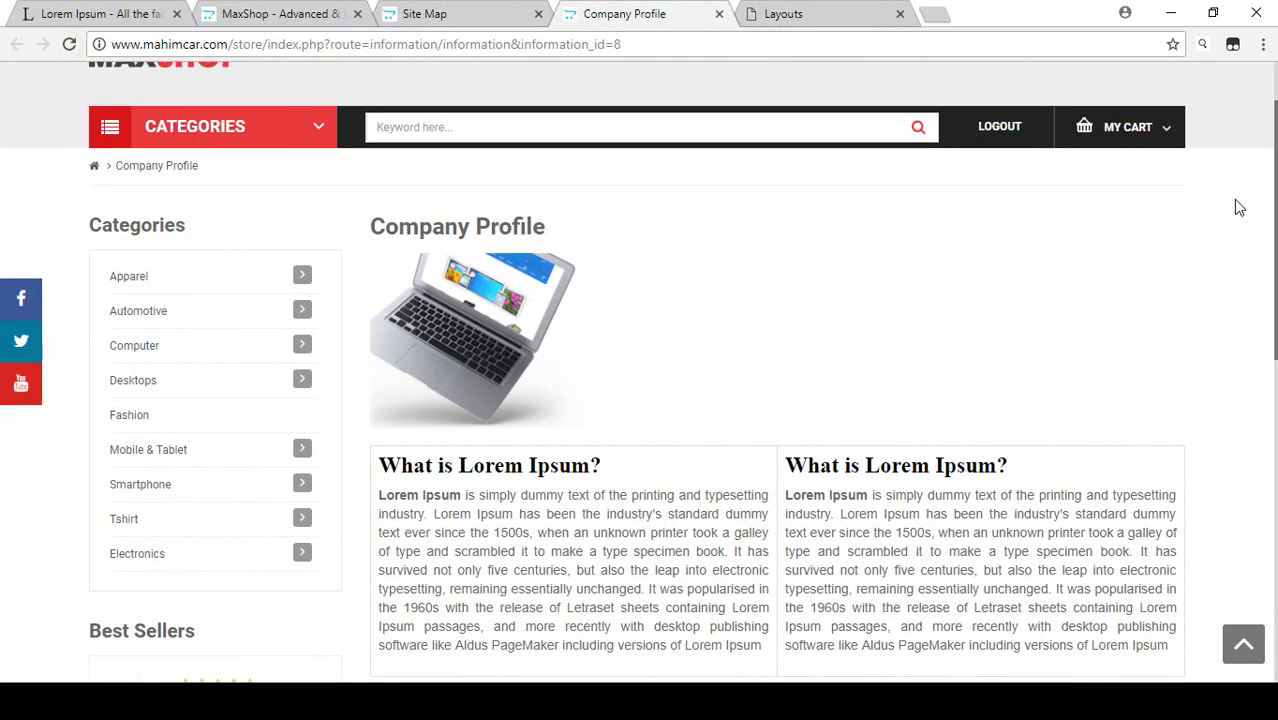
pyautogui.scroll(-1, 1240, 207)
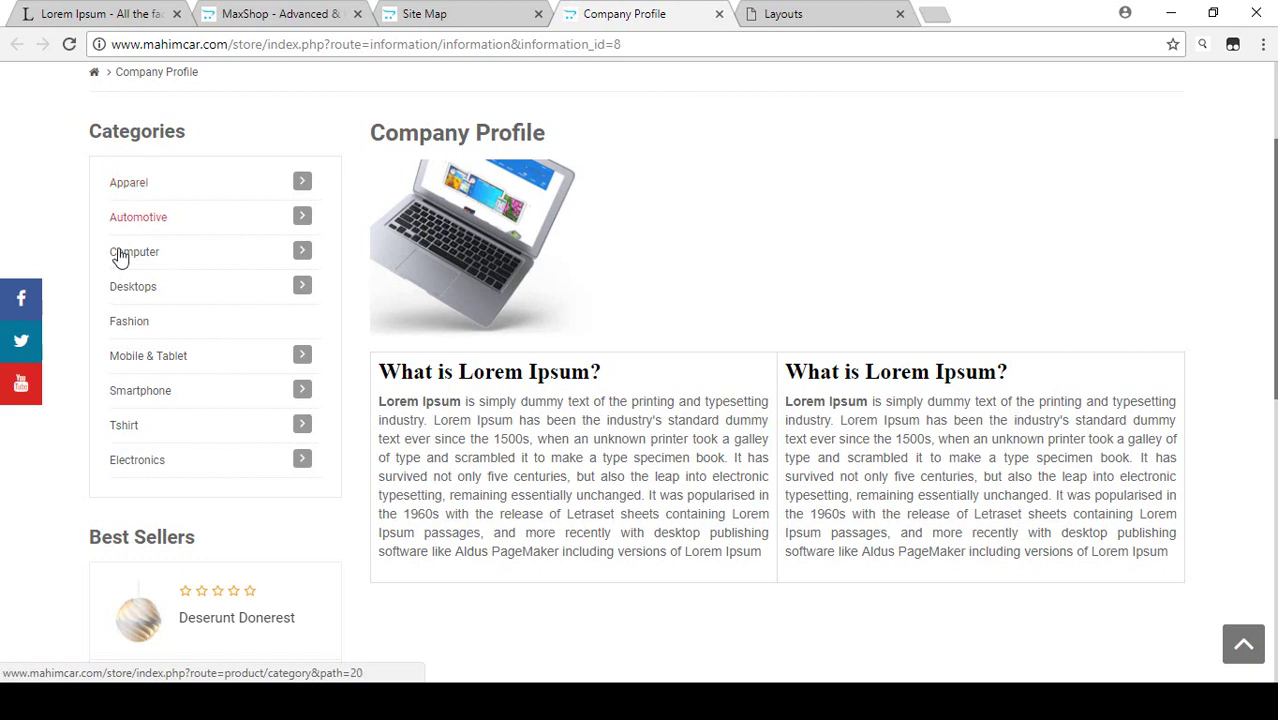
pyautogui.scroll(-4, 165, 281)
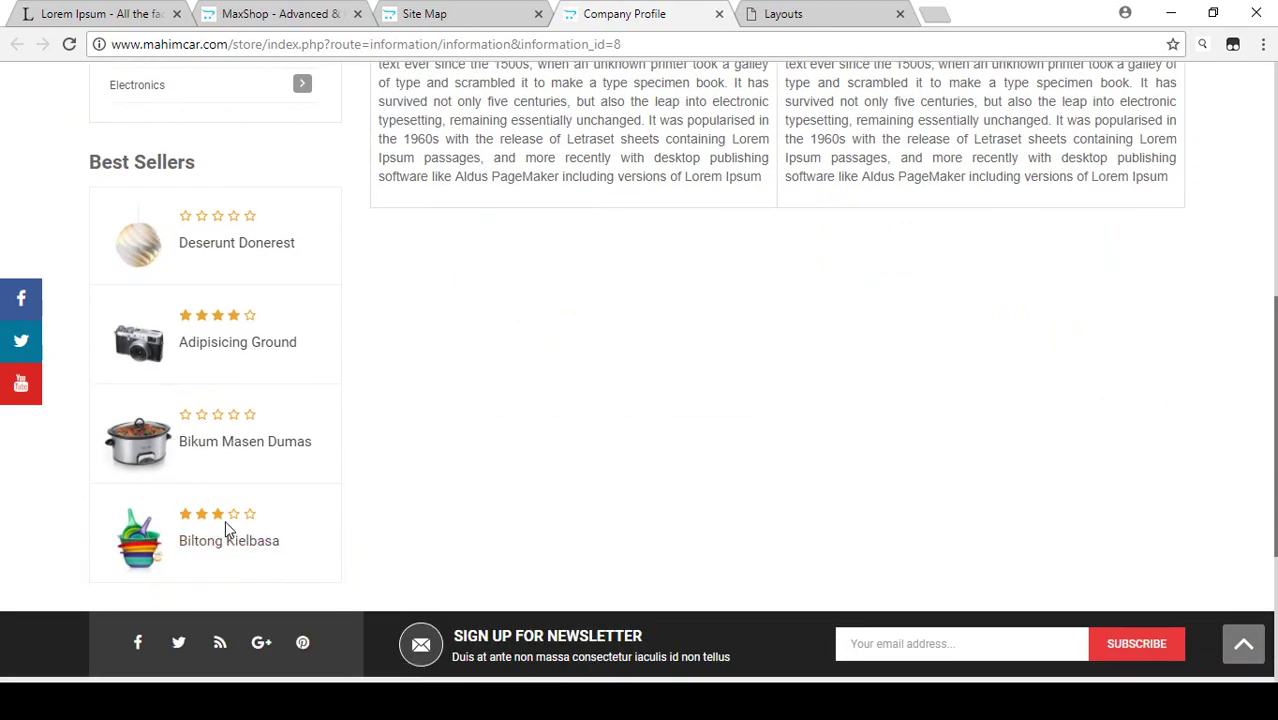
pyautogui.scroll(4, 334, 462)
# Return to the admin Layout List and highlight the Information layout name
pyautogui.click(784, 12)
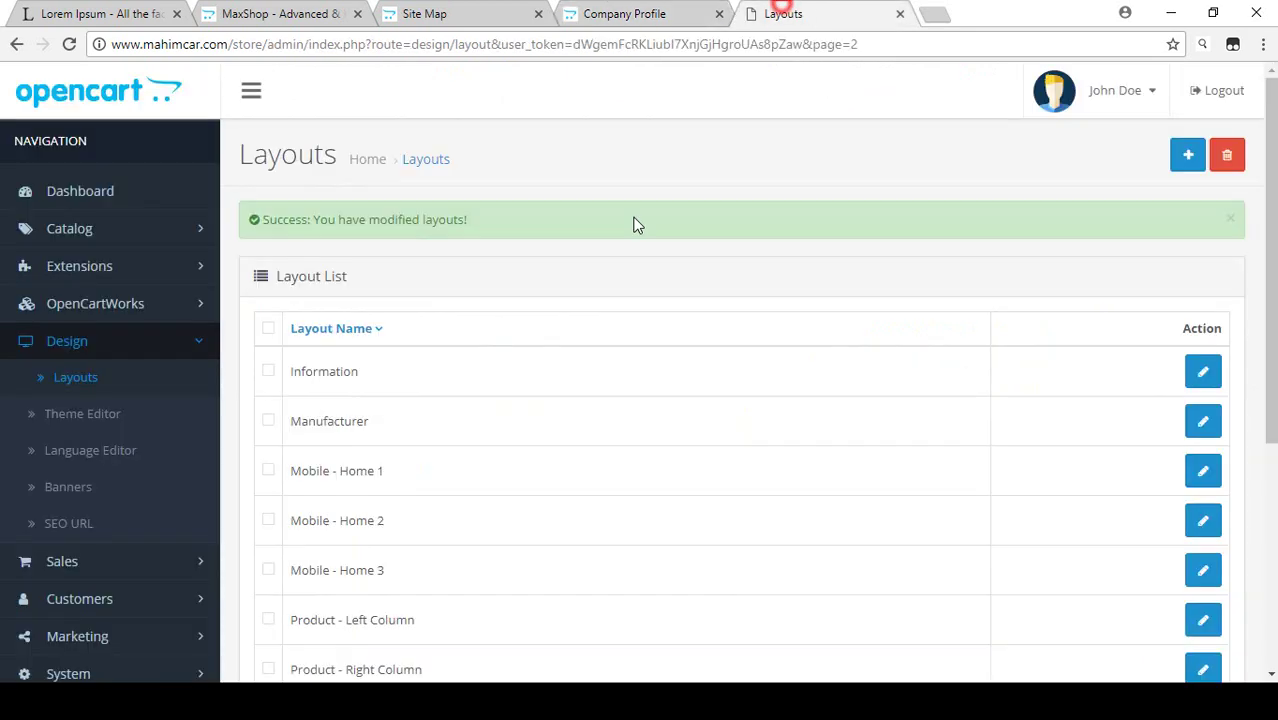
pyautogui.scroll(-1, 428, 437)
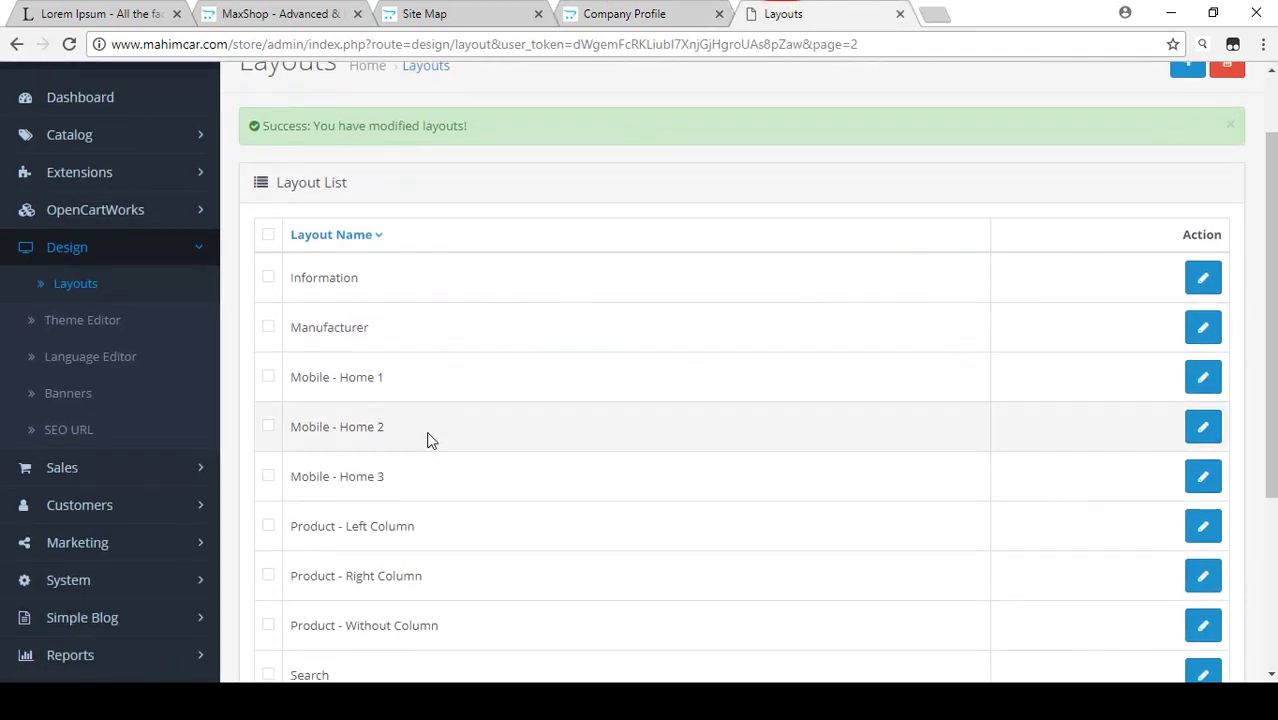
pyautogui.moveTo(294, 272); pyautogui.dragTo(391, 282)
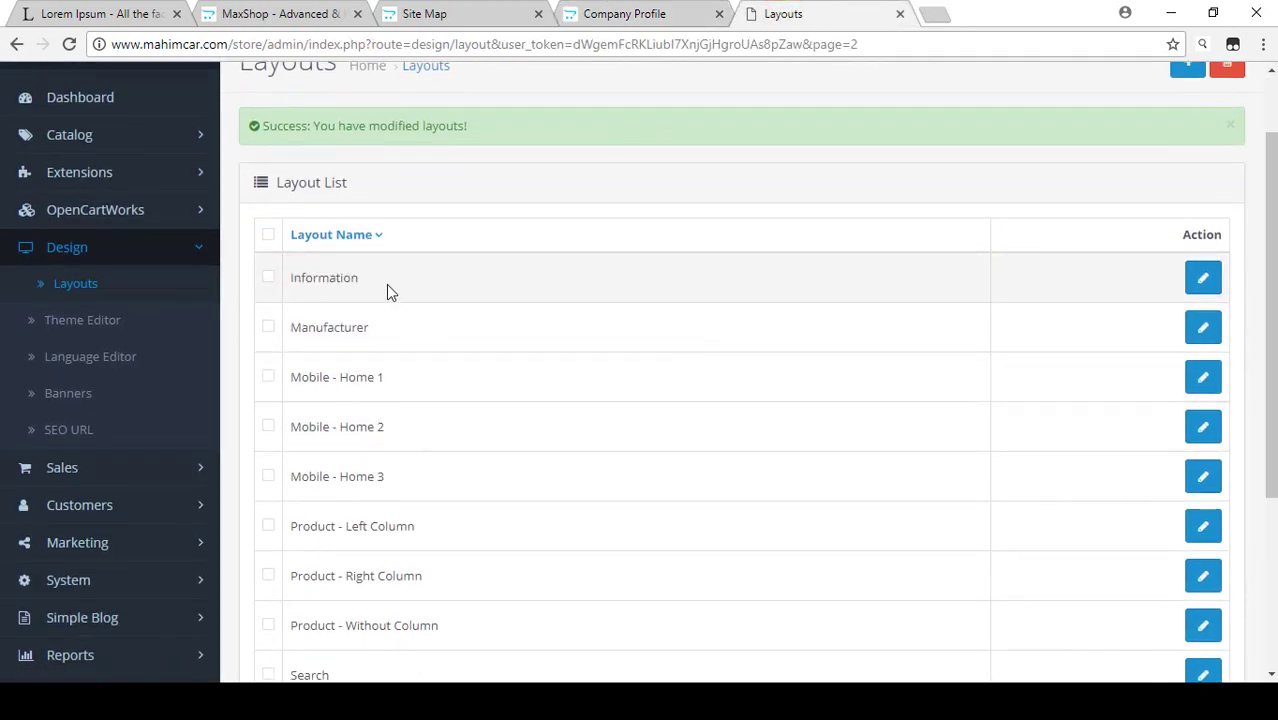
pyautogui.scroll(-1, 386, 284)
pyautogui.click(296, 234)
# Highlight the Manufacturer and Product - Left Column layouts, then switch to the MaxShop home page
pyautogui.moveTo(296, 234); pyautogui.dragTo(385, 243)
pyautogui.click(381, 240)
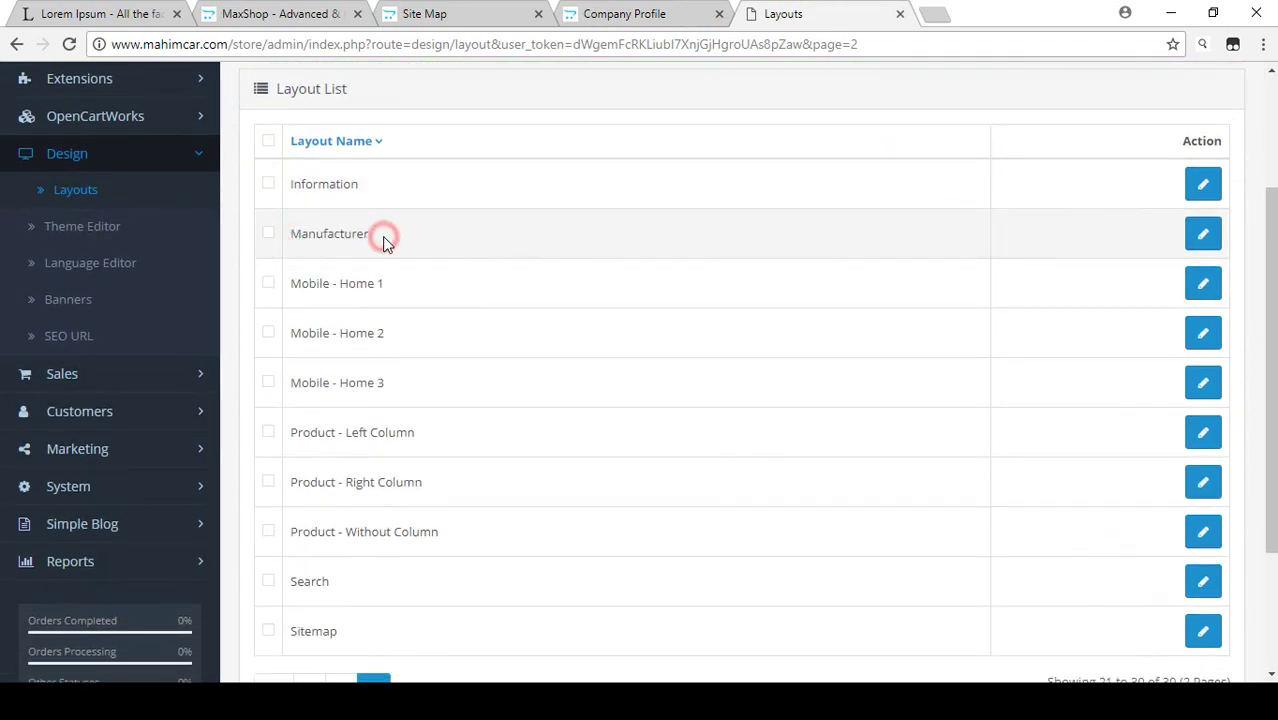
pyautogui.scroll(-1, 382, 240)
pyautogui.moveTo(335, 346); pyautogui.dragTo(400, 357)
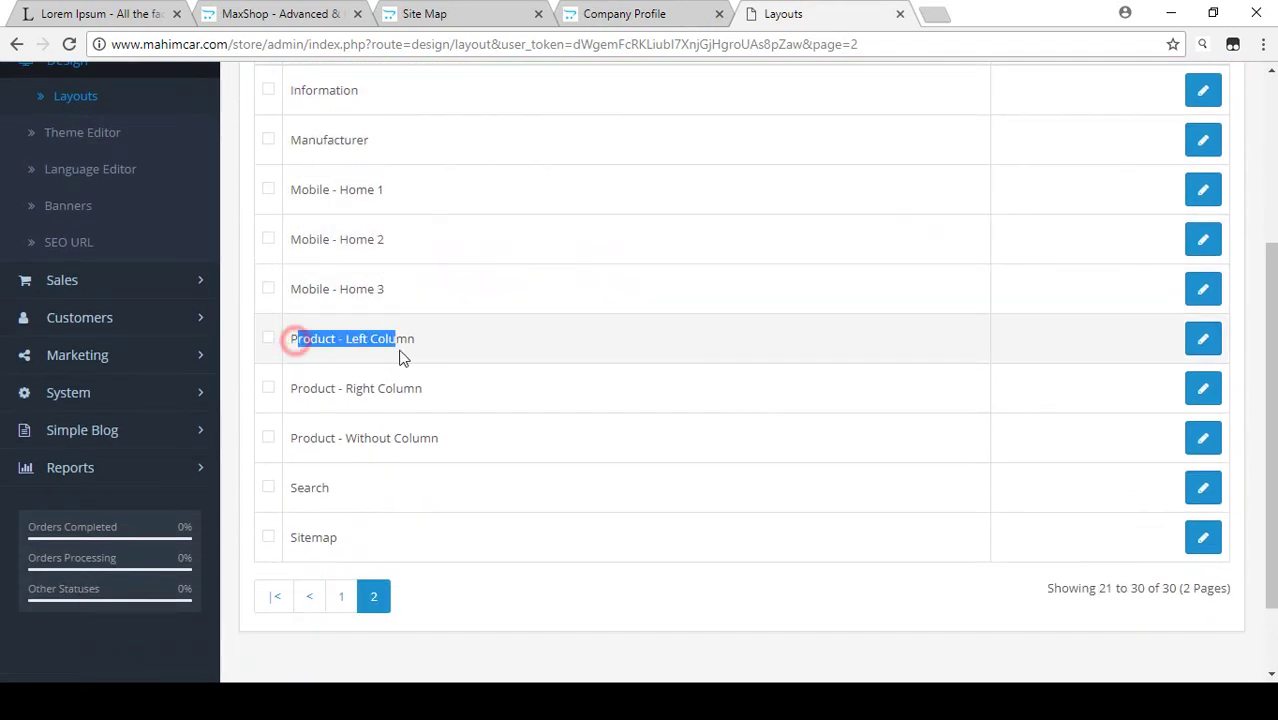
pyautogui.click(420, 345)
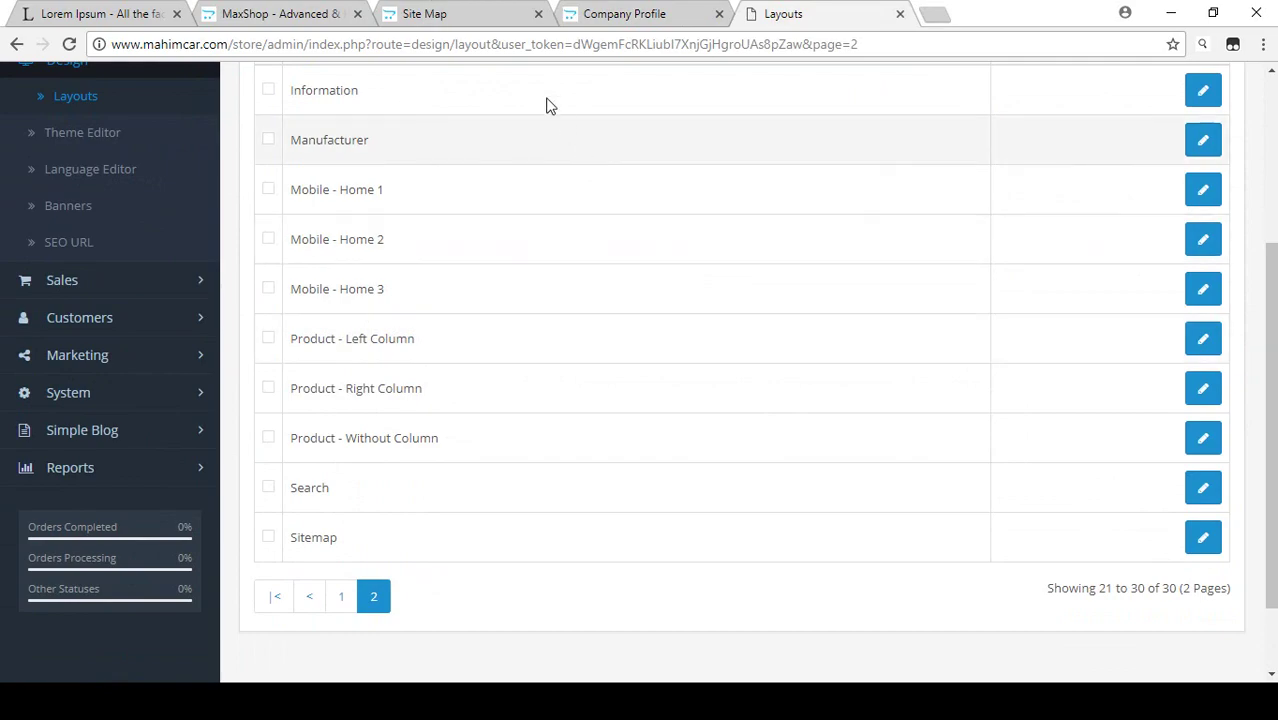
pyautogui.click(328, 12)
# Open Goken ruma nitren in a new tab, check its route and left column, then return to Layouts
pyautogui.scroll(5, 440, 310)
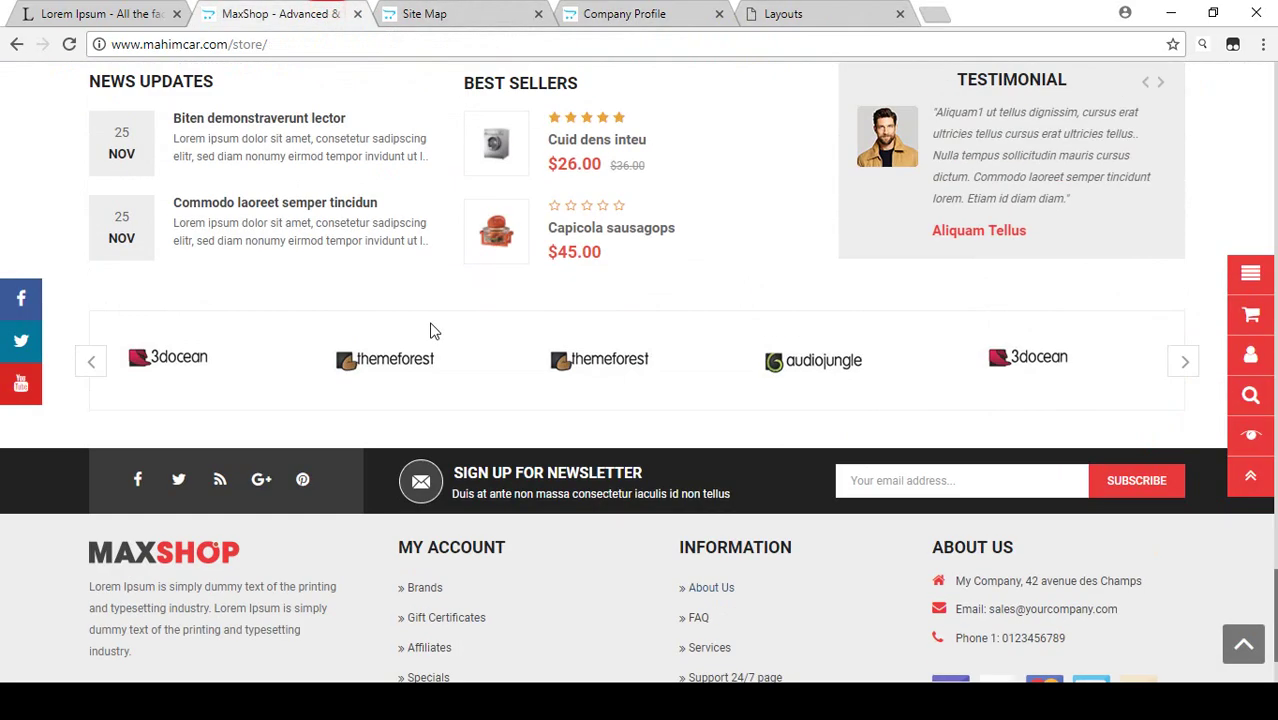
pyautogui.scroll(3, 432, 330)
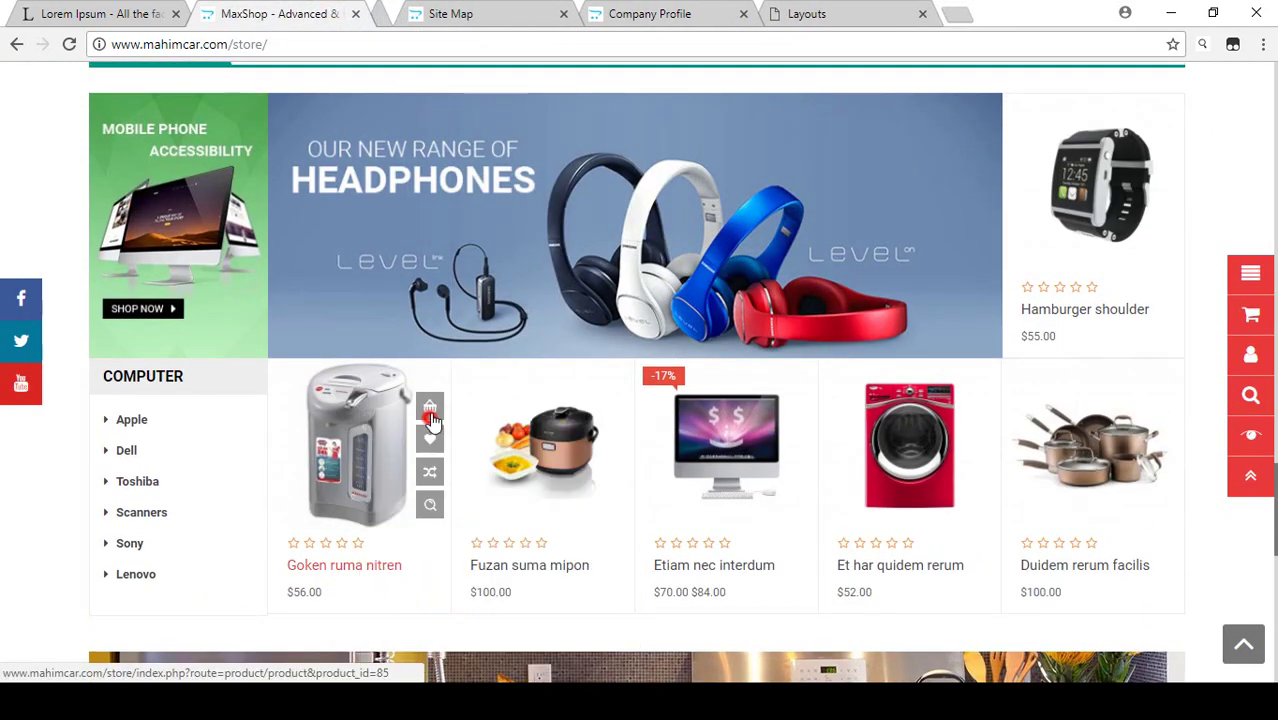
pyautogui.middleClick(430, 410)
pyautogui.click(444, 10)
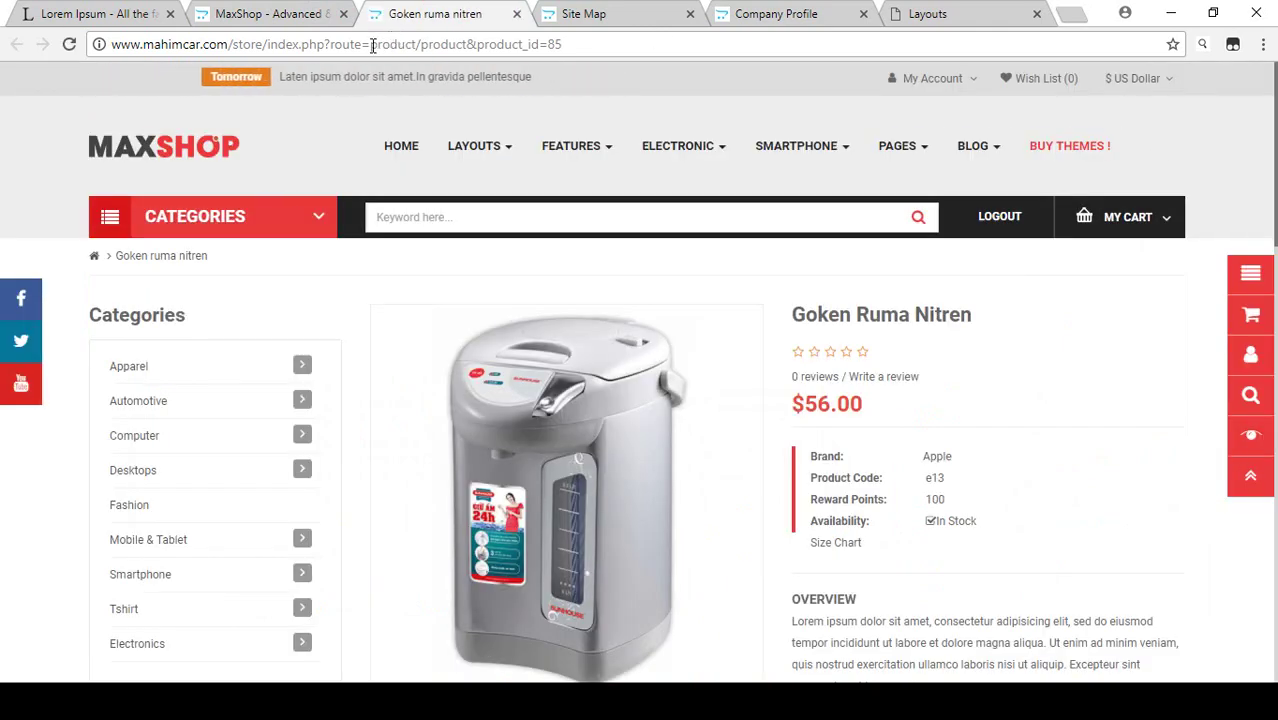
pyautogui.moveTo(368, 44); pyautogui.dragTo(418, 46)
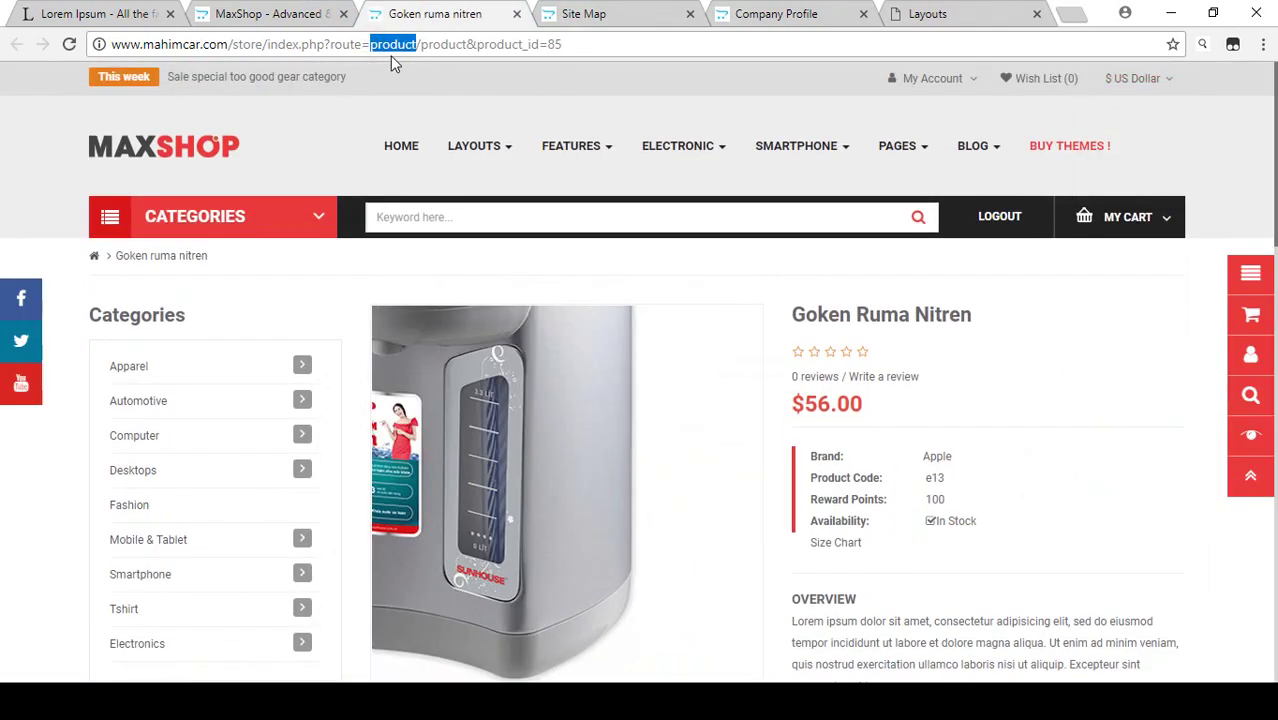
pyautogui.scroll(-3, 85, 228)
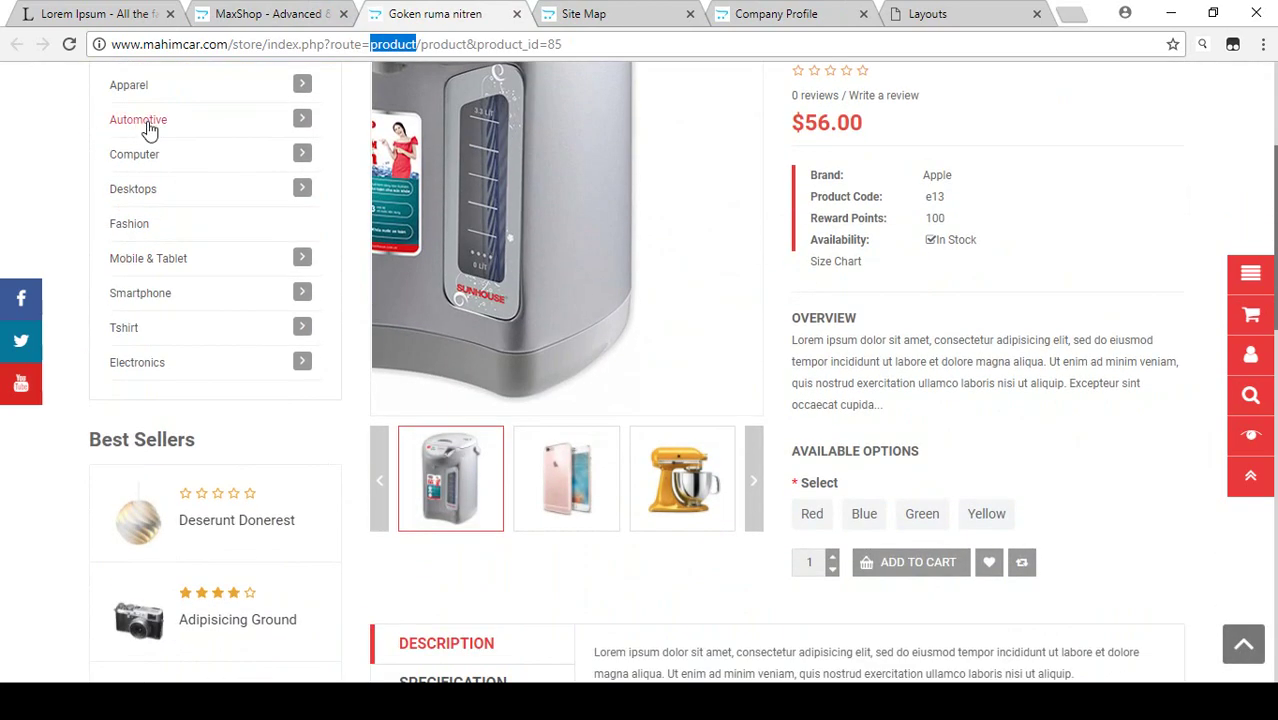
pyautogui.scroll(-7, 170, 183)
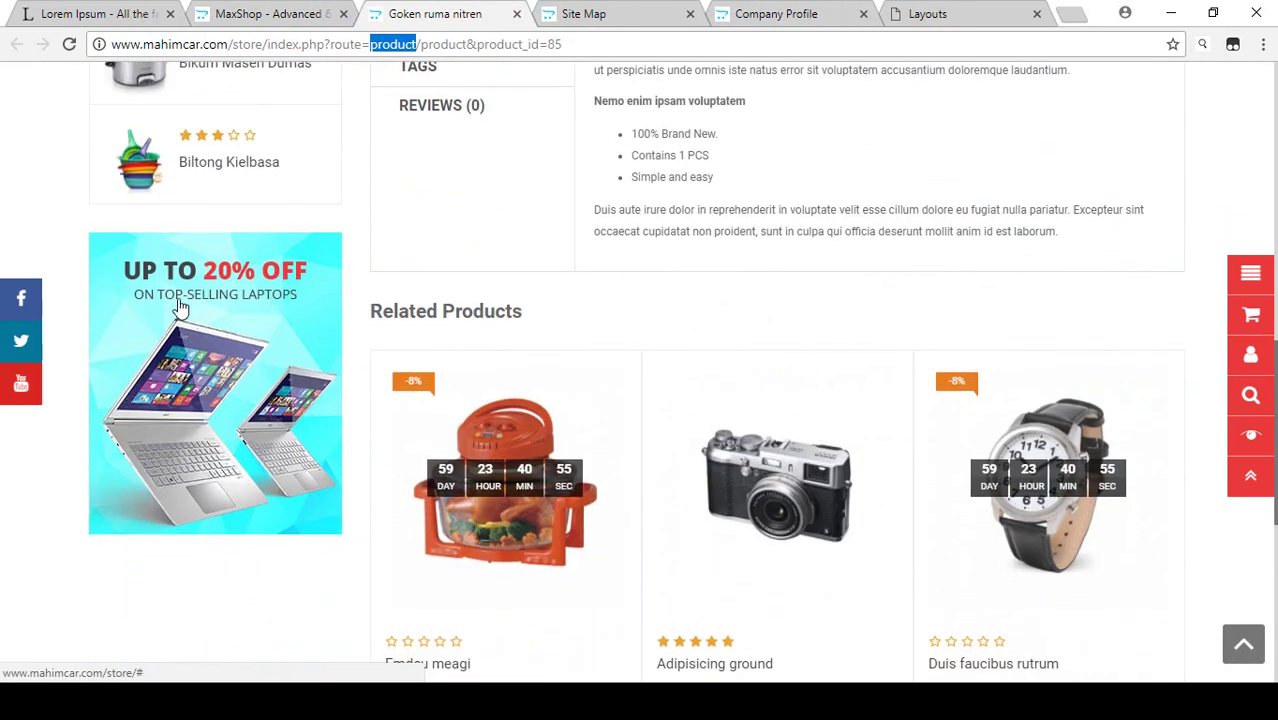
pyautogui.click(927, 13)
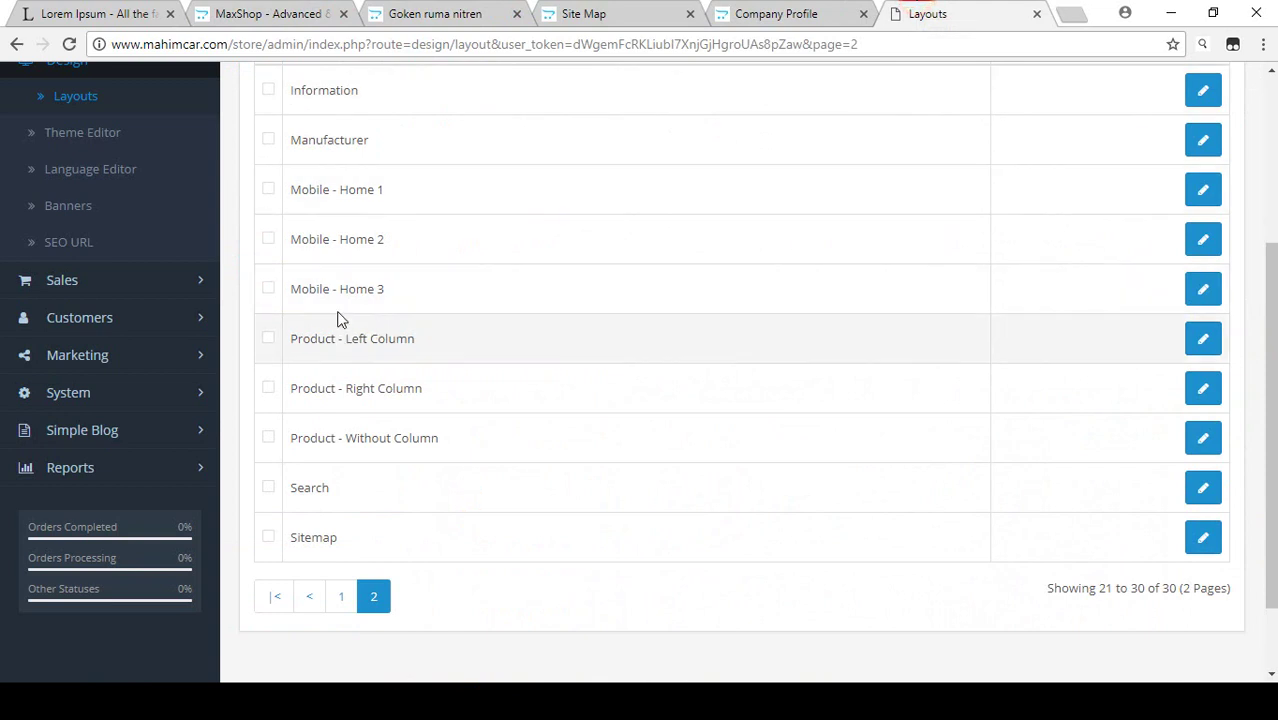
# Highlight the Product - Left Column and Information layout names in the Layout List
pyautogui.moveTo(303, 343); pyautogui.dragTo(436, 342)
pyautogui.click(436, 340)
pyautogui.moveTo(369, 337); pyautogui.dragTo(410, 337)
pyautogui.click(408, 337)
pyautogui.scroll(2, 414, 337)
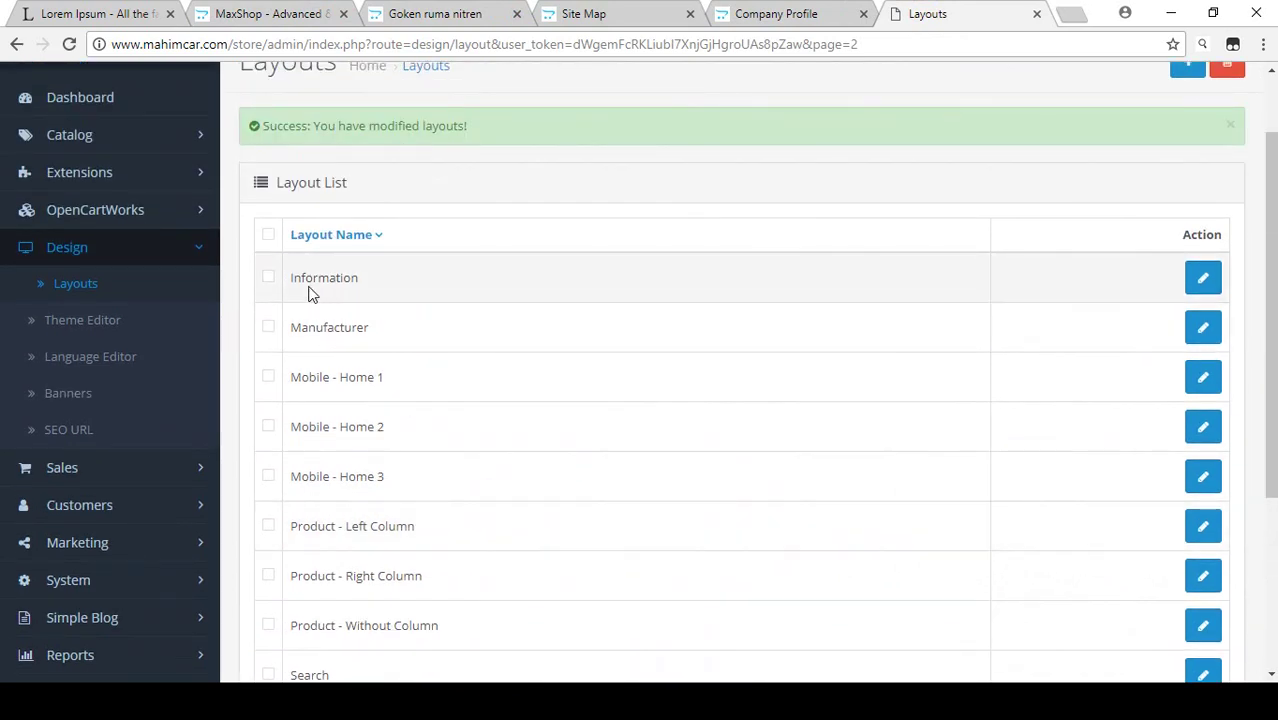
pyautogui.moveTo(292, 277); pyautogui.dragTo(362, 286)
pyautogui.click(360, 280)
pyautogui.scroll(-3, 389, 343)
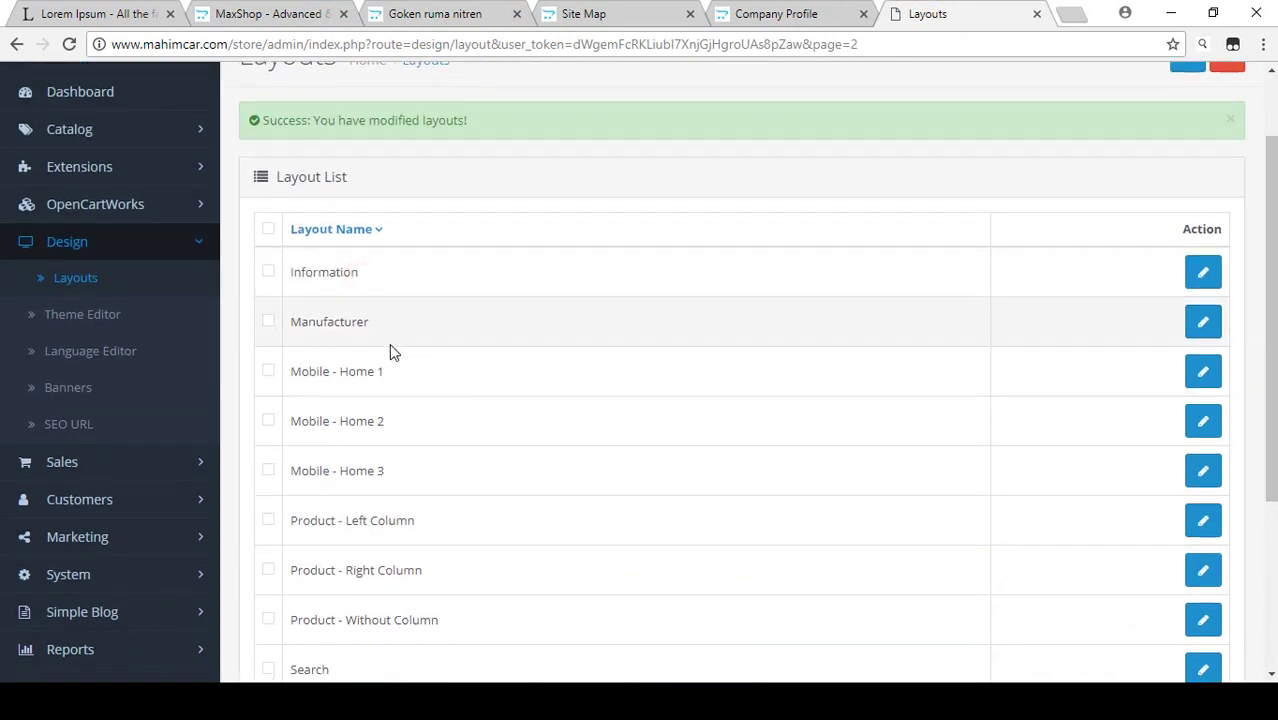
# Go to page 1 of the Layout List and highlight the Category - Left Column layout
pyautogui.click(342, 505)
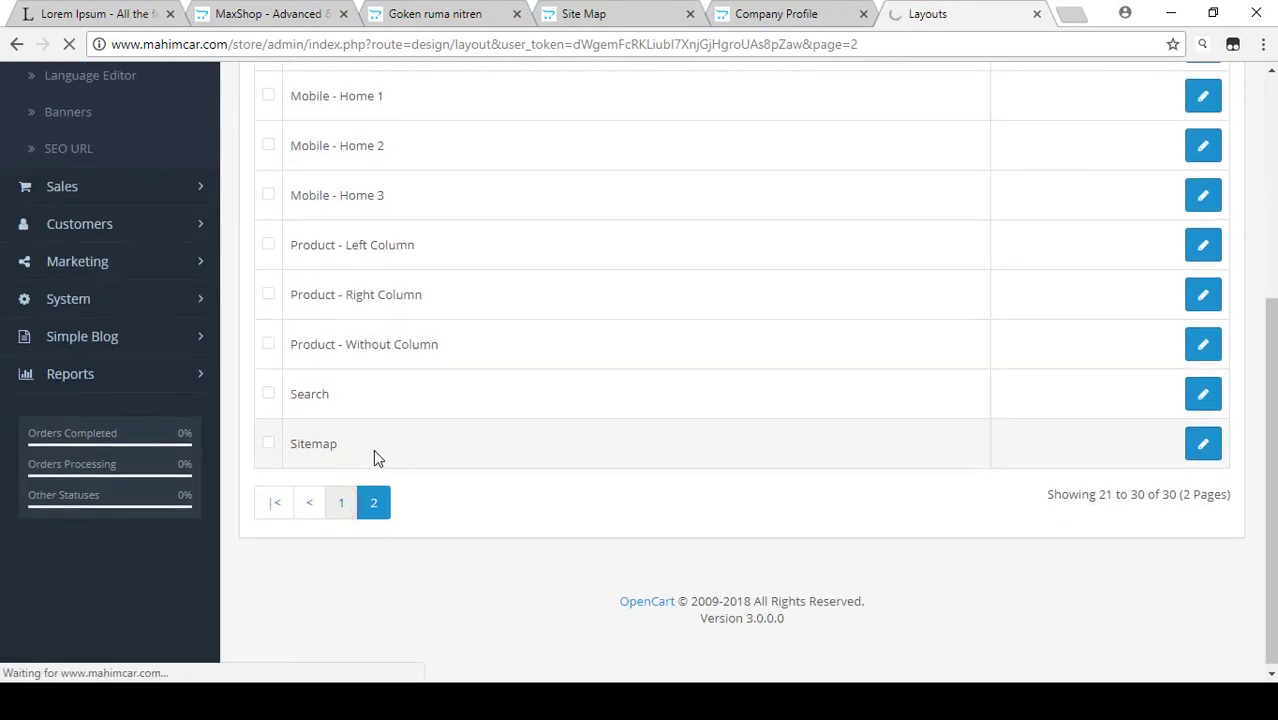
pyautogui.scroll(-2, 463, 285)
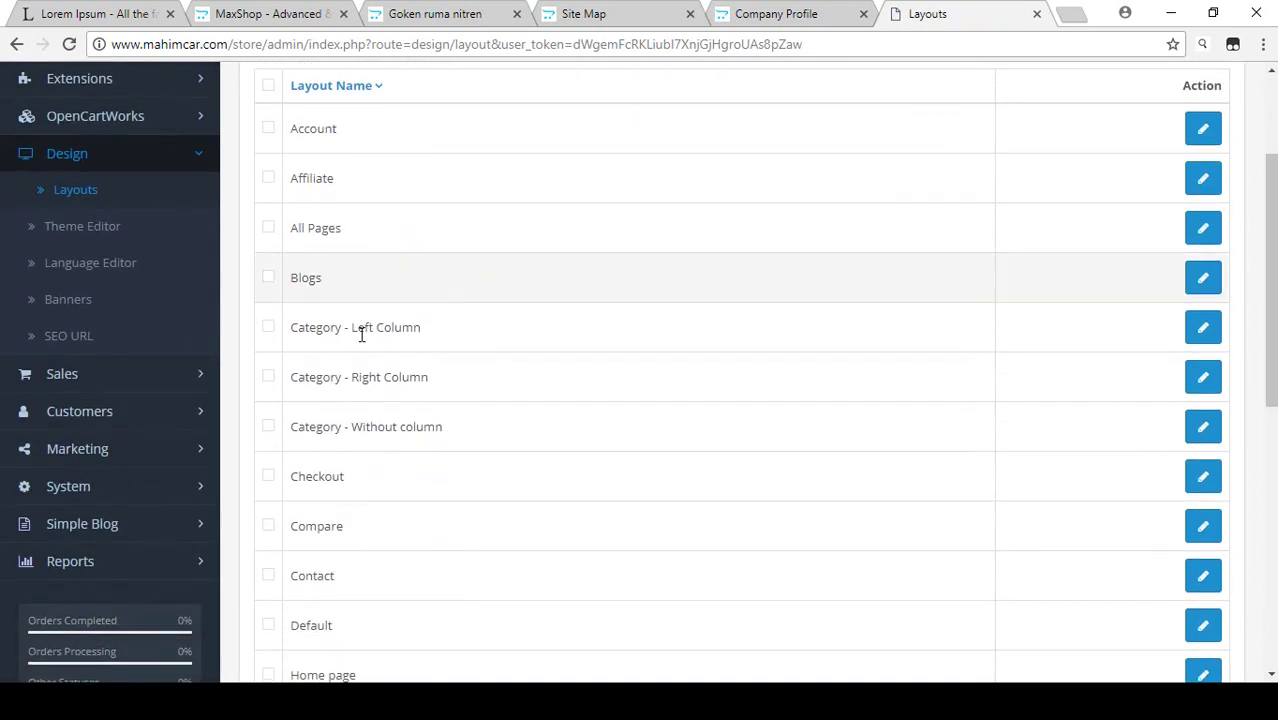
pyautogui.click(286, 329)
pyautogui.moveTo(286, 329); pyautogui.dragTo(348, 328)
pyautogui.click(379, 329)
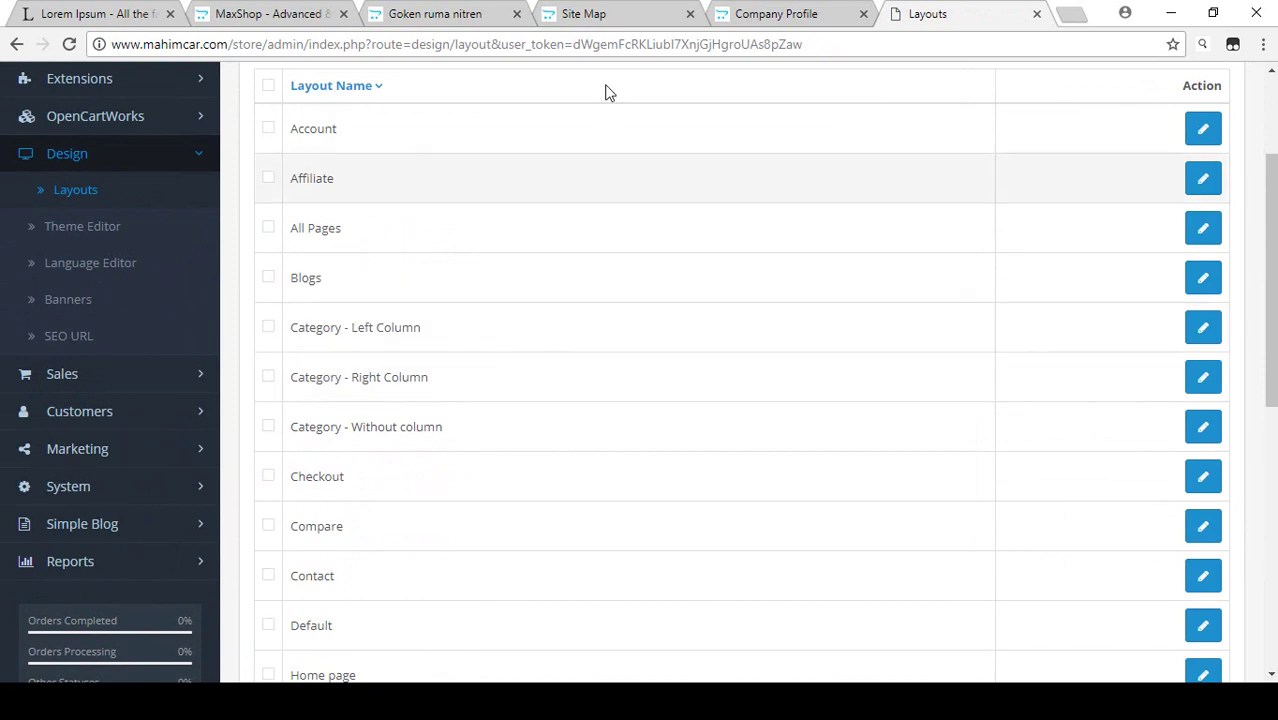
# Confirm the Company Profile page uses the information/information route, then return to the top of the layout list
pyautogui.click(755, 15)
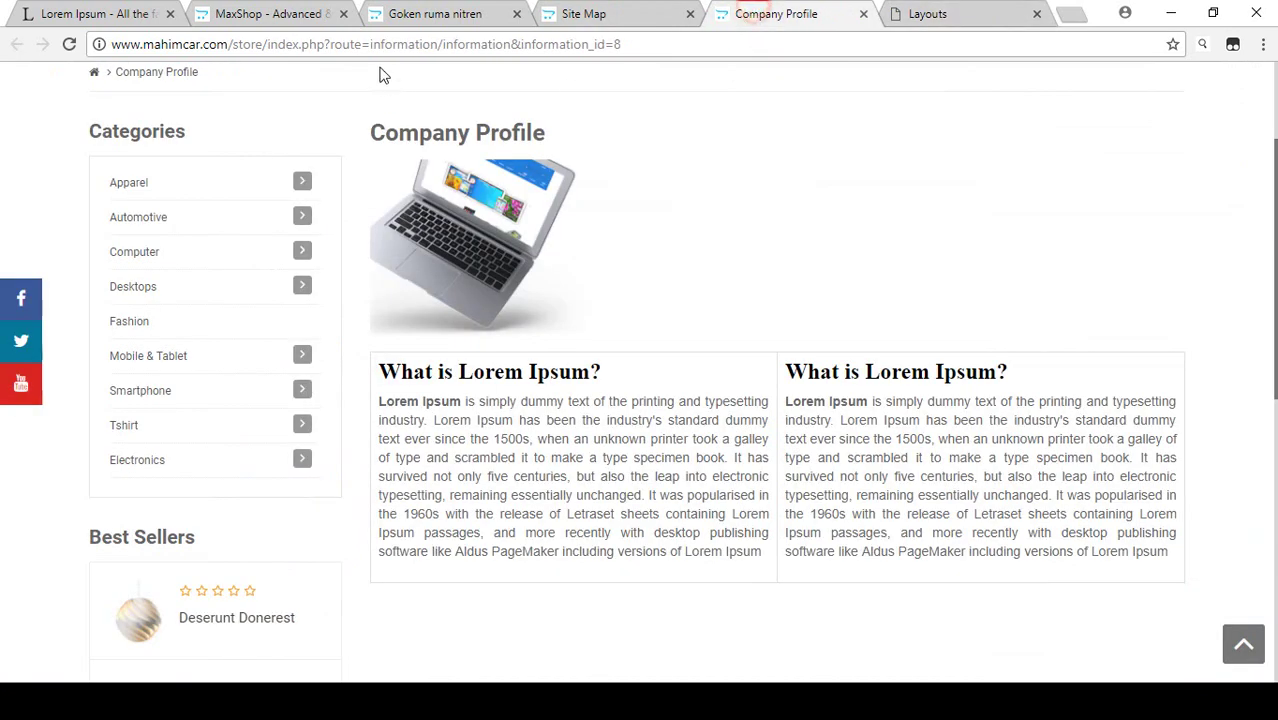
pyautogui.moveTo(370, 46); pyautogui.dragTo(525, 44)
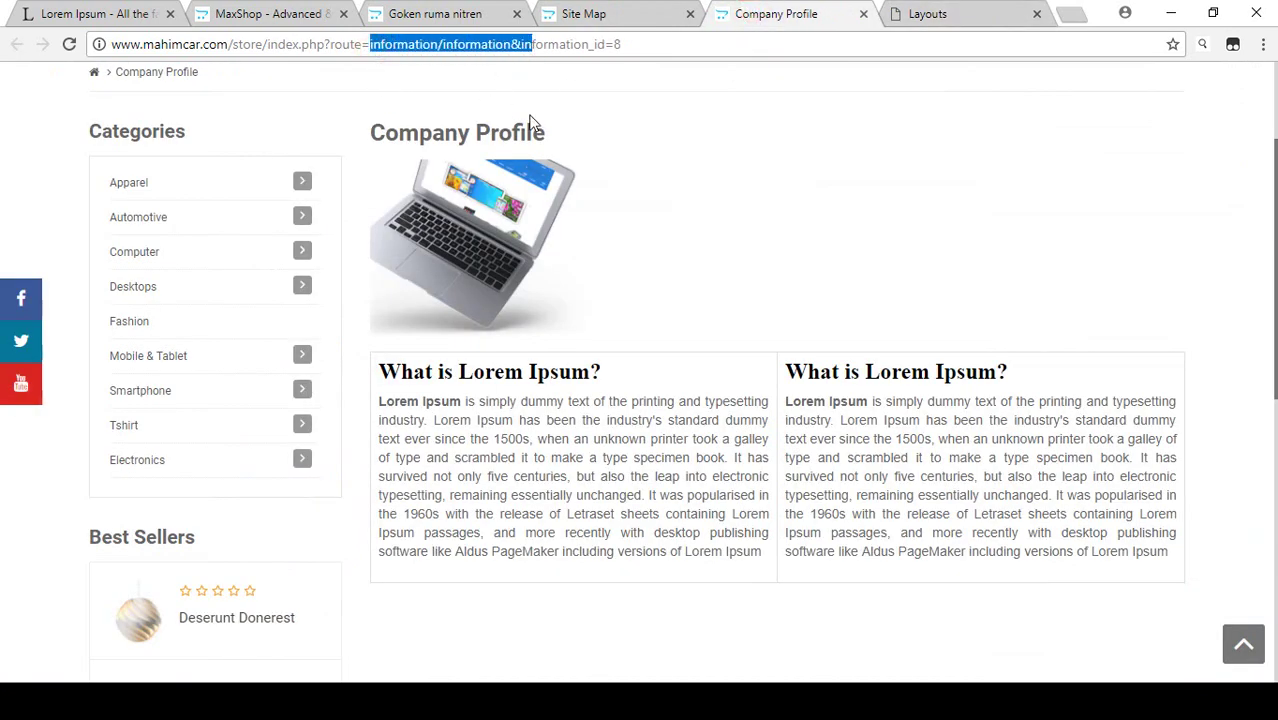
pyautogui.click(928, 15)
pyautogui.scroll(2, 222, 278)
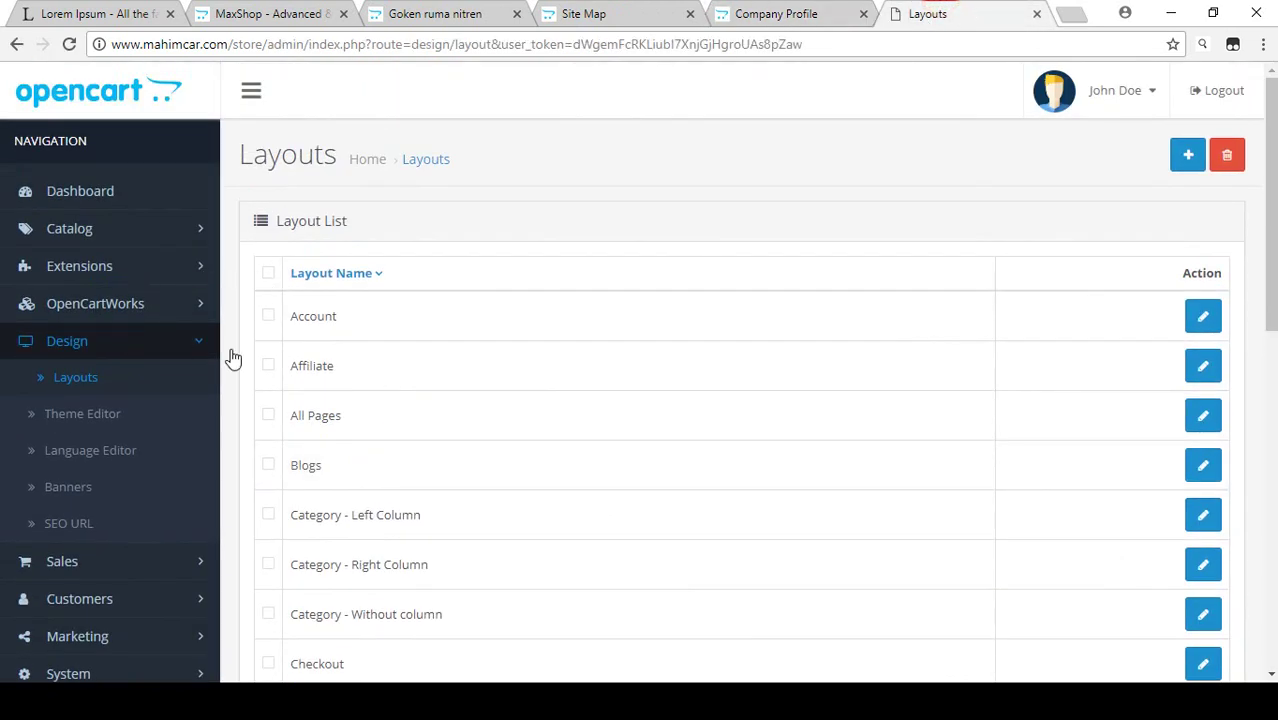
pyautogui.scroll(-2, 342, 359)
pyautogui.scroll(2, 342, 359)
pyautogui.scroll(-2, 816, 250)
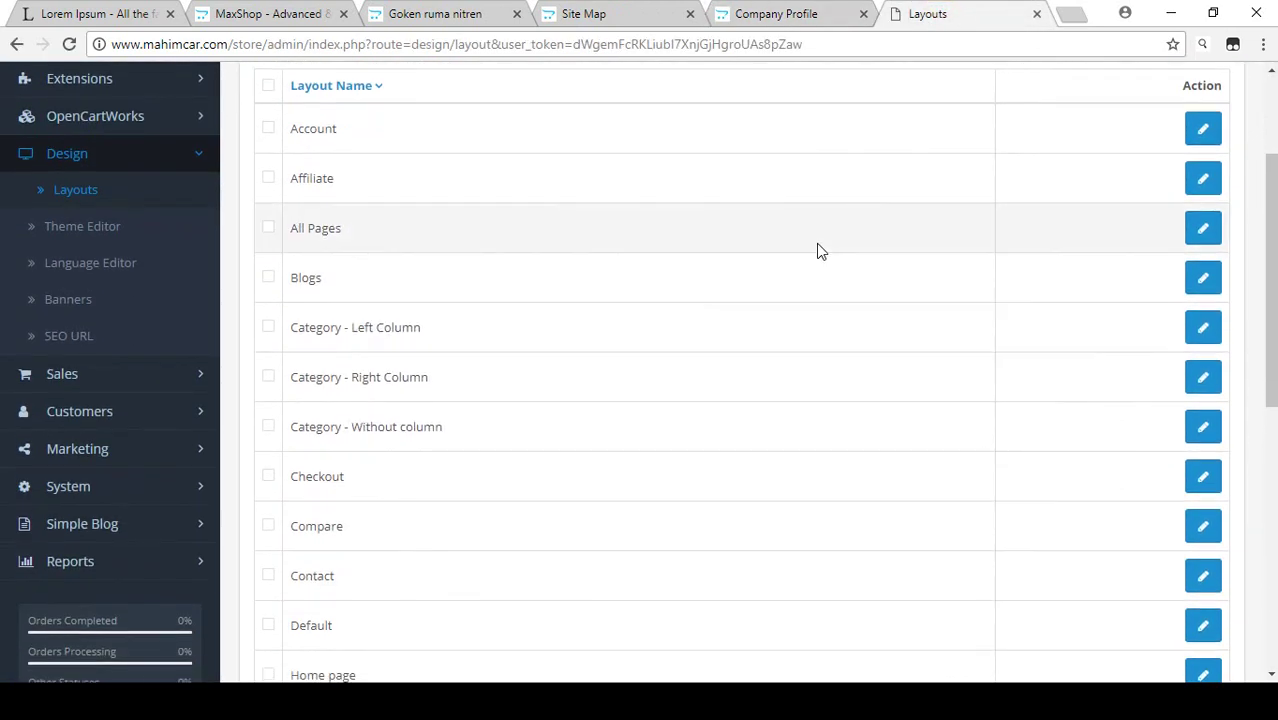
pyautogui.scroll(2, 816, 250)
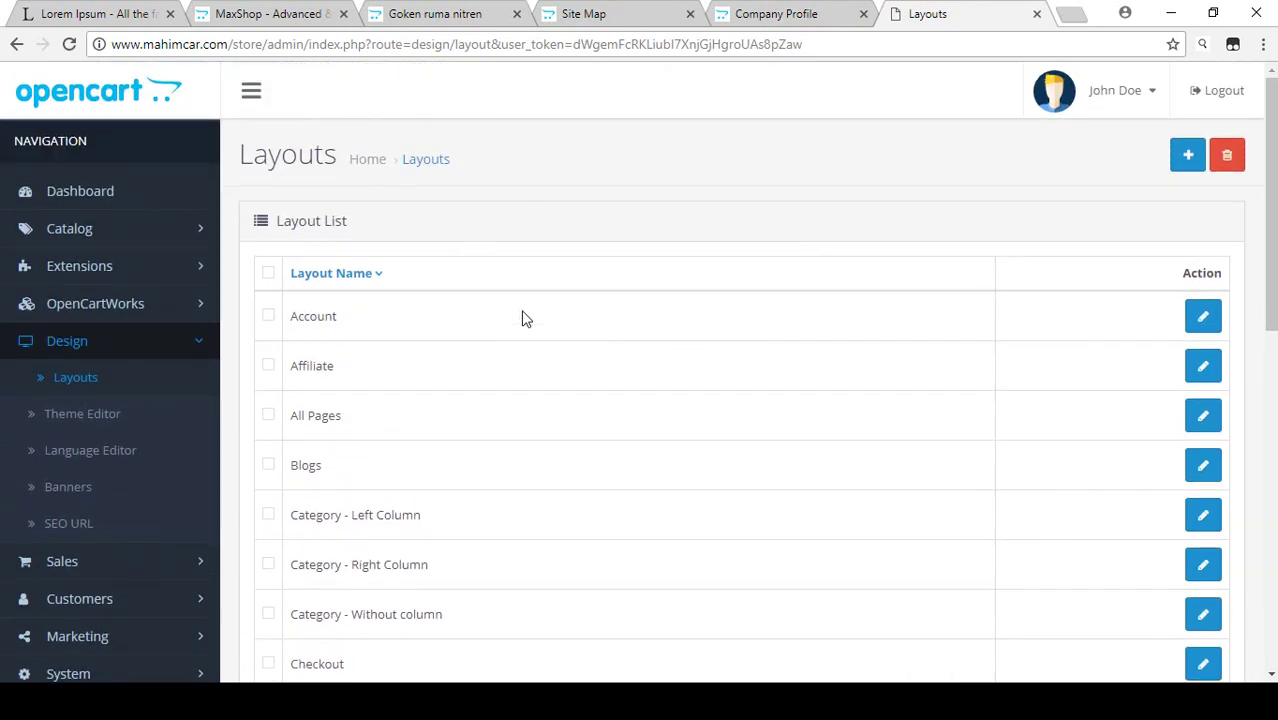
# Collapse Design and expand OpenCartWorks to reveal So Page Builder and the other So modules
pyautogui.click(170, 340)
pyautogui.click(115, 305)
pyautogui.scroll(-1, 80, 290)
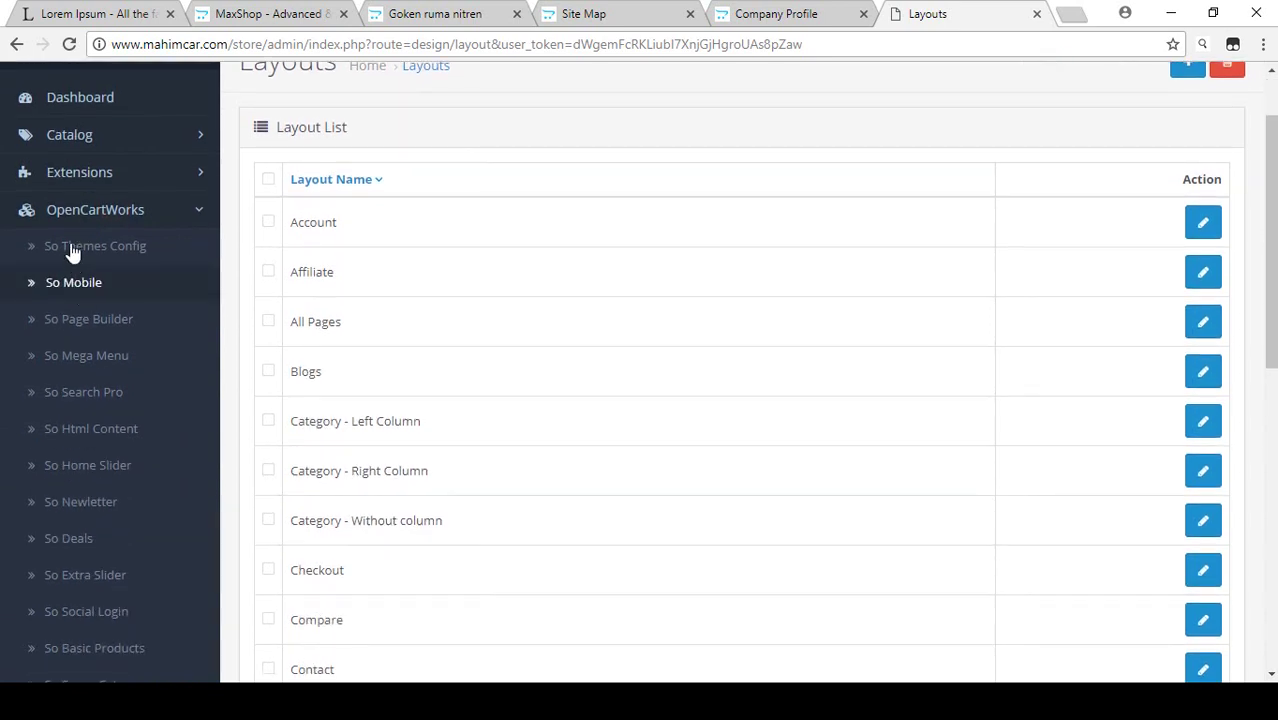
pyautogui.scroll(-1, 95, 365)
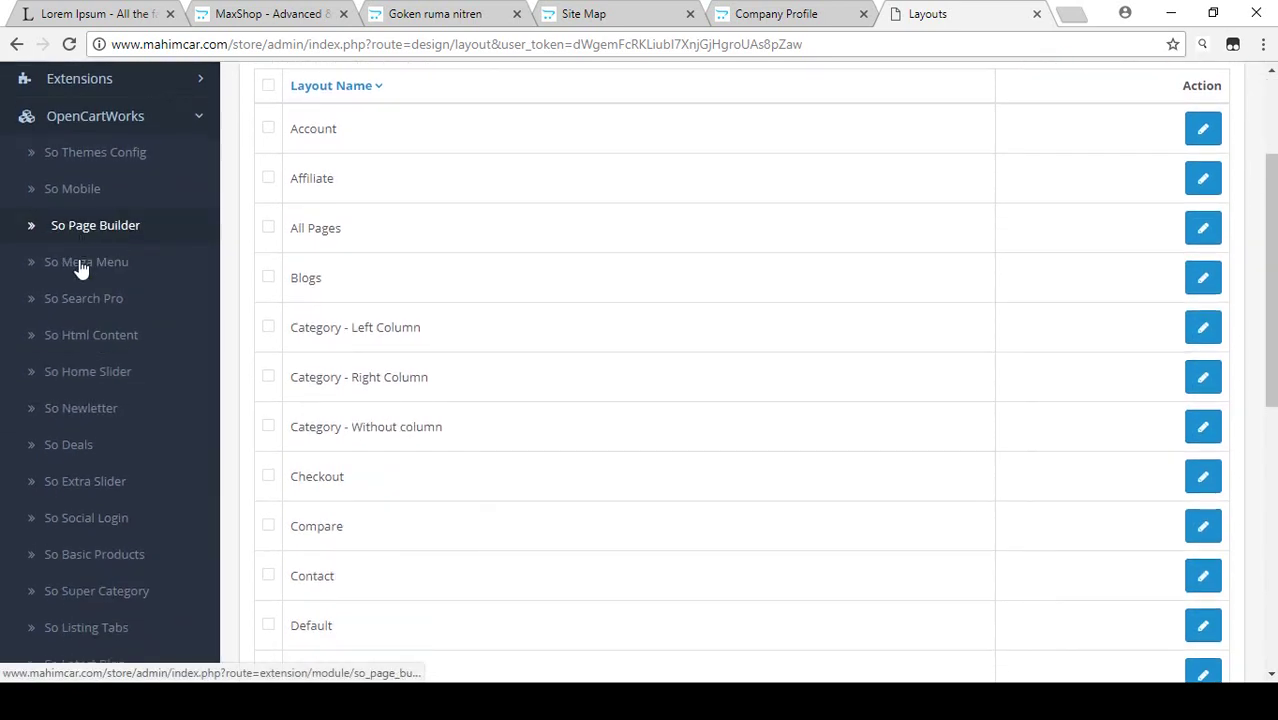
pyautogui.scroll(1, 94, 328)
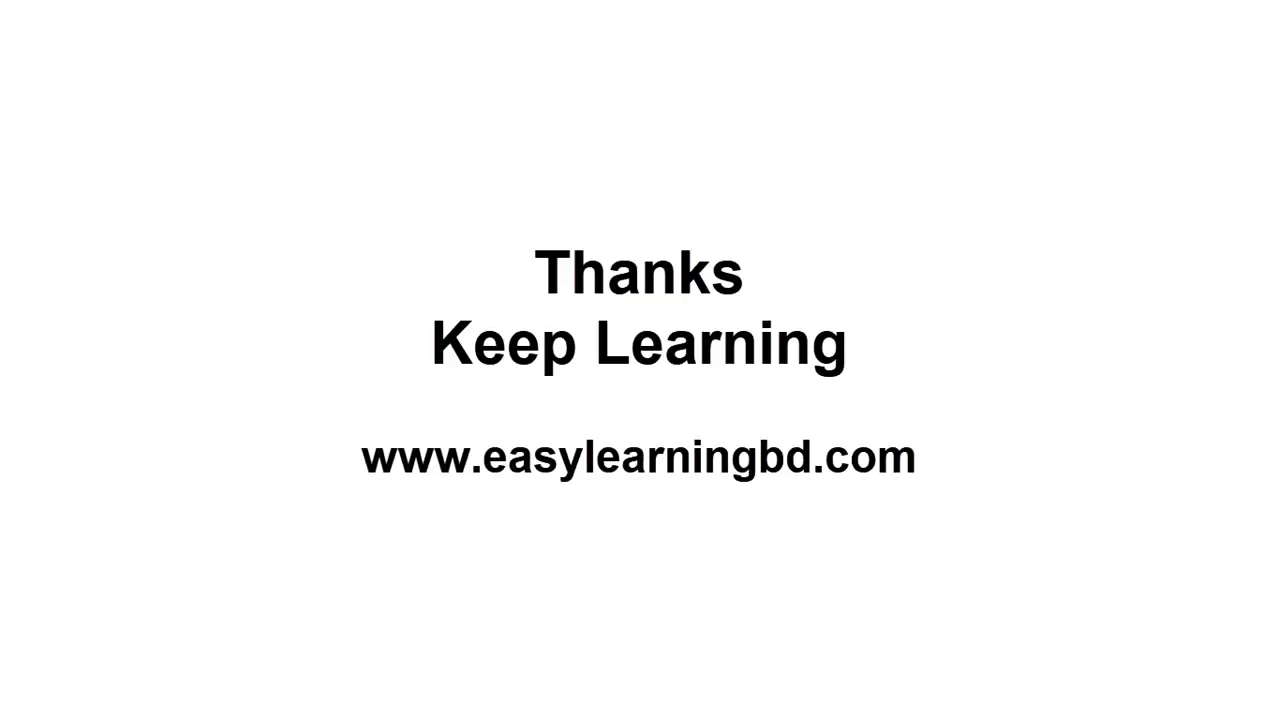